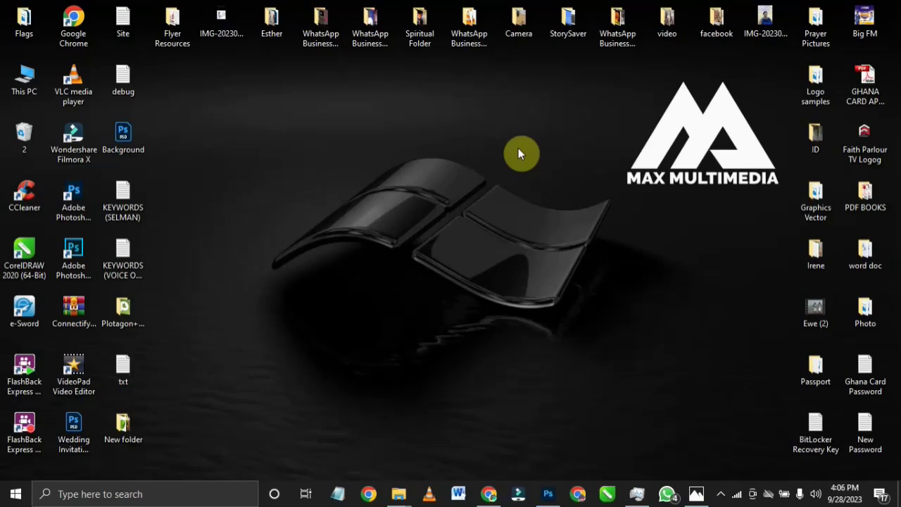
Step: Open the photo IMG-20230920-WA0004.jpg and examine the man's face at high magnification to judge the image quality
left_click(697, 497)
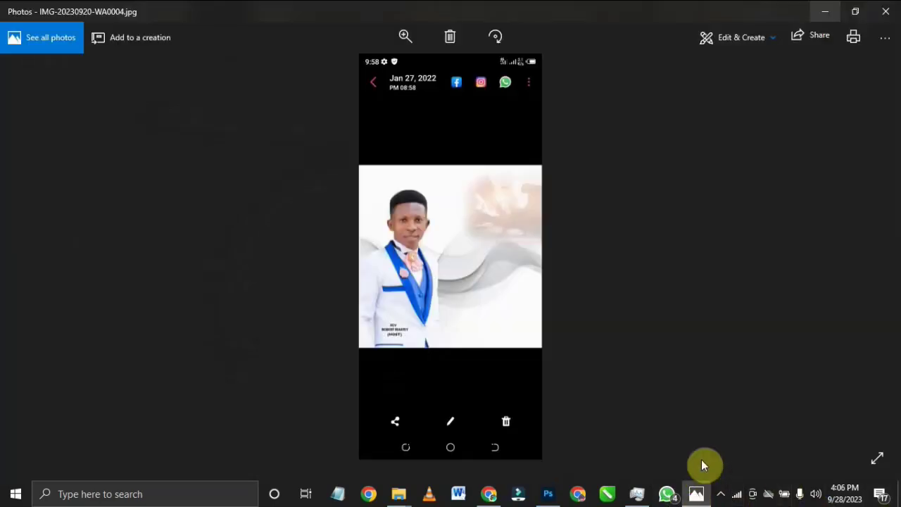
left_click(405, 37)
left_click(409, 70)
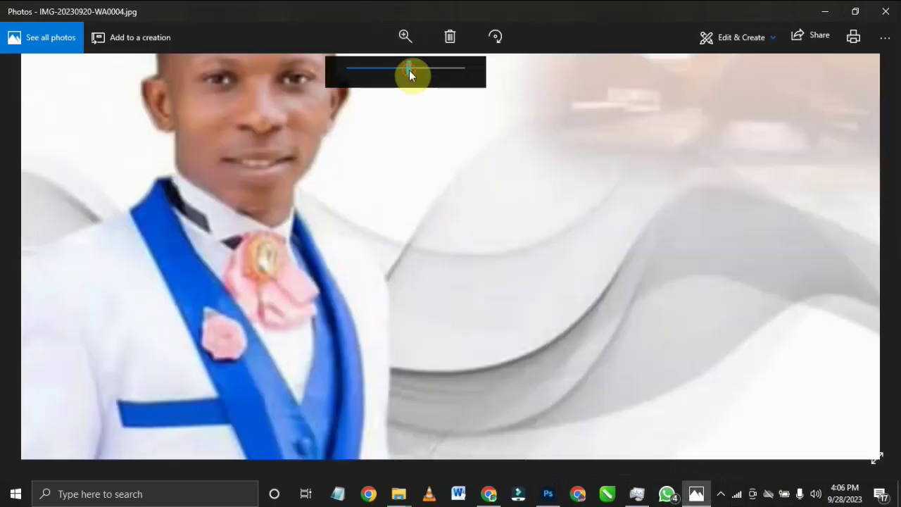
left_click(458, 70)
left_click_drag(380, 238, 574, 373)
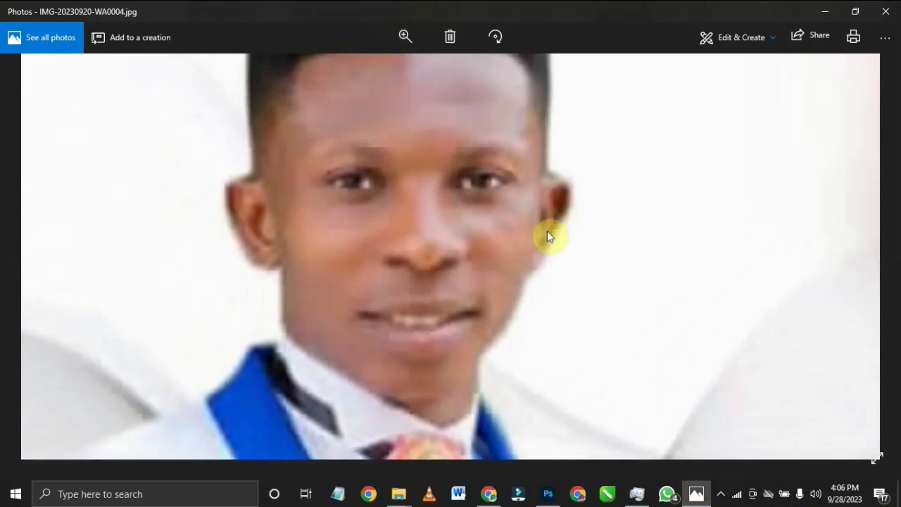
left_click_drag(537, 203, 496, 231)
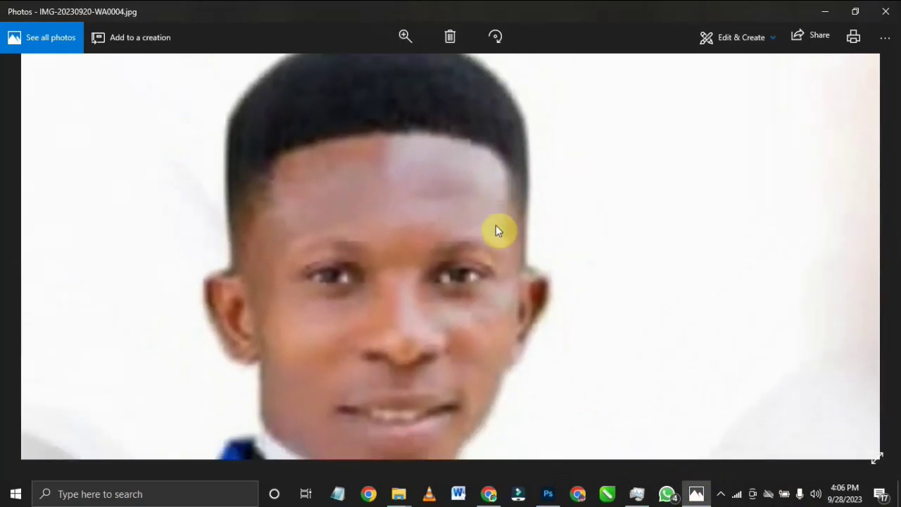
scroll(495, 231, "down", 2)
scroll(493, 310, "up", 3)
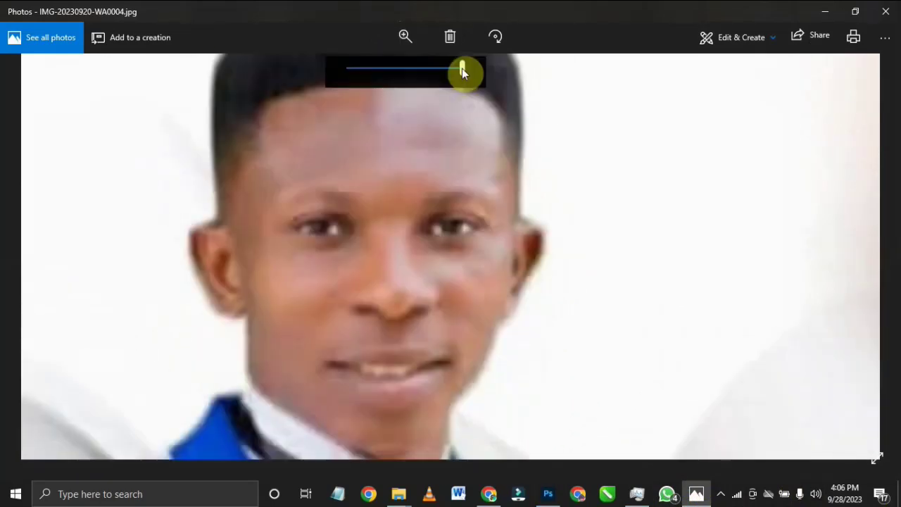
left_click_drag(462, 68, 346, 100)
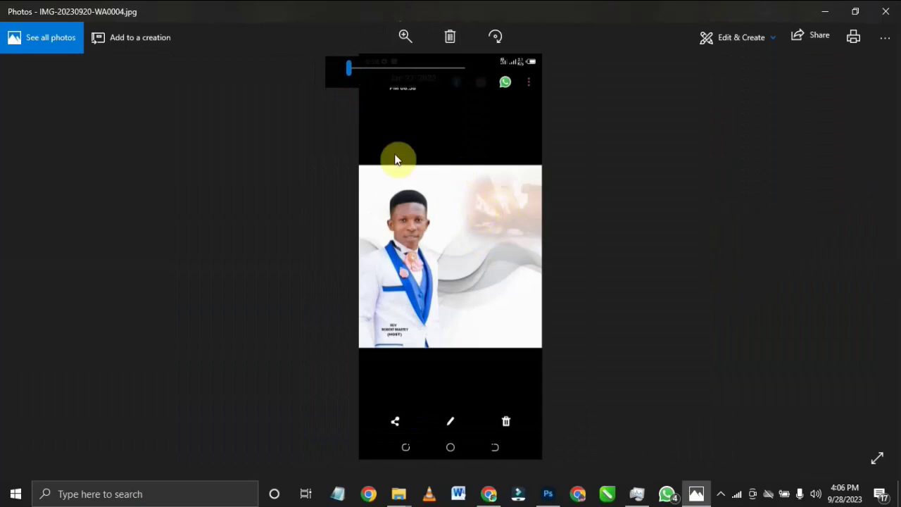
left_click_drag(347, 69, 456, 69)
left_click_drag(312, 190, 540, 316)
left_click_drag(491, 202, 505, 320)
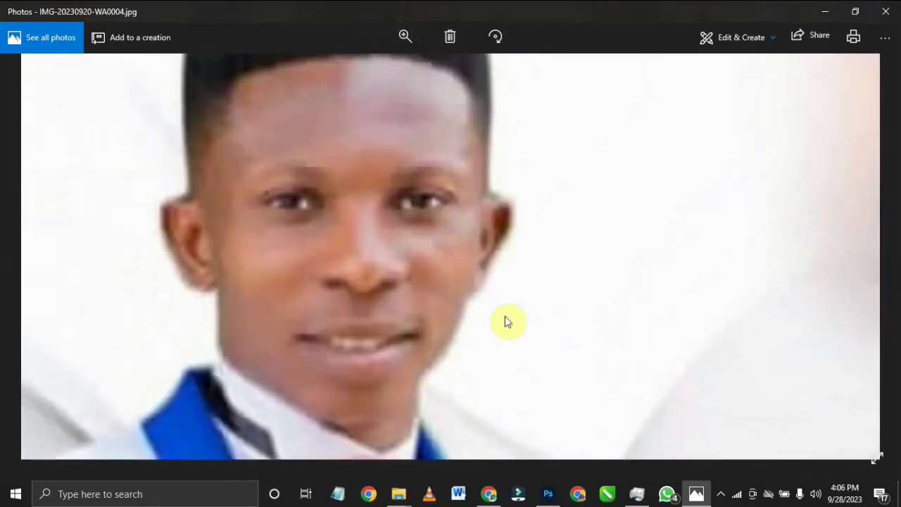
left_click(403, 36)
left_click_drag(459, 69, 344, 74)
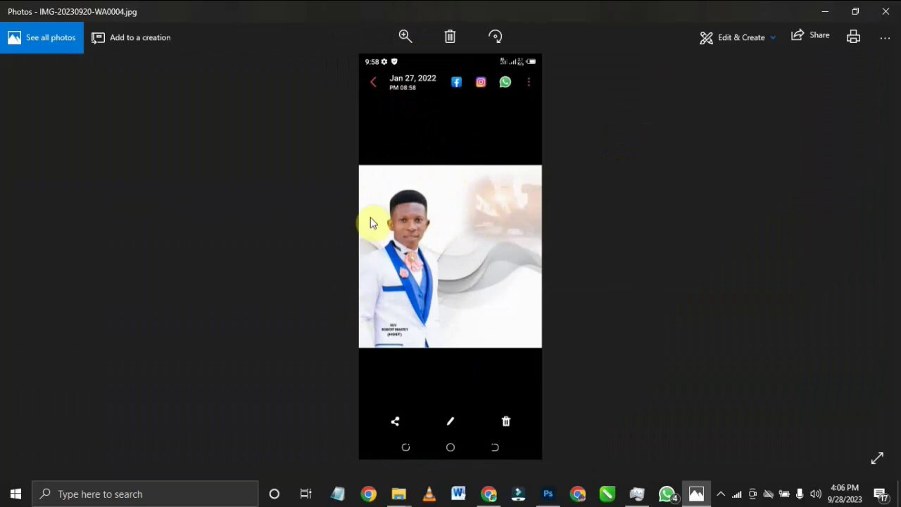
Step: Crop the photo to the man in the white suit, removing the phone interface bars and the empty background beside him
left_click(731, 39)
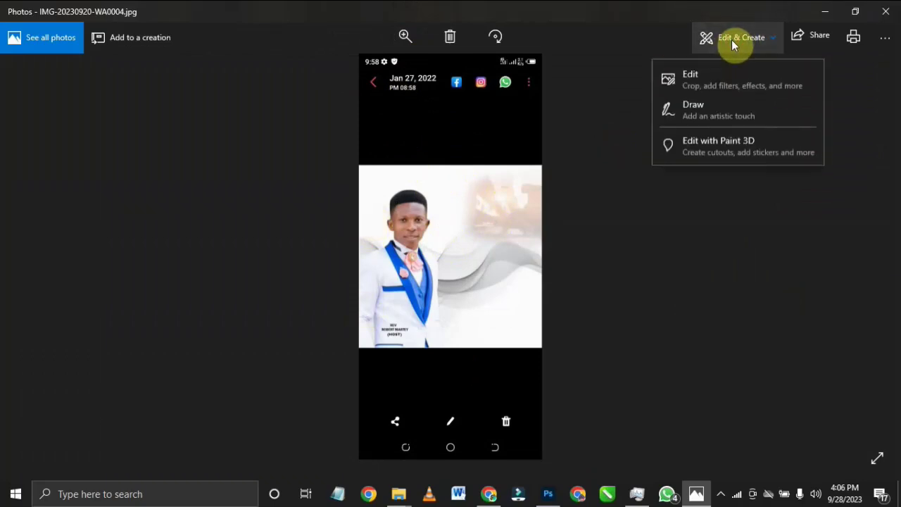
left_click(717, 79)
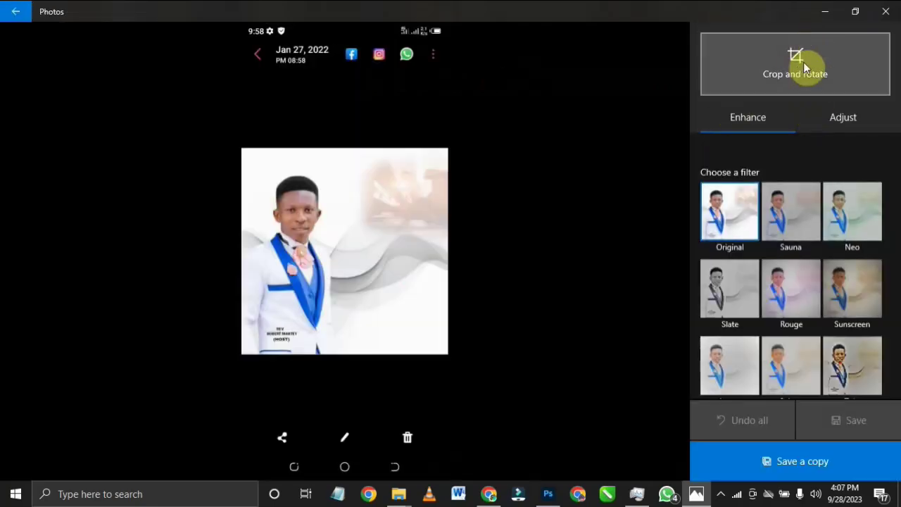
left_click(792, 78)
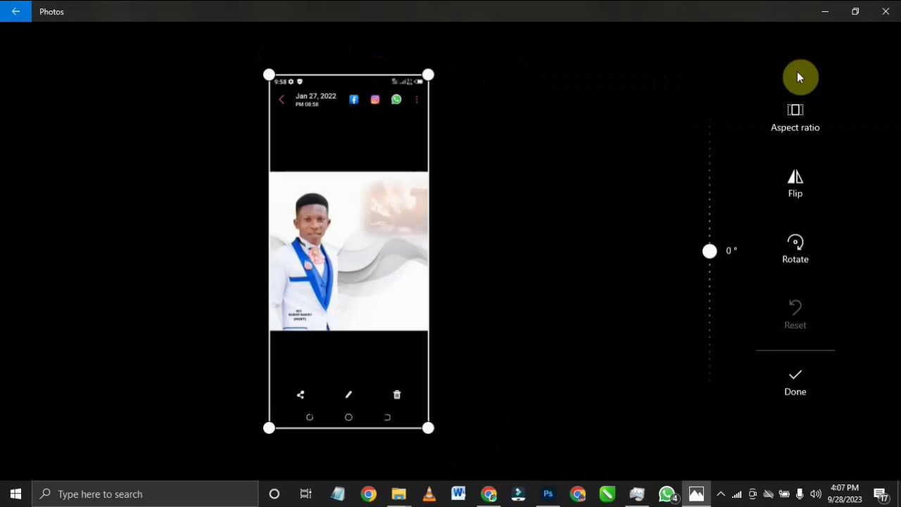
left_click_drag(333, 76, 334, 179)
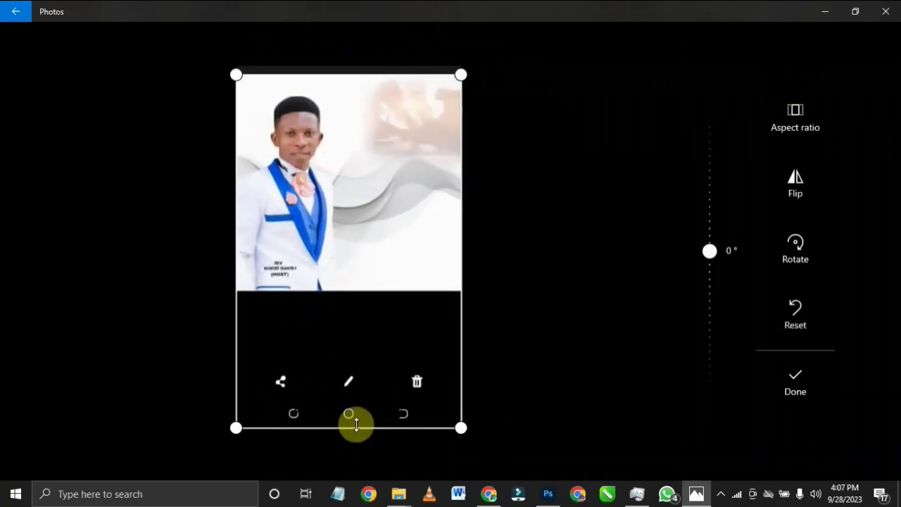
left_click_drag(352, 425, 357, 280)
left_click_drag(533, 212, 350, 238)
left_click_drag(341, 74, 338, 96)
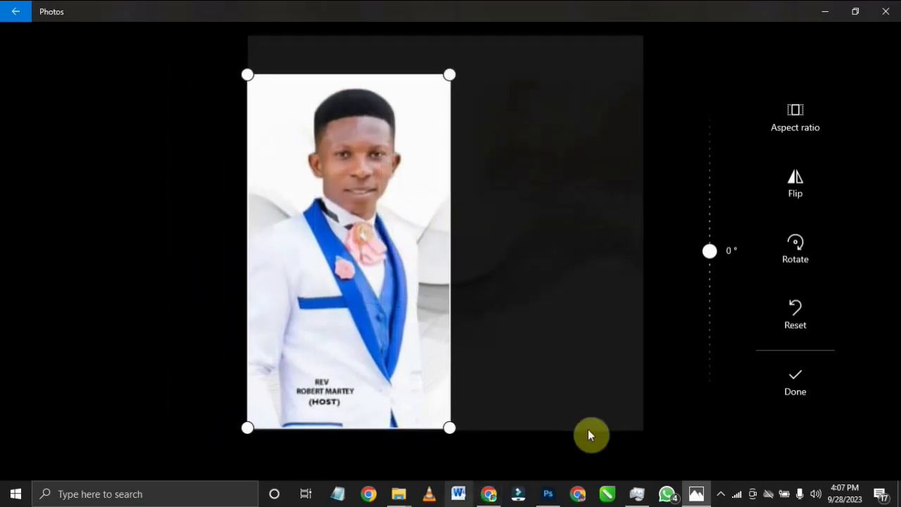
left_click(796, 380)
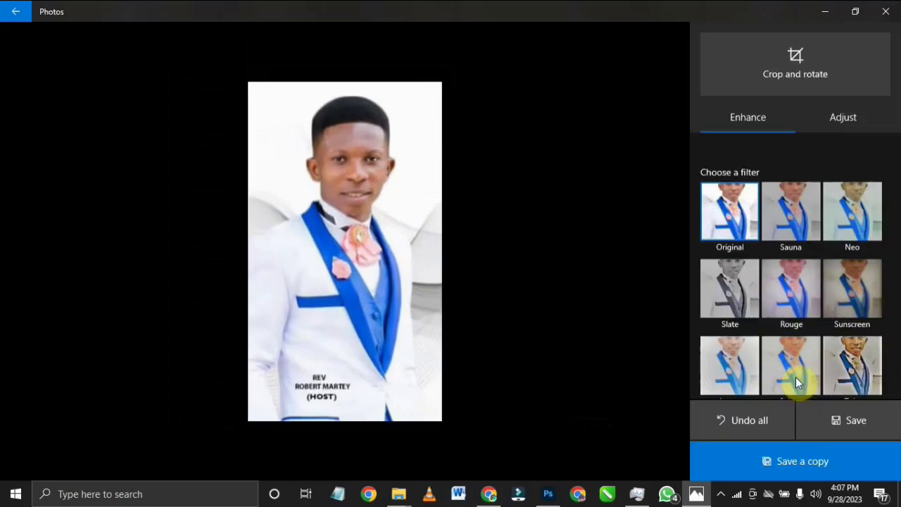
Step: Save a copy of the cropped photo to the Desktop as a JPG named AAAAAA and minimize the viewer
left_click(792, 465)
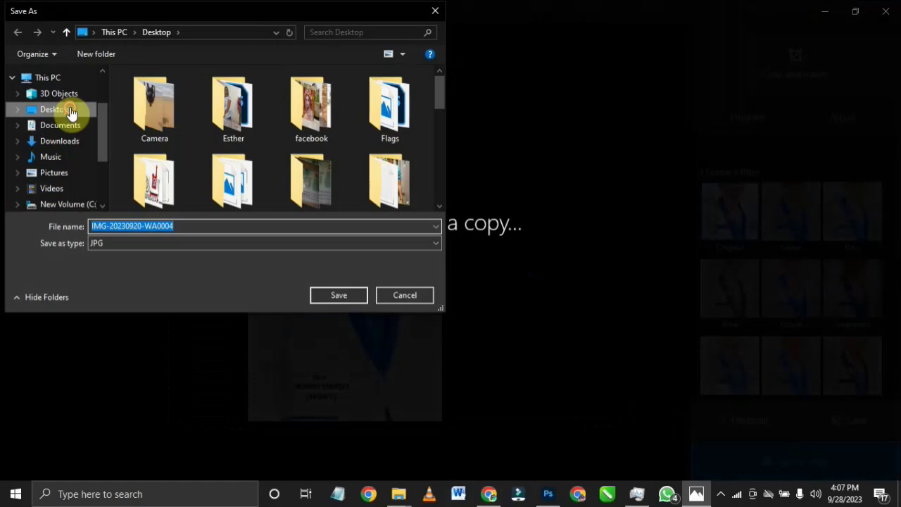
left_click(67, 111)
left_click(66, 72)
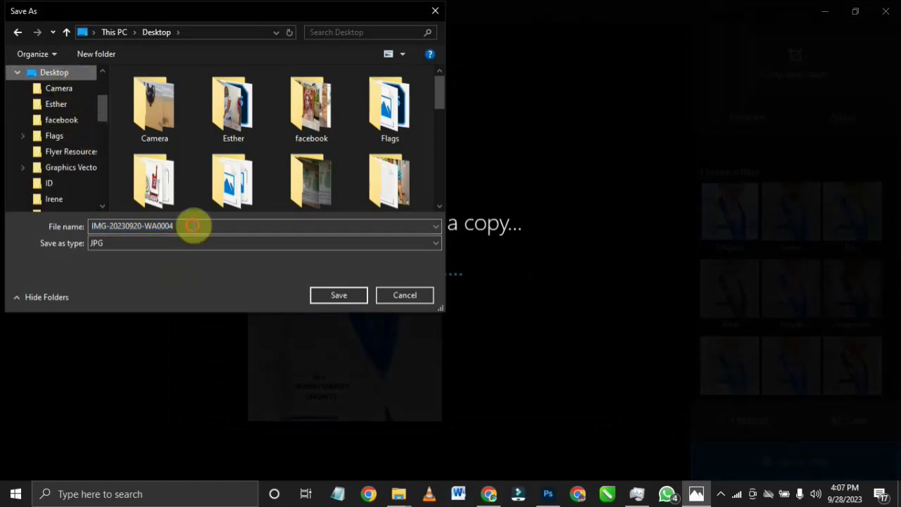
left_click(193, 226)
type("AAAAAA")
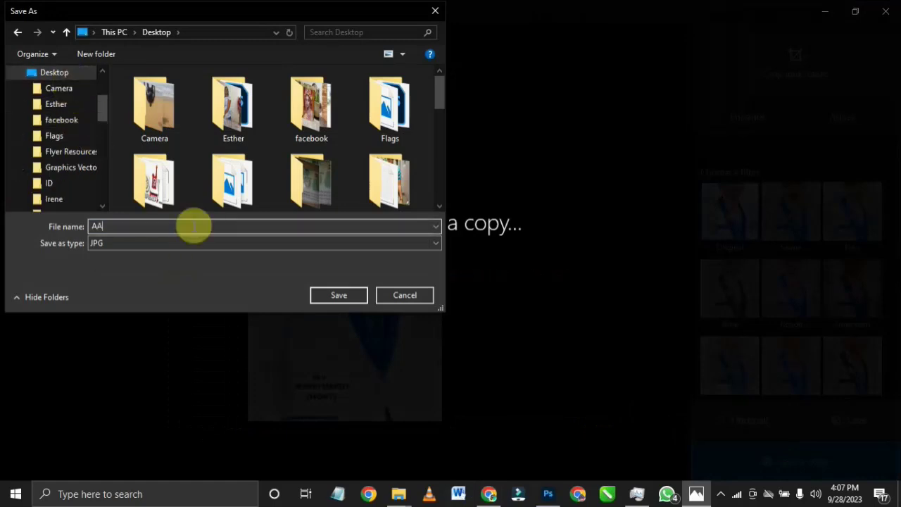
left_click(340, 295)
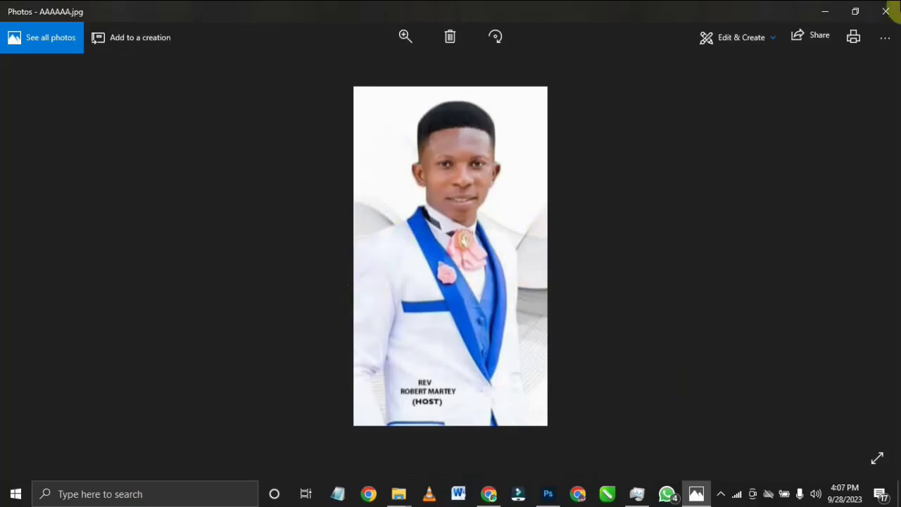
left_click(821, 17)
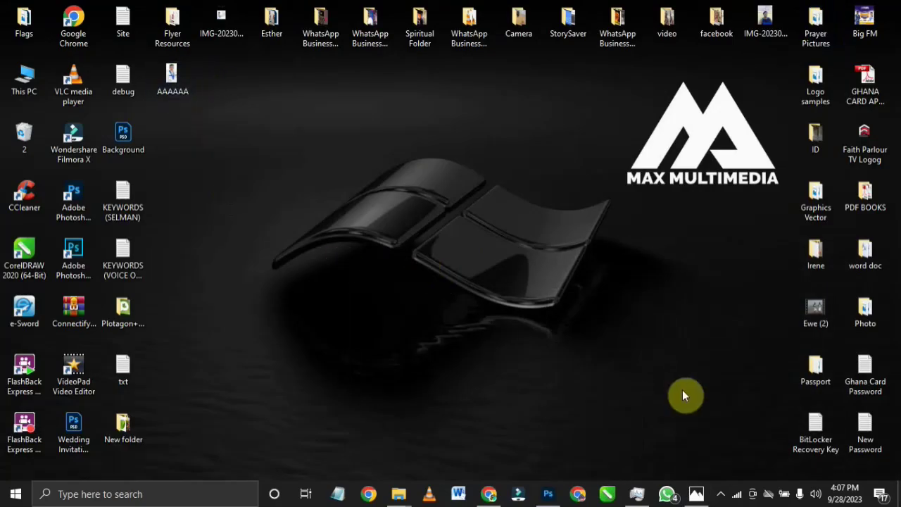
Step: Switch to Chrome, search Google for Avaide in a new tab and open the AVAide image upscaler page
left_click(489, 494)
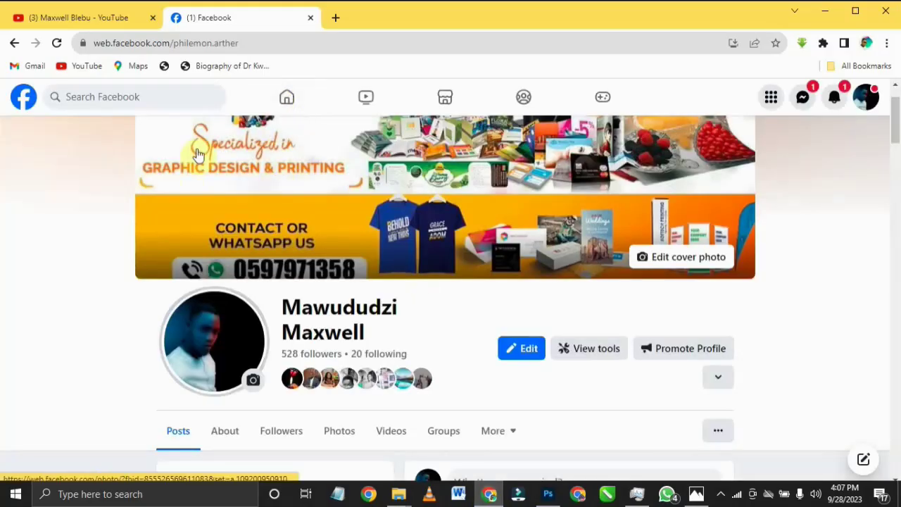
left_click(336, 18)
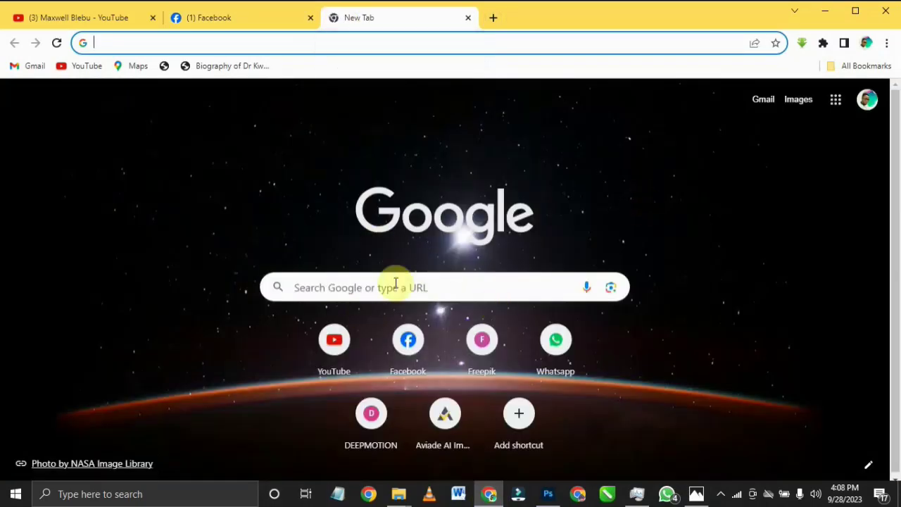
left_click(388, 286)
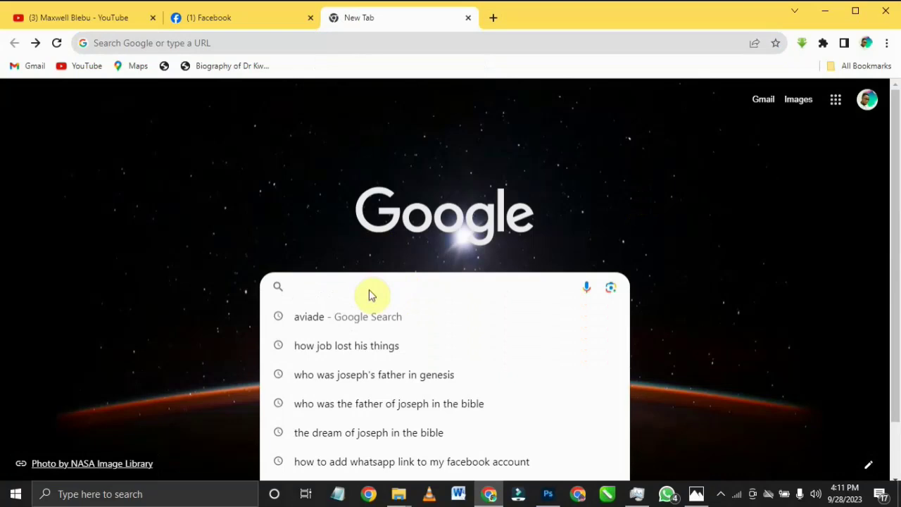
type("Avaide")
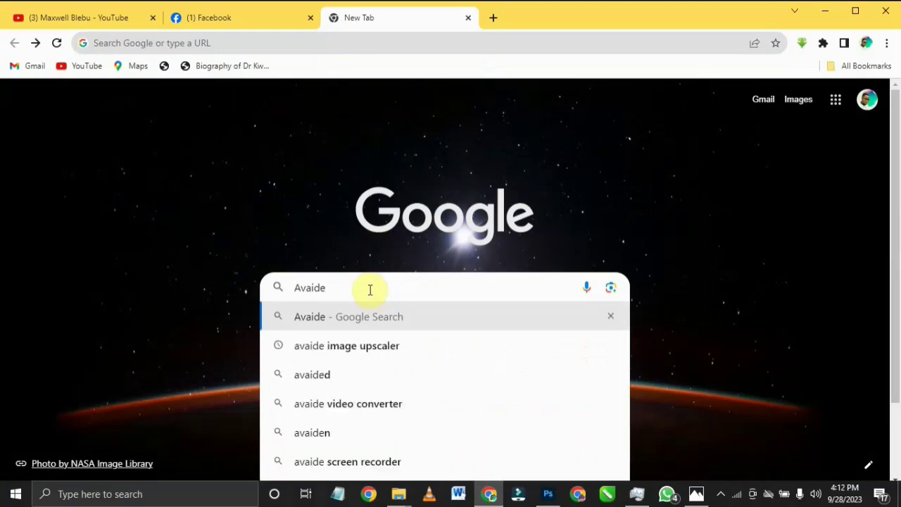
key("Return")
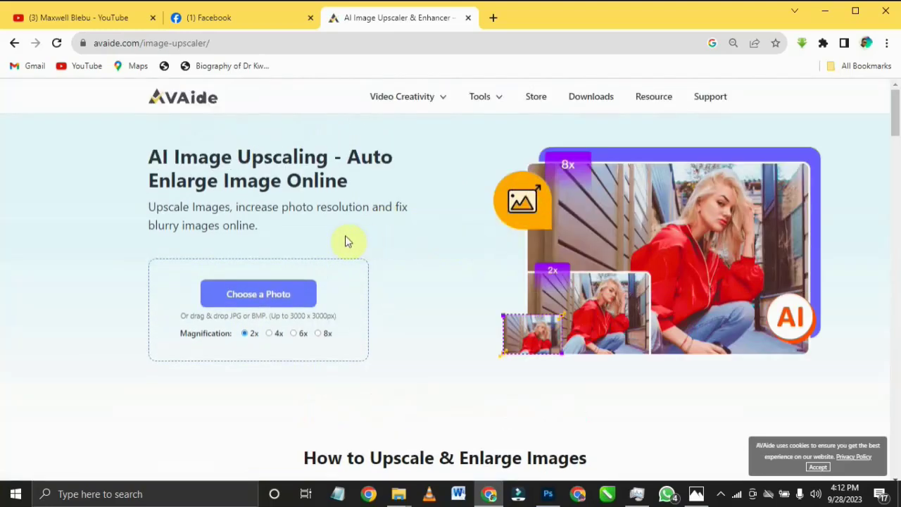
Step: Look over the AVAide upscaler page and set the magnification to 8x
scroll(345, 239, "down", 3)
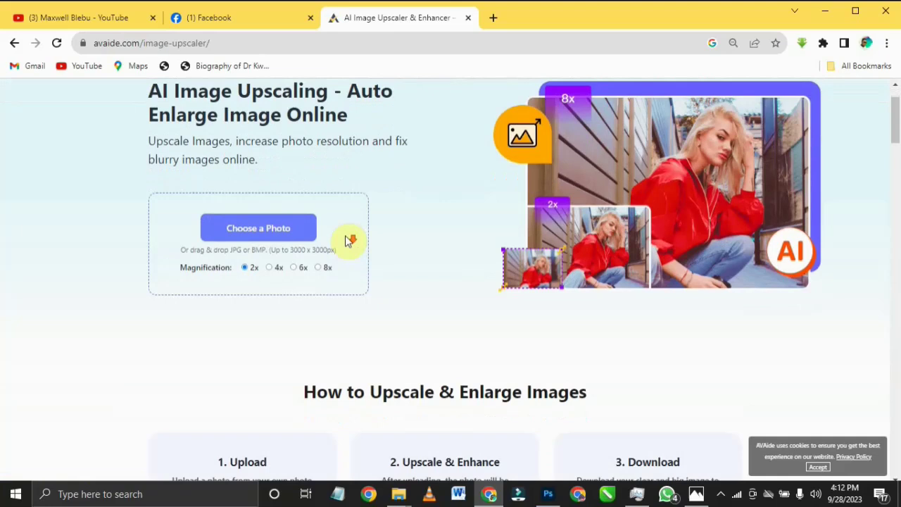
scroll(345, 241, "down", 9)
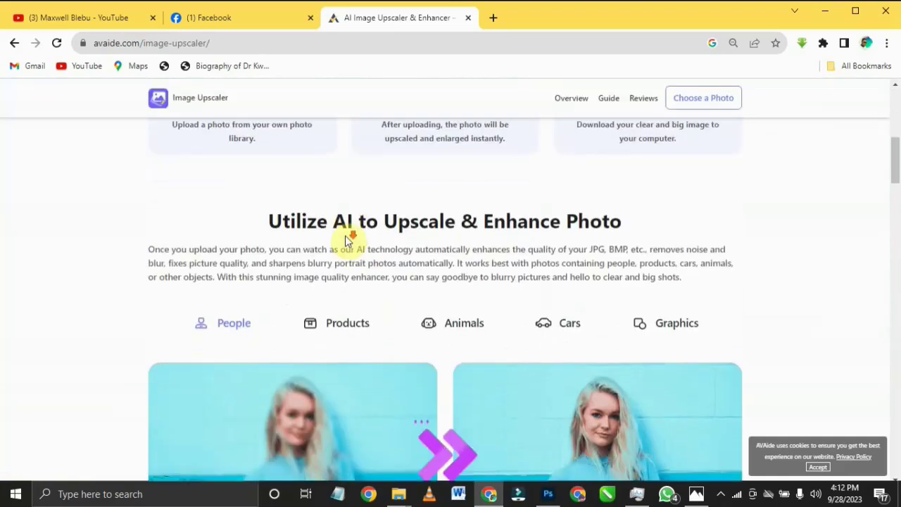
scroll(348, 251, "down", 4)
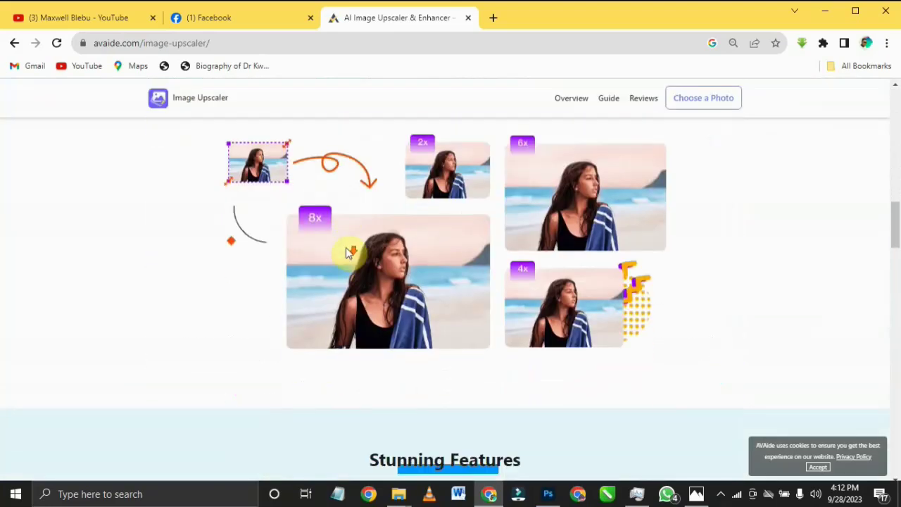
scroll(362, 302, "up", 8)
scroll(366, 299, "up", 8)
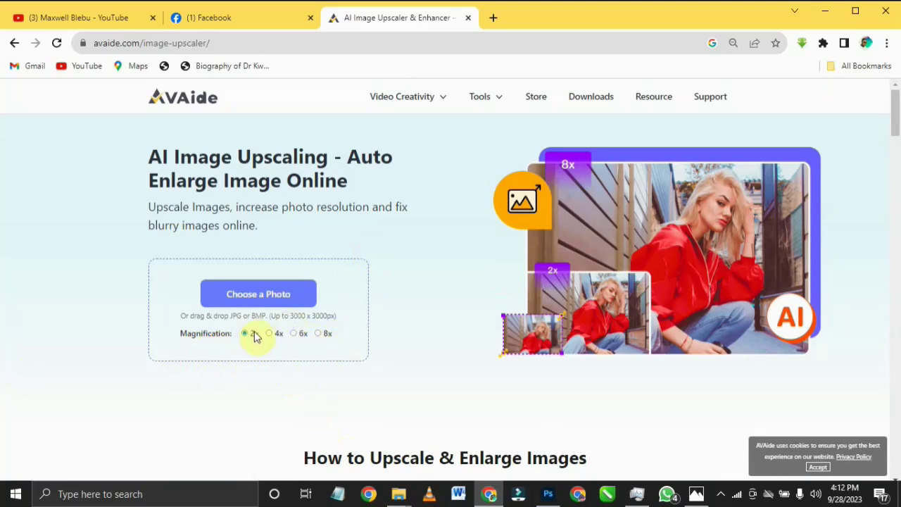
left_click(294, 334)
left_click(318, 335)
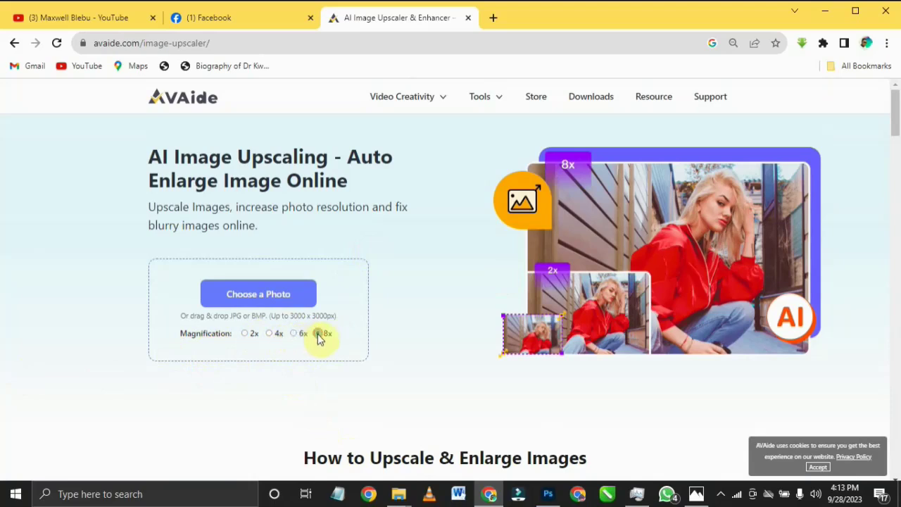
Step: Upload the AAAAAA image from the desktop to the upscaler, dismiss the size notice and save the upscaled result
left_click(822, 11)
left_click_drag(170, 81, 257, 290)
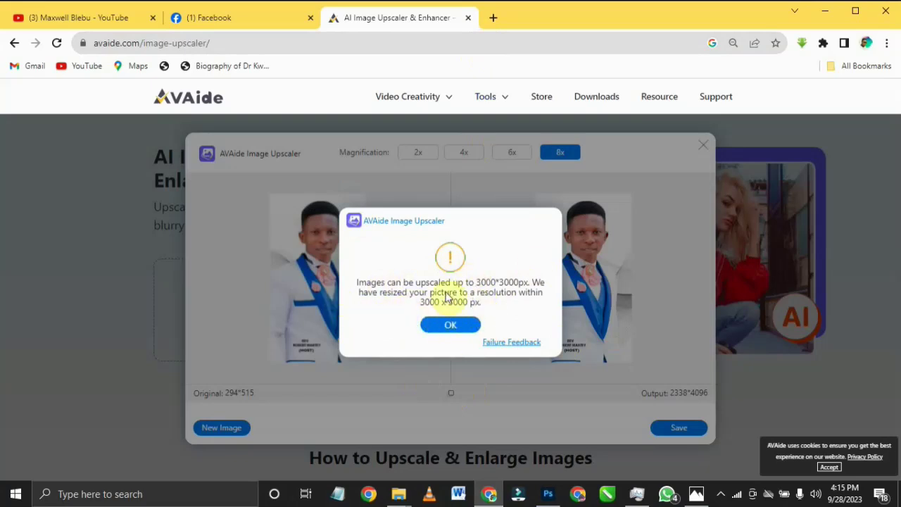
left_click(461, 326)
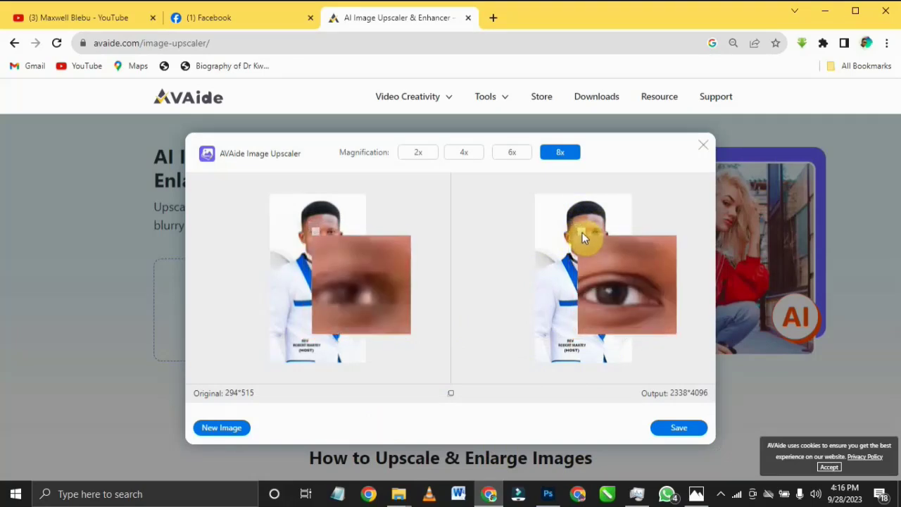
left_click(680, 429)
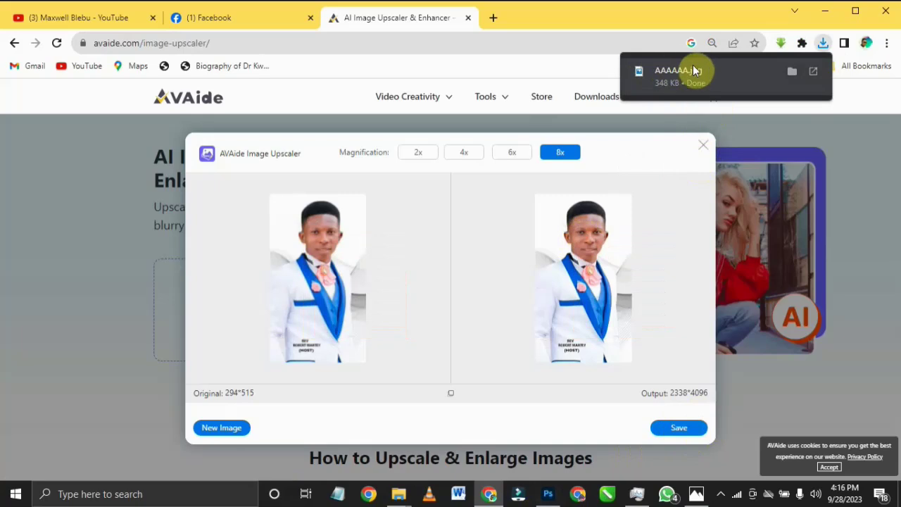
Step: Minimize the browser, close the Ij0YEWnS_400x400.jpg document in Photoshop and return to the desktop
left_click(825, 11)
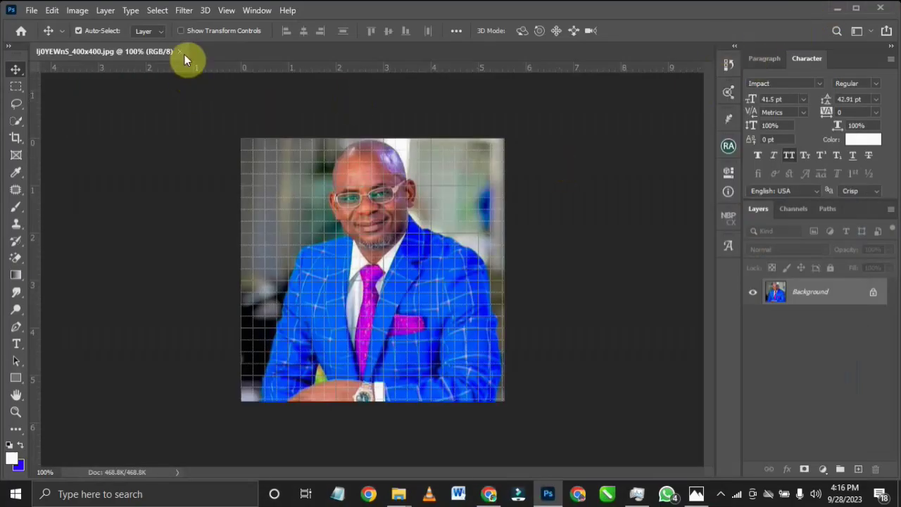
left_click(180, 51)
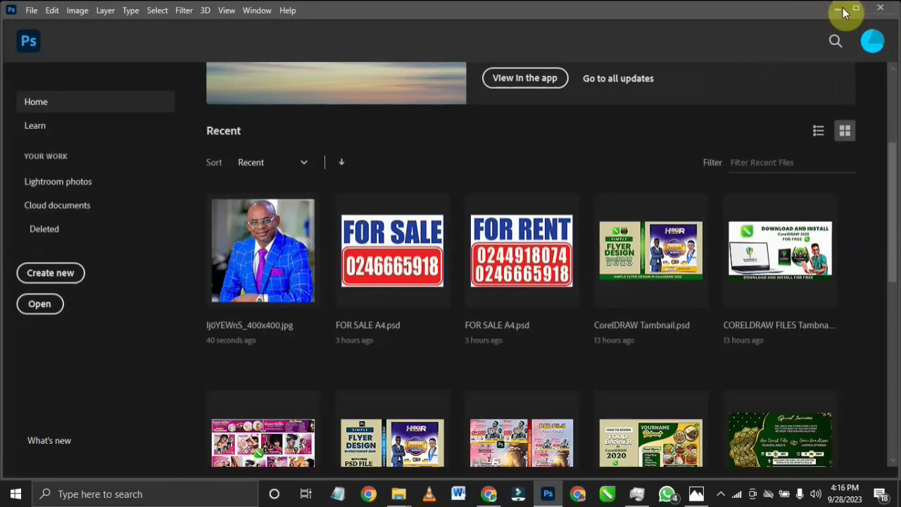
left_click(838, 10)
right_click(421, 158)
left_click(464, 197)
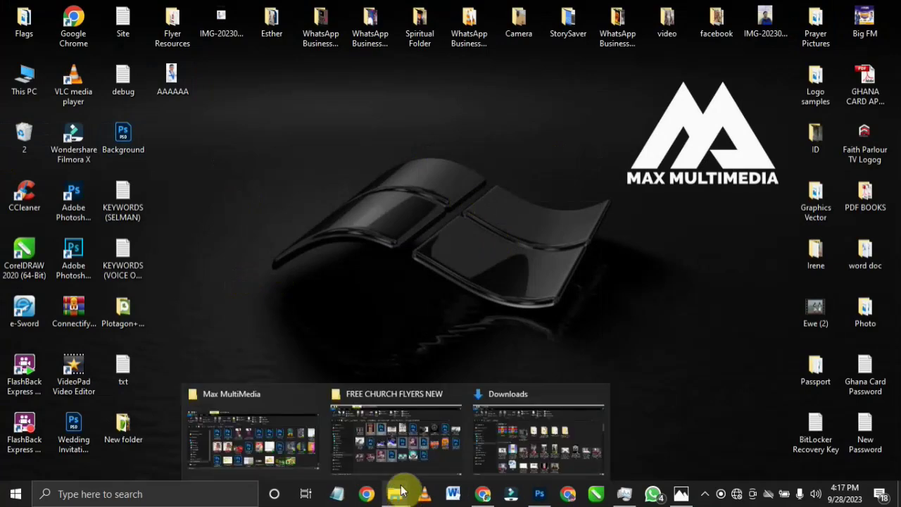
Step: Open the Downloads folder, refresh it and open the upscaled AAAAAA image in Photos
left_click(543, 432)
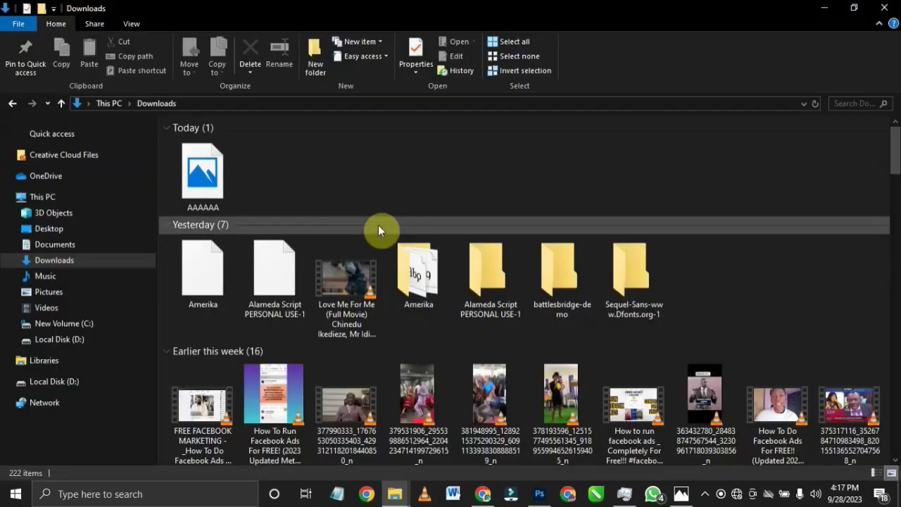
right_click(378, 175)
left_click(209, 169)
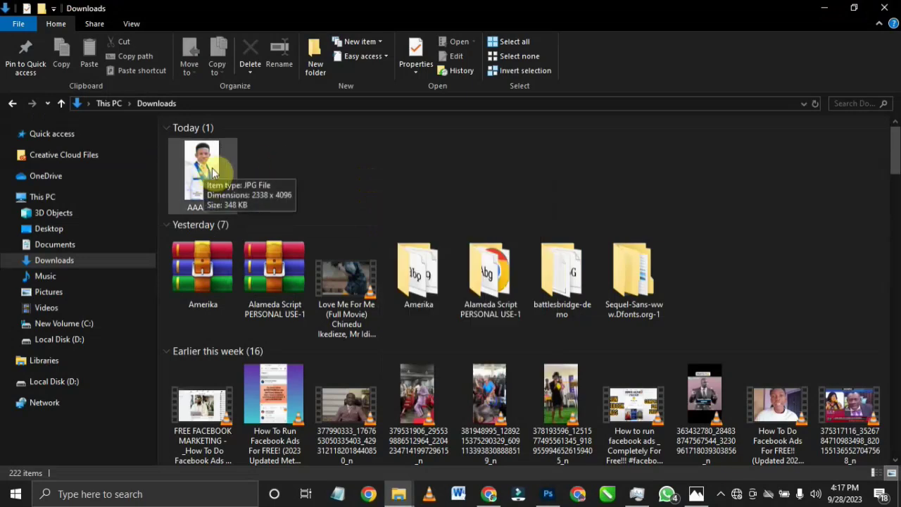
right_click(207, 169)
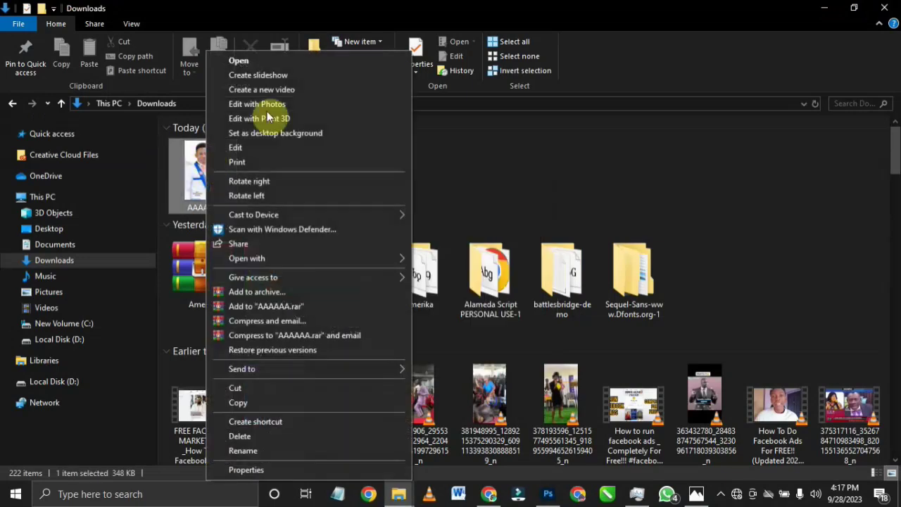
left_click(289, 56)
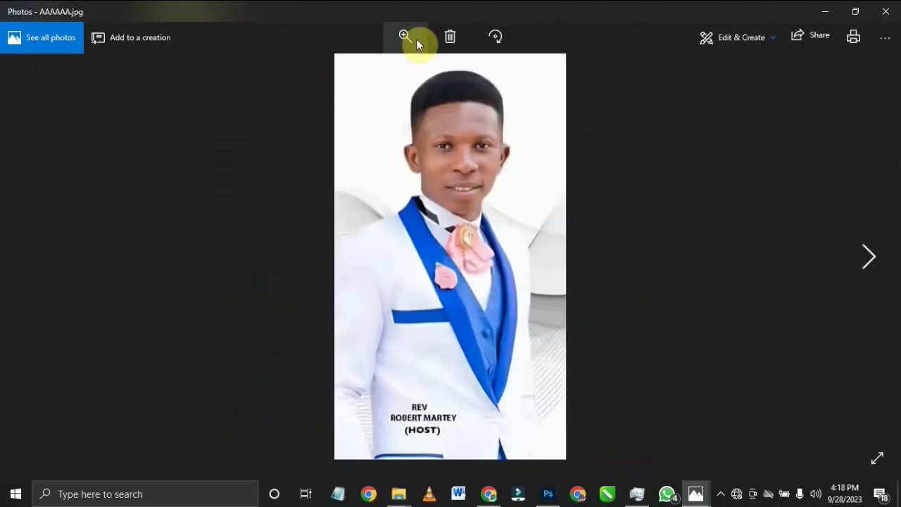
Step: Examine the upscaled photo's mouth, nose and eyes at high magnification, and return to the full-image view
left_click(405, 34)
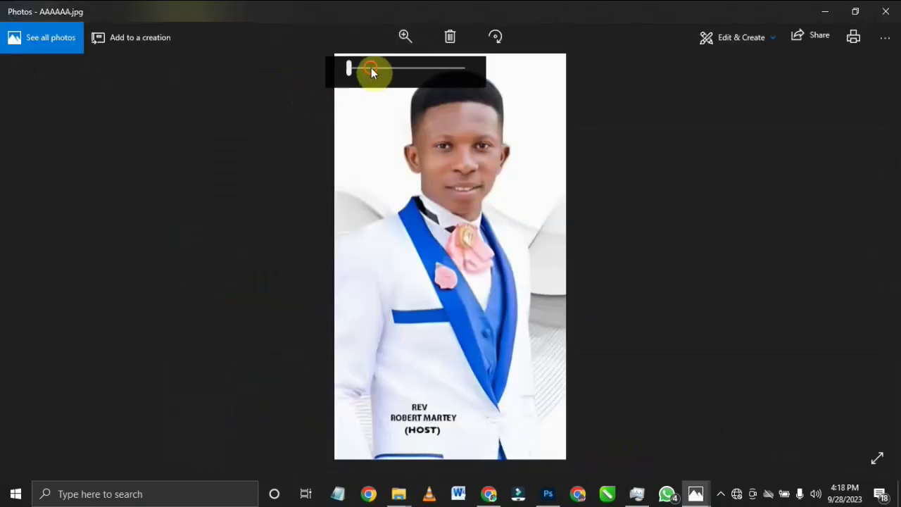
left_click(371, 68)
left_click(406, 69)
scroll(574, 312, "up", 10)
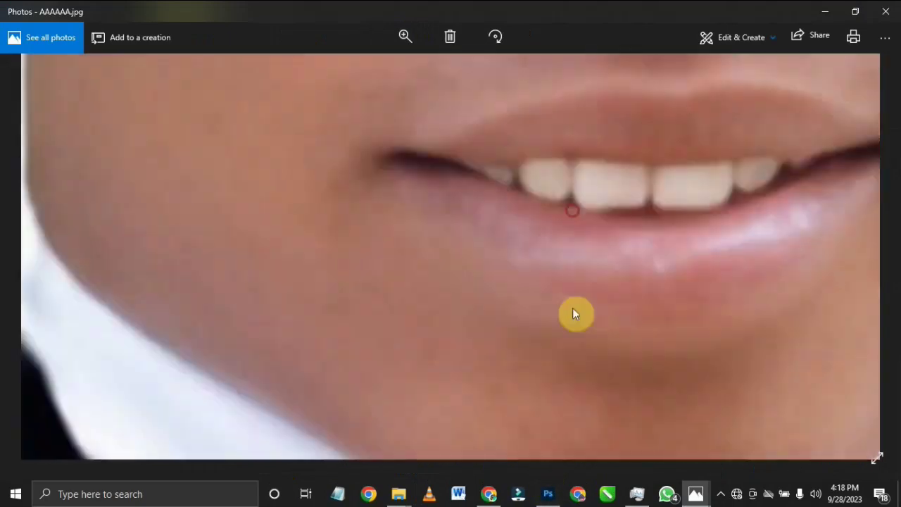
scroll(558, 239, "up", 8)
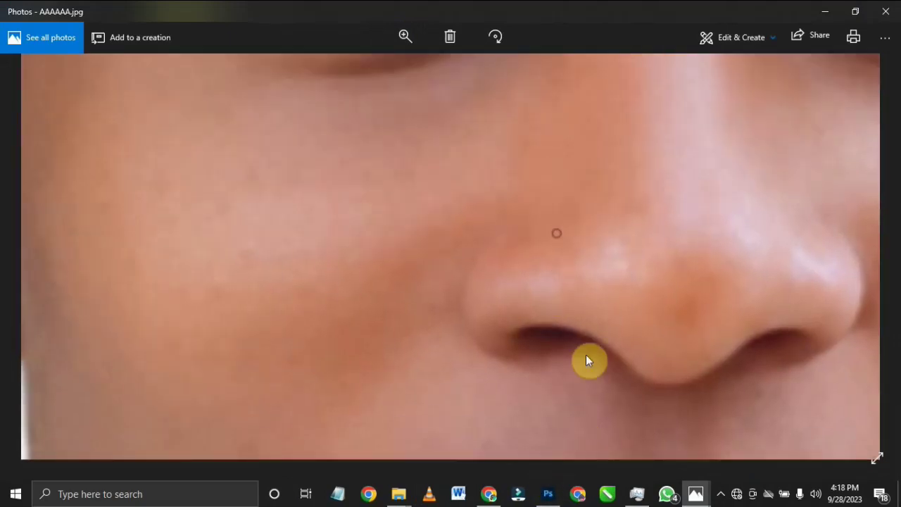
scroll(567, 321, "up", 1)
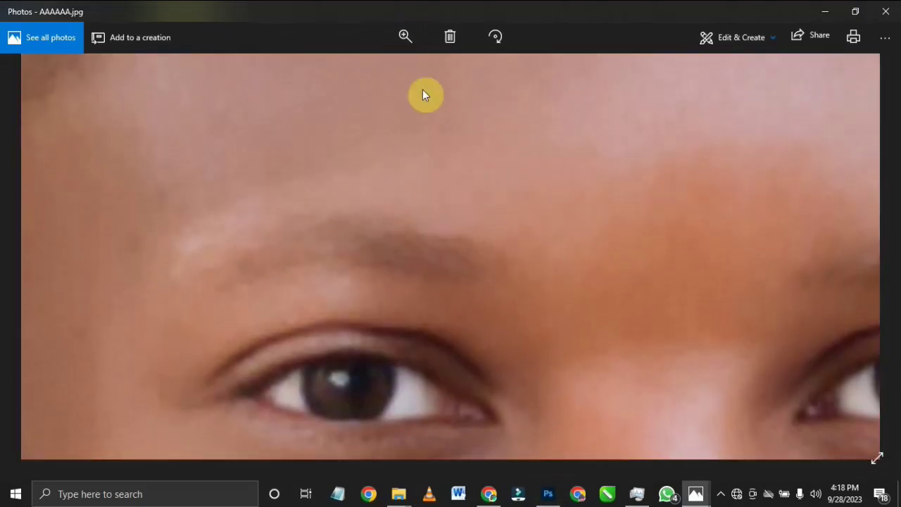
left_click(405, 36)
left_click_drag(412, 68, 328, 129)
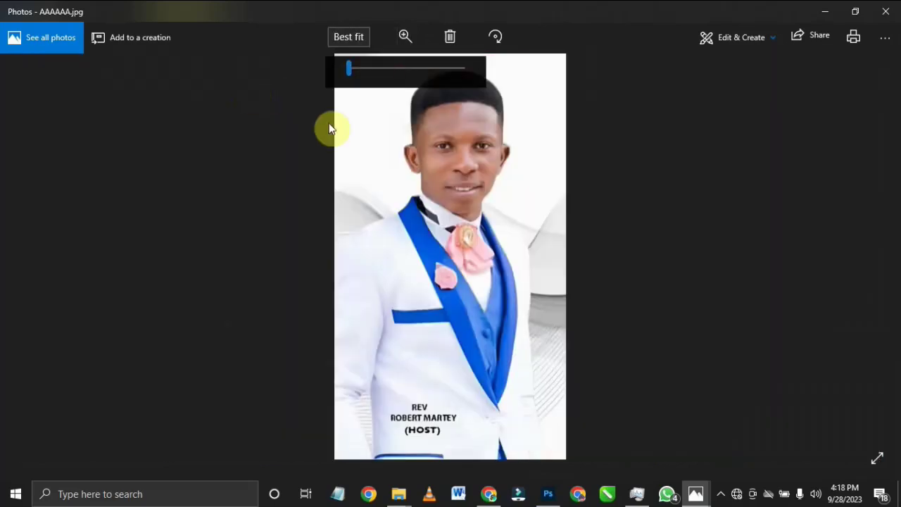
Step: Switch to the Photos window with the original AAAAAA image and examine its face at maximum zoom for comparison
left_click(826, 12)
mouse_move(697, 496)
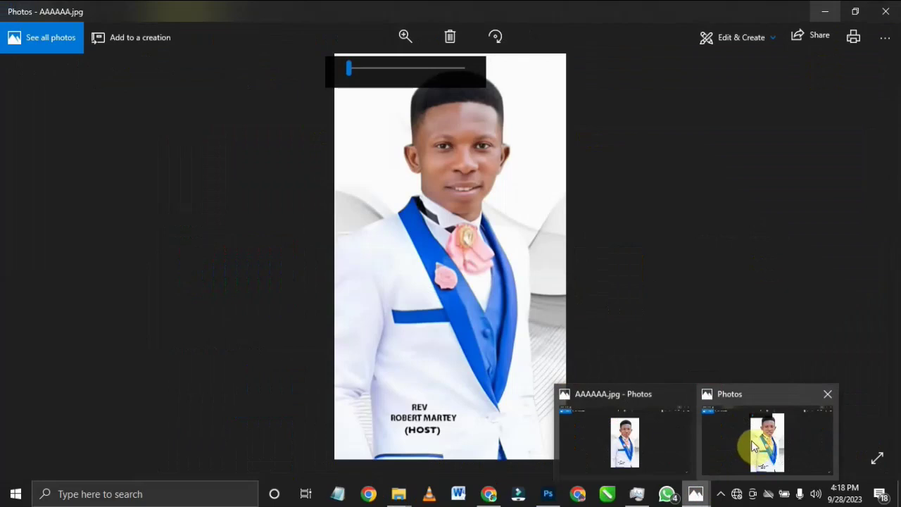
left_click(751, 440)
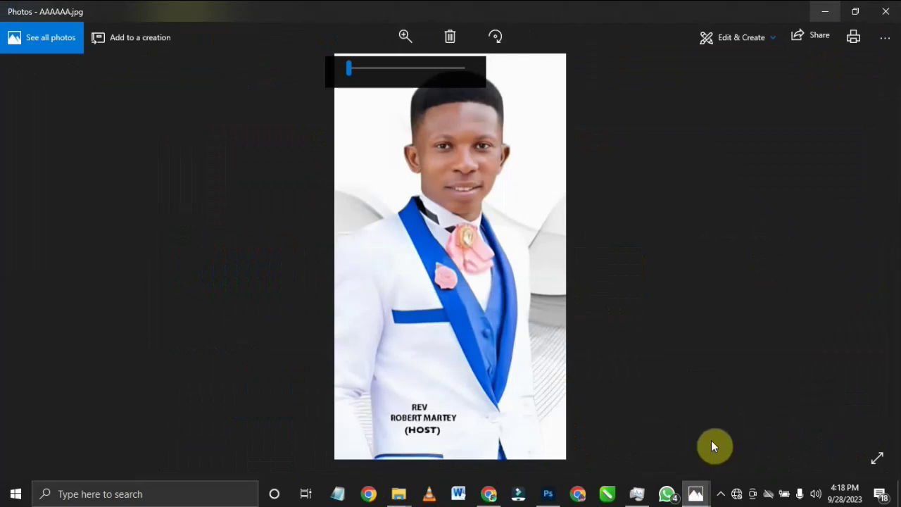
mouse_move(697, 495)
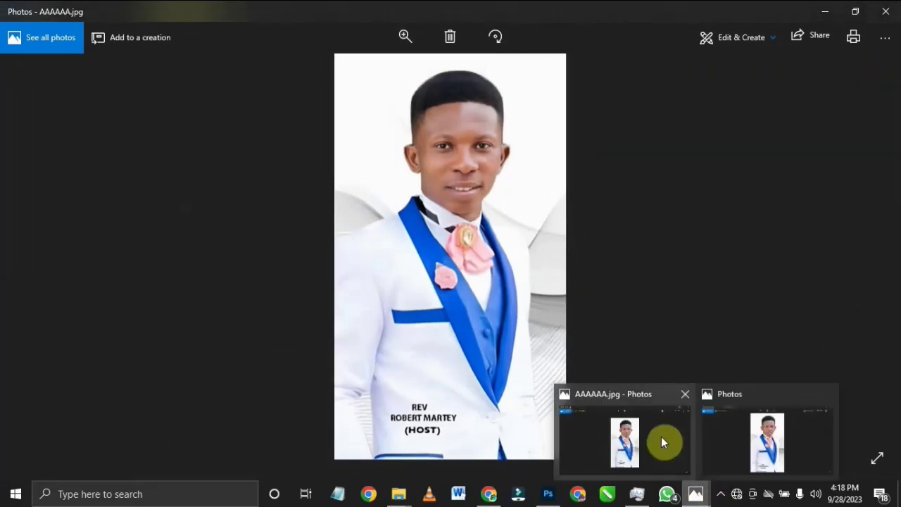
left_click(662, 438)
left_click(404, 37)
left_click_drag(392, 65, 420, 67)
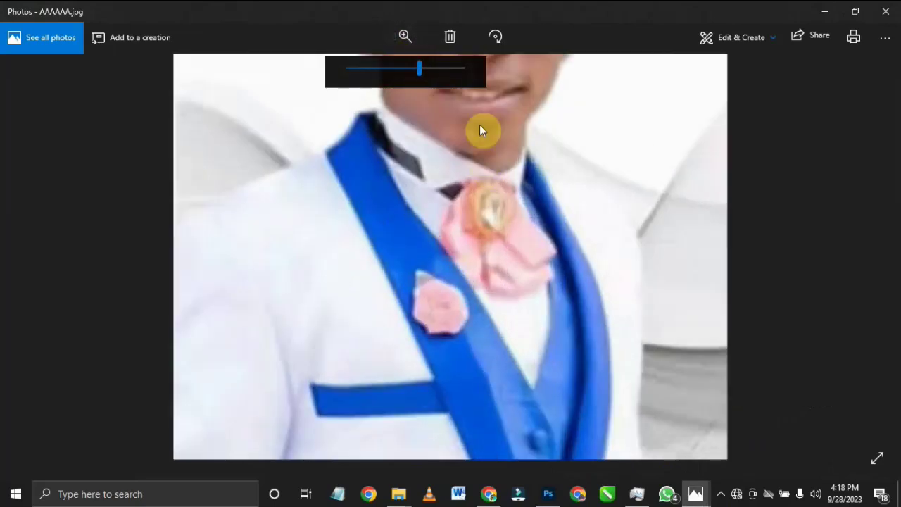
left_click(440, 69)
scroll(503, 187, "up", 3)
scroll(521, 246, "up", 3)
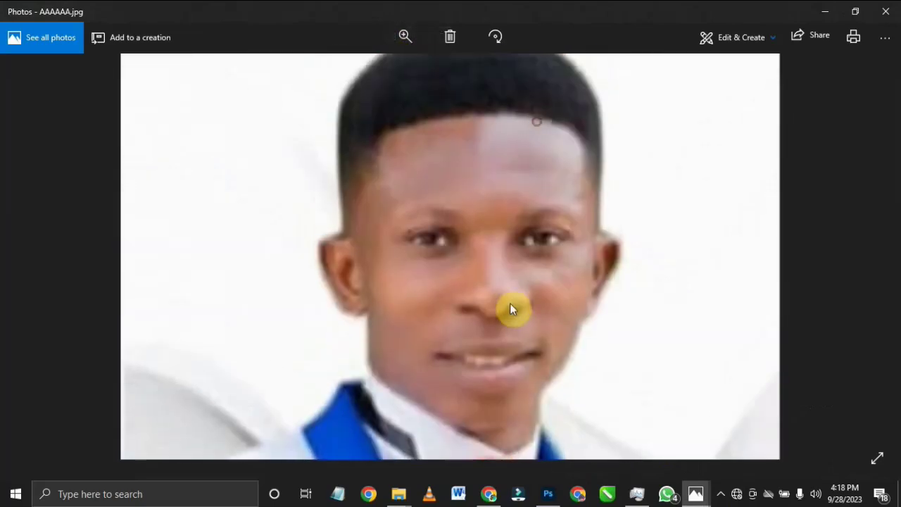
left_click(404, 39)
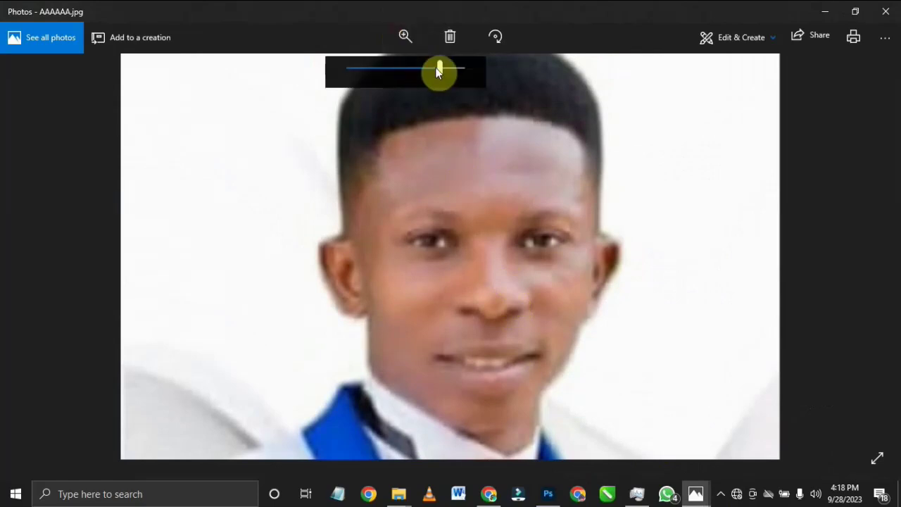
left_click_drag(449, 70, 476, 68)
left_click_drag(525, 223, 508, 314)
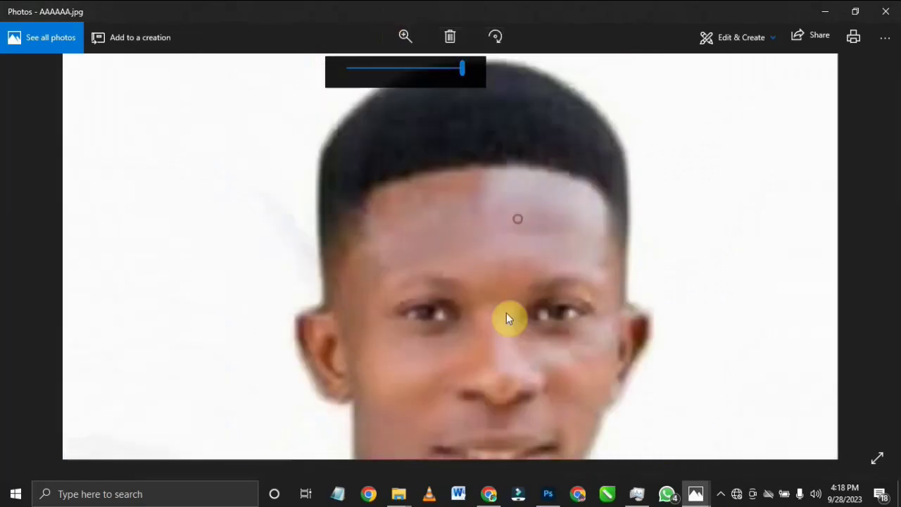
left_click(407, 35)
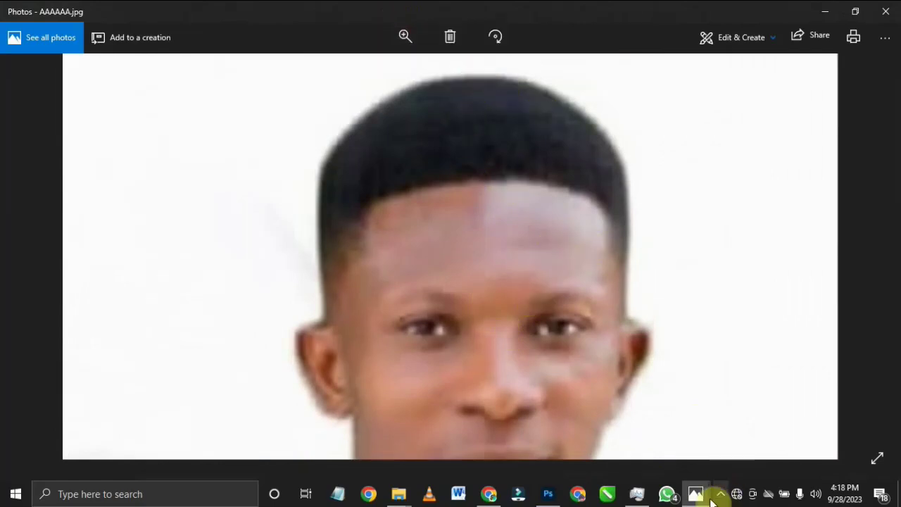
Step: Examine the upscaled photo's collar and pink flower at high zoom, restore the full view and minimize the Photos windows
mouse_move(708, 499)
left_click(748, 444)
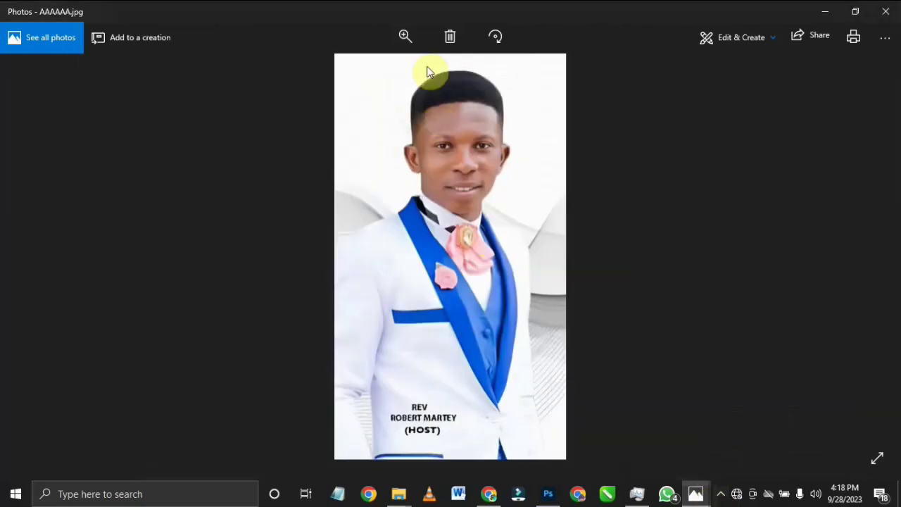
left_click(406, 41)
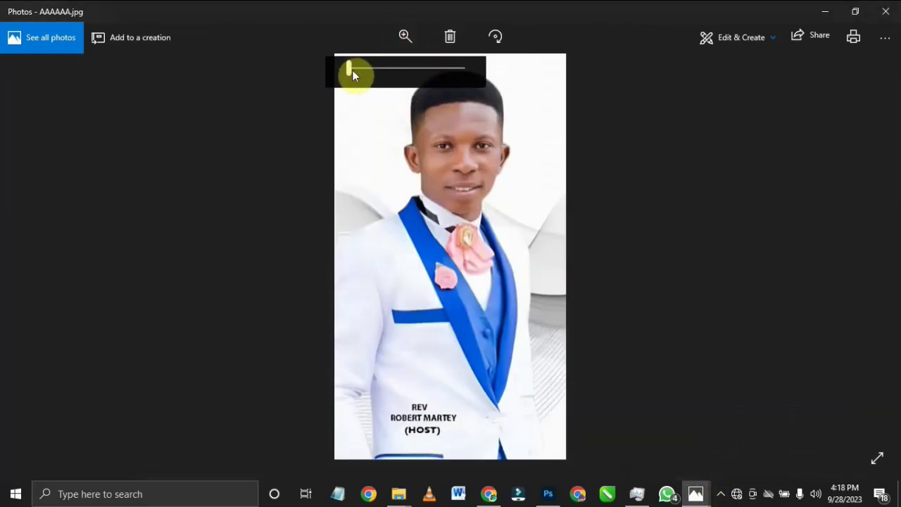
left_click_drag(383, 71, 564, 92)
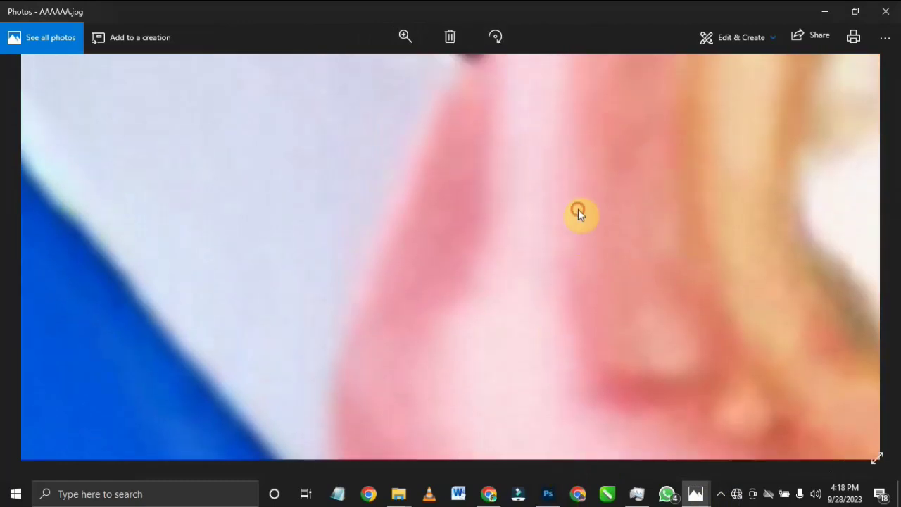
left_click_drag(578, 209, 604, 37)
left_click(407, 41)
left_click_drag(462, 65, 348, 68)
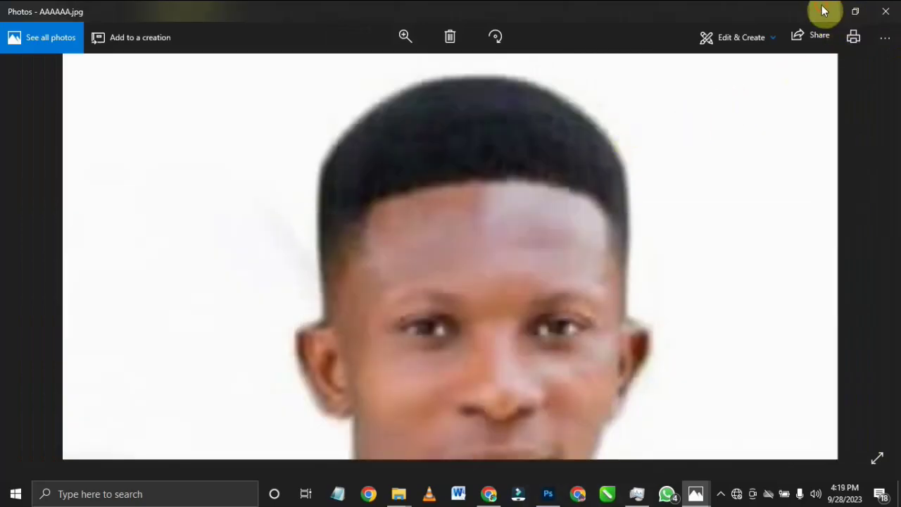
left_click(822, 11)
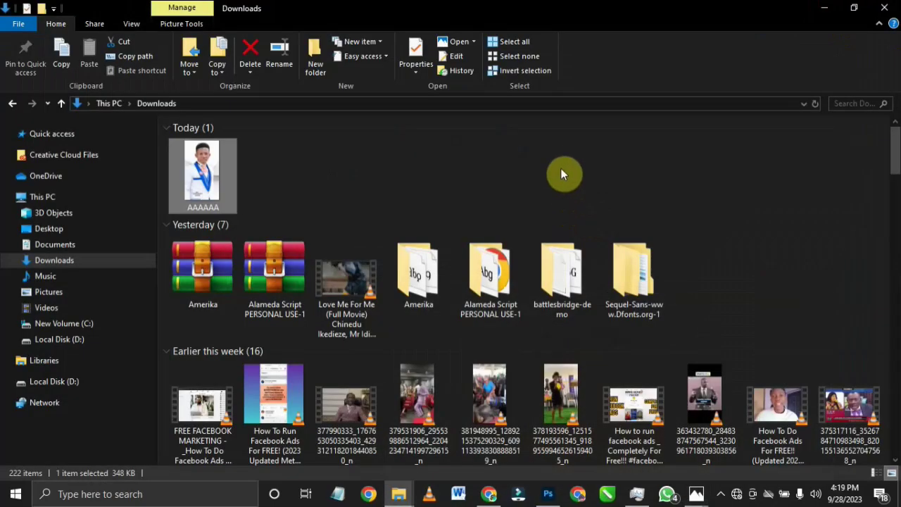
Step: Open the upscaled AAAAAA image from Downloads in Photoshop and examine its image size and facial detail
left_click_drag(208, 182, 575, 163)
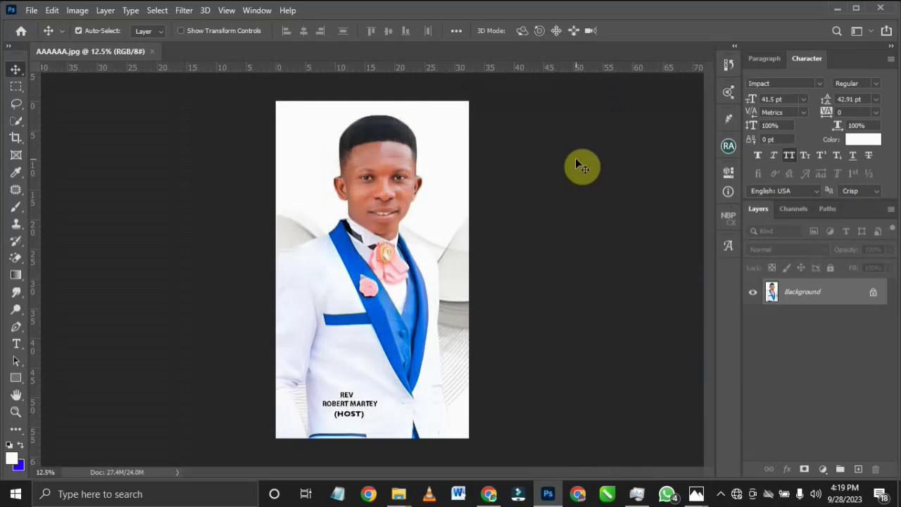
left_click(79, 11)
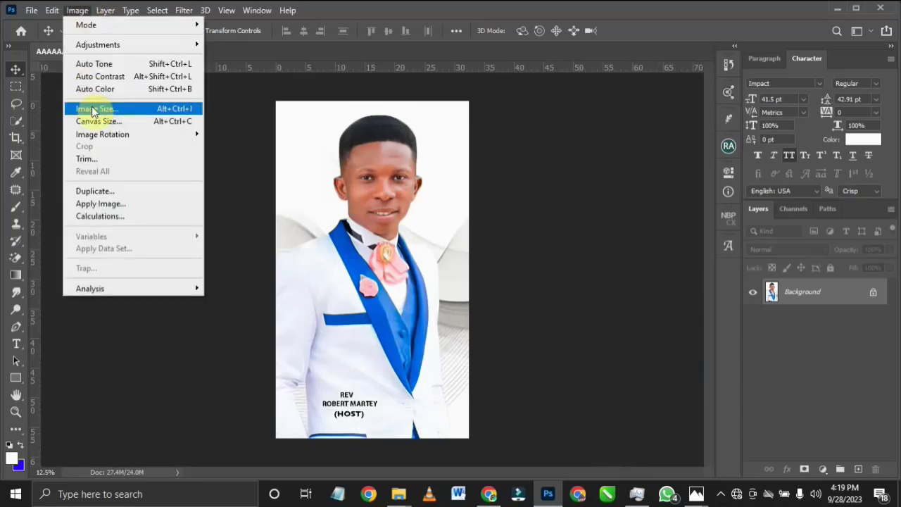
left_click(92, 110)
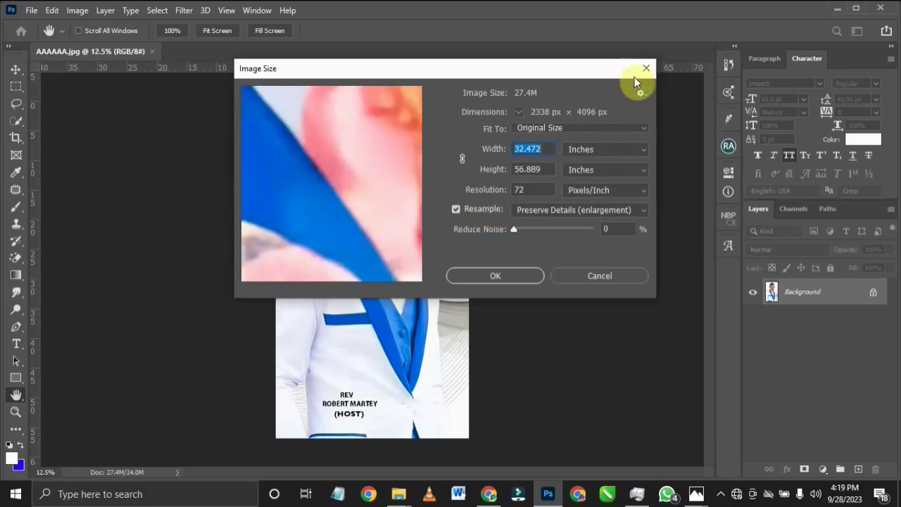
key("Escape")
key("v")
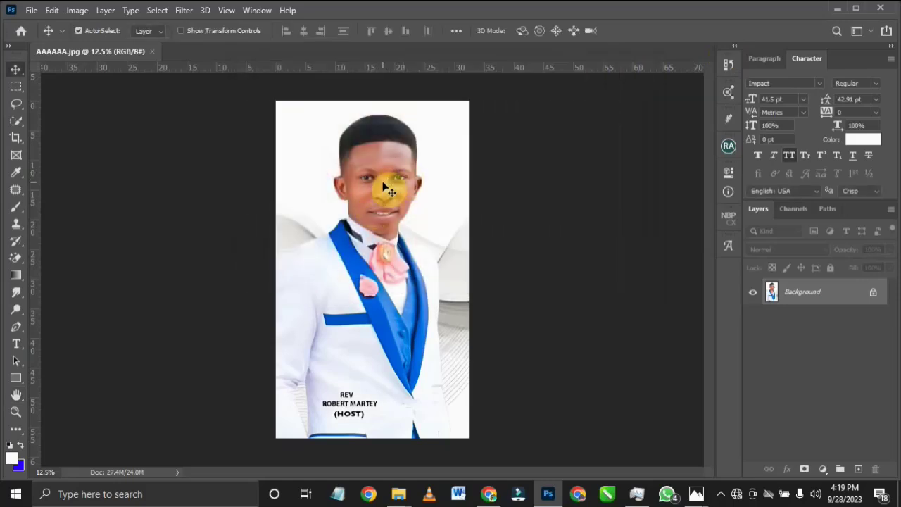
scroll(386, 188, "up", 5)
scroll(386, 187, "up", 3)
scroll(386, 187, "down", 7)
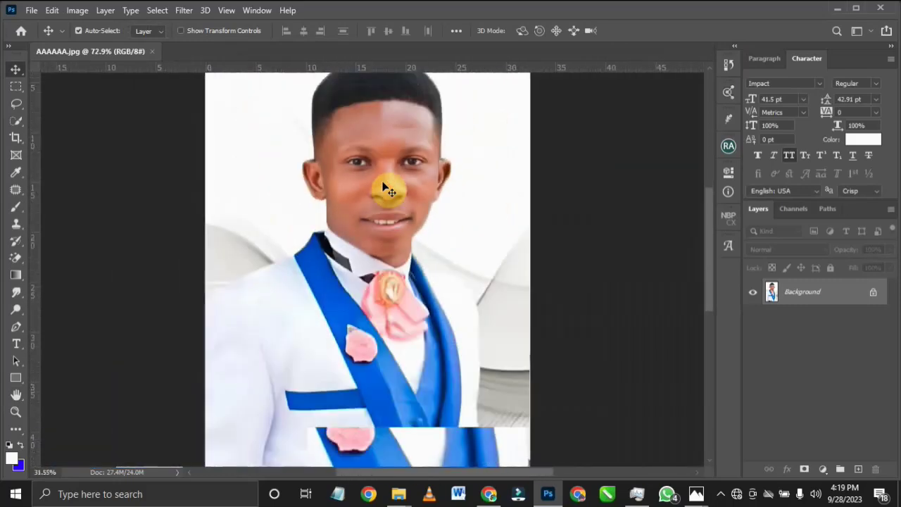
Step: Place the original AAAAAA image from the desktop into the Photoshop document and enlarge it to about 1049% to cover the canvas
left_click(837, 10)
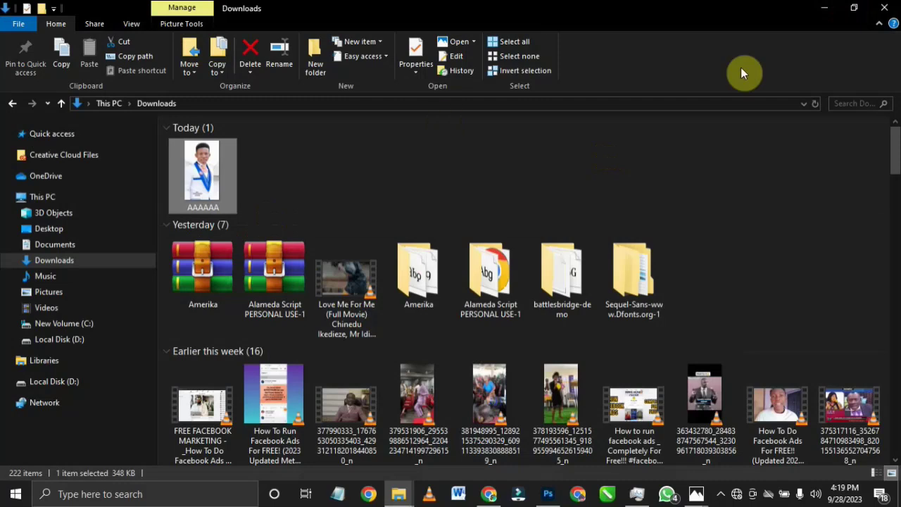
left_click(825, 10)
right_click(441, 126)
left_click(464, 162)
left_click_drag(171, 78, 397, 243)
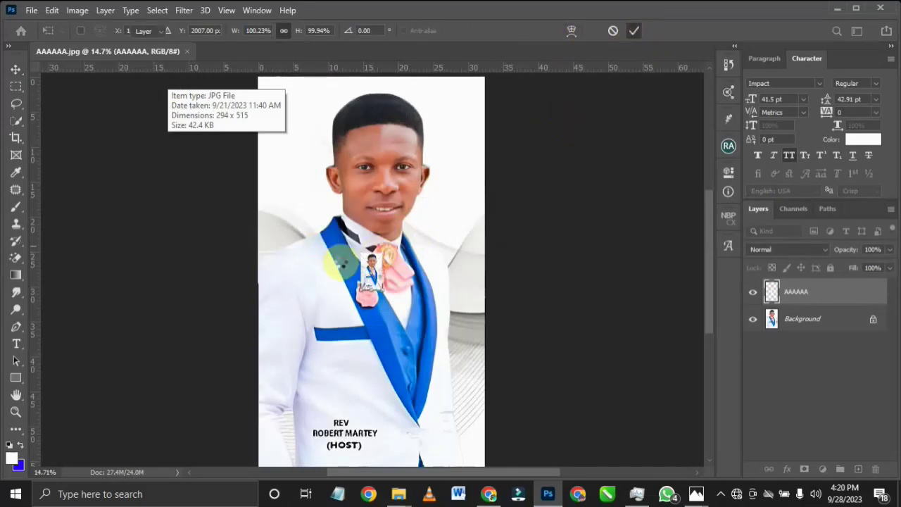
key("Return")
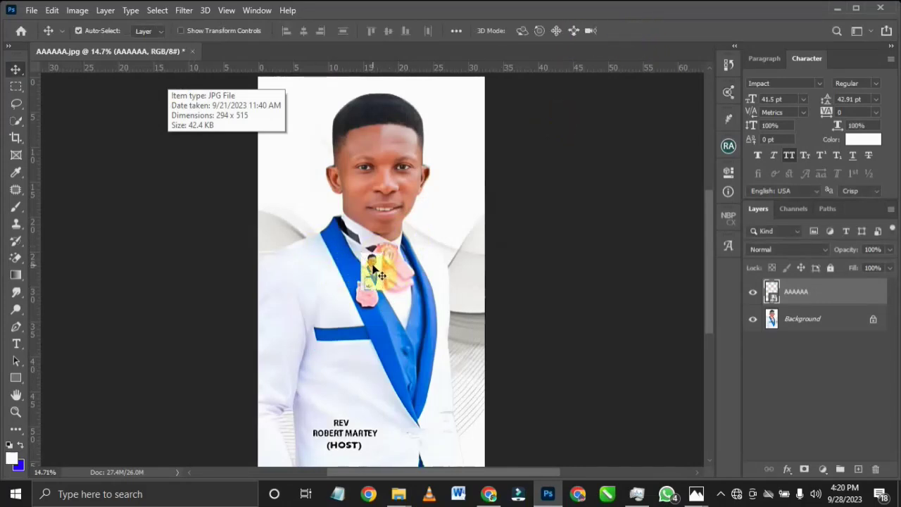
left_click_drag(379, 274, 496, 84)
left_click(639, 30)
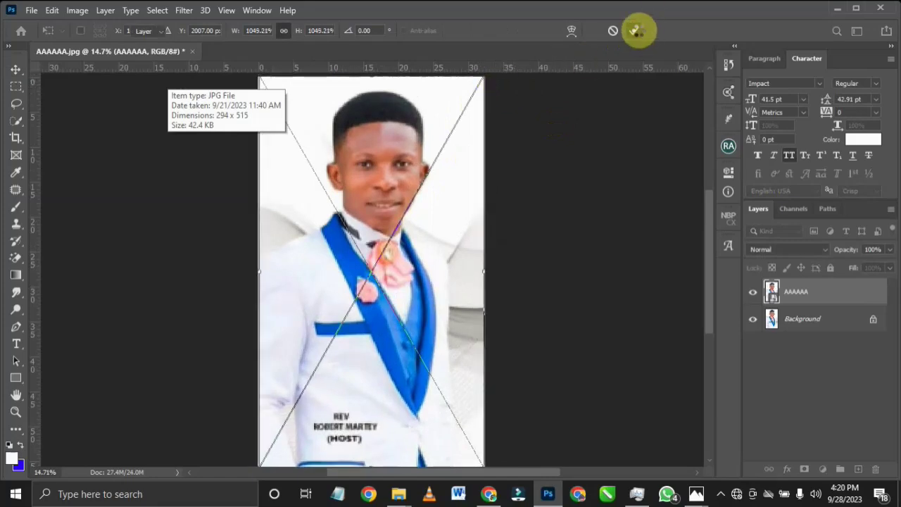
Step: Unlock the upscaled Background layer and move it above the AAAAAA layer, then lock the AAAAAA layer
left_click(874, 320)
left_click_drag(860, 321, 823, 311)
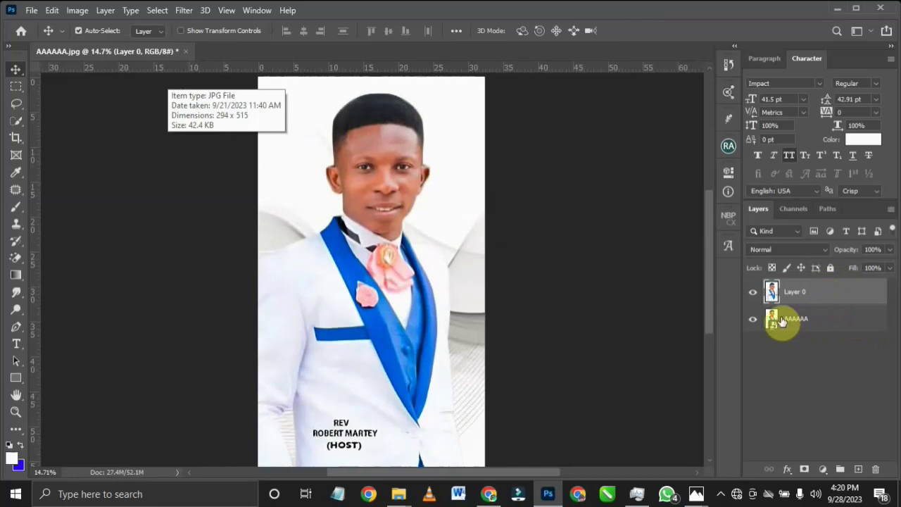
left_click(825, 322)
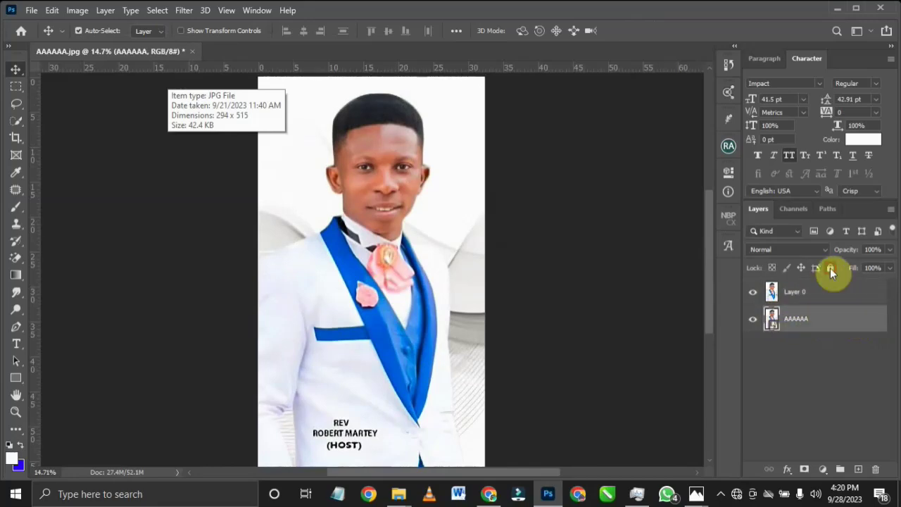
left_click(831, 268)
left_click(407, 186)
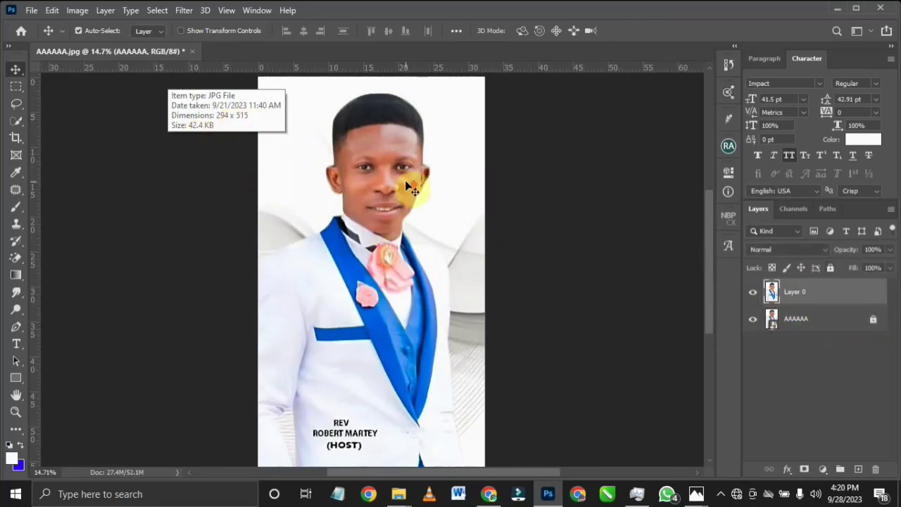
scroll(407, 186, "down", 4)
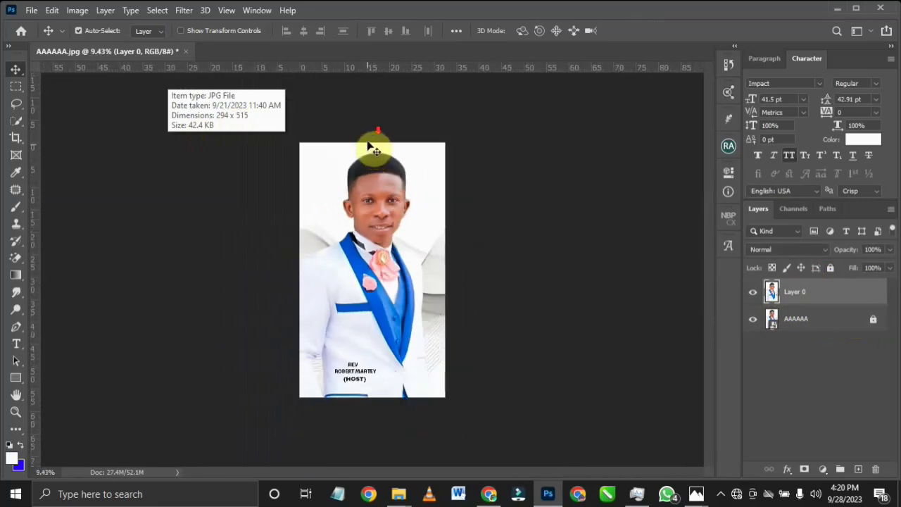
Step: Compare the upscaled face with the original beneath it by toggling the visibility of Layer 0 at higher zoom
scroll(371, 151, "up", 4)
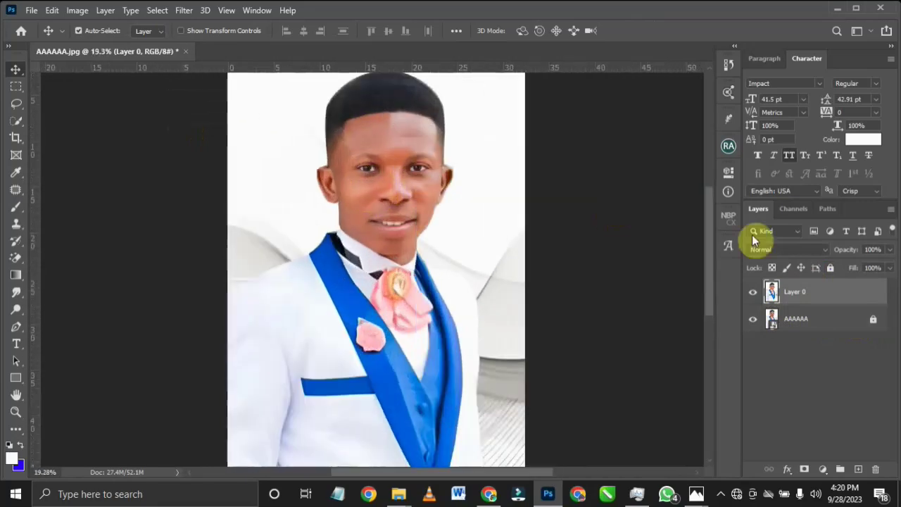
scroll(396, 96, "up", 2)
scroll(396, 97, "up", 2)
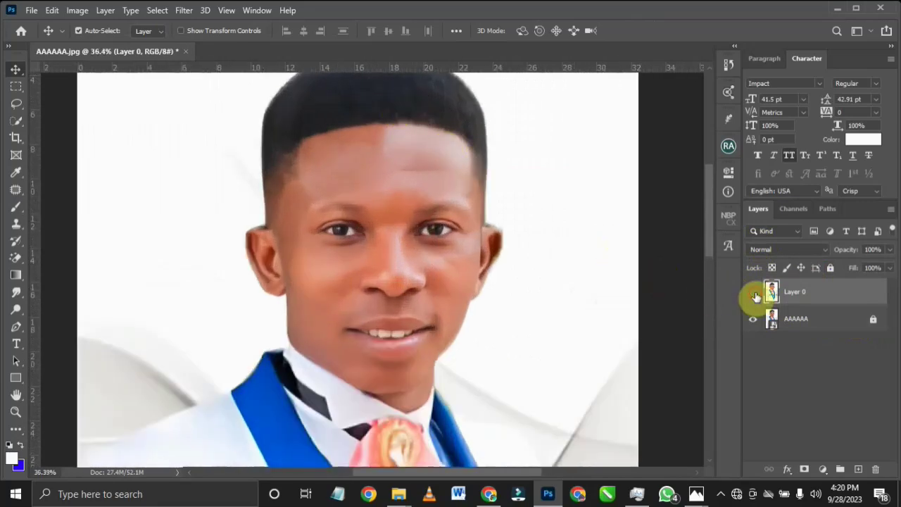
key("ctrl+a")
key("ctrl+f")
key("ctrl+f")
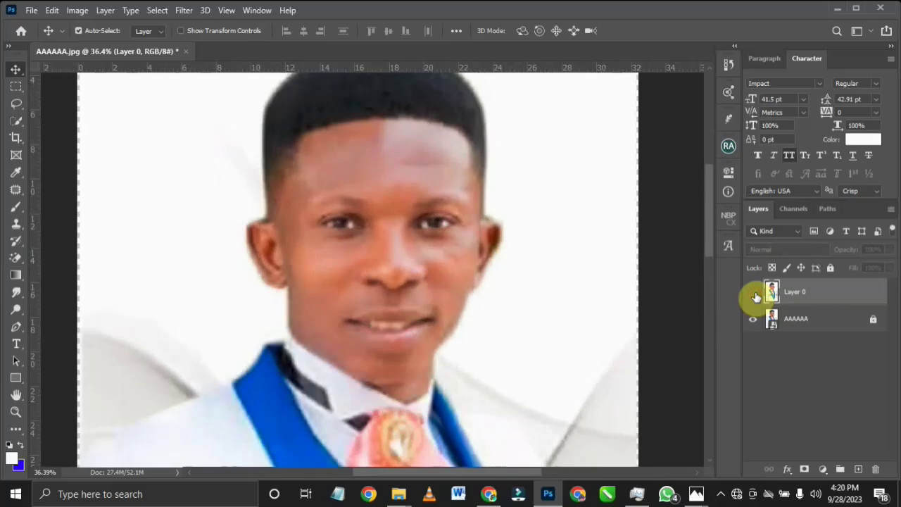
scroll(453, 273, "down", 3)
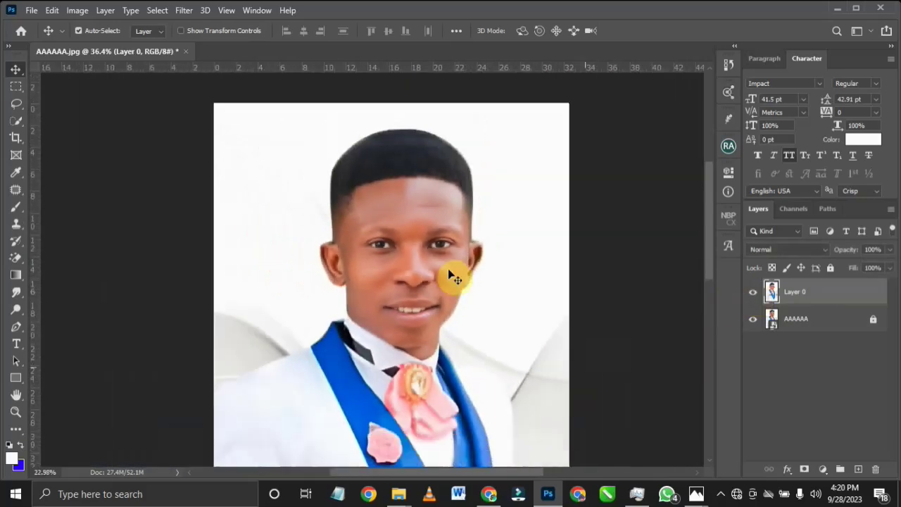
scroll(453, 274, "down", 1)
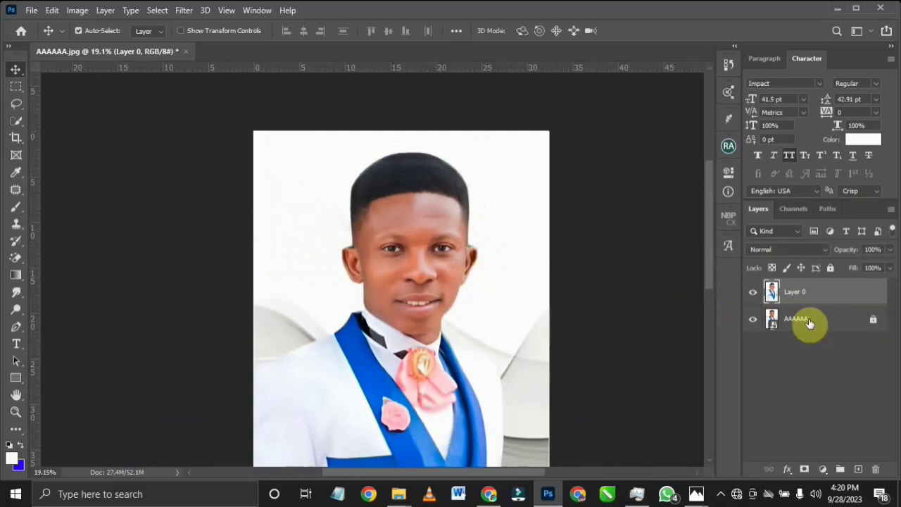
Step: Examine the skin detail on the upscaled face up close, including the eyes, nose and forehead
scroll(379, 162, "up", 2)
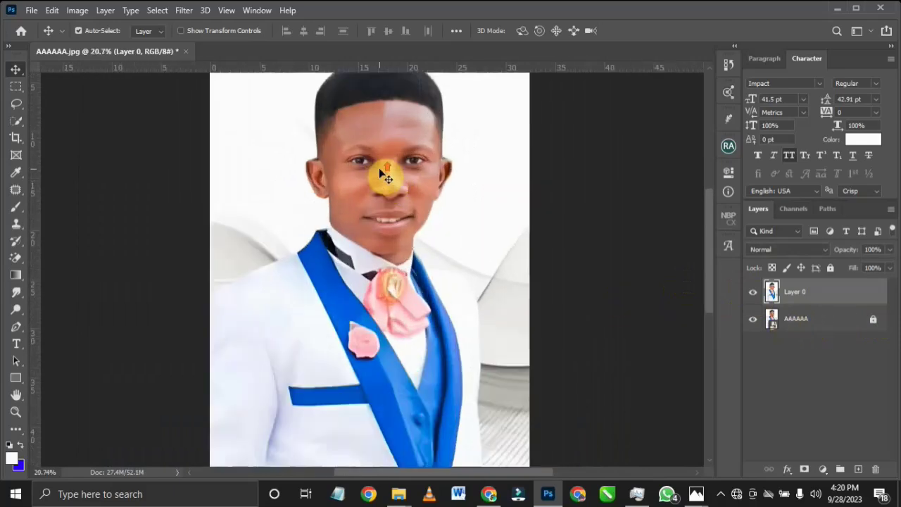
scroll(384, 178, "up", 3)
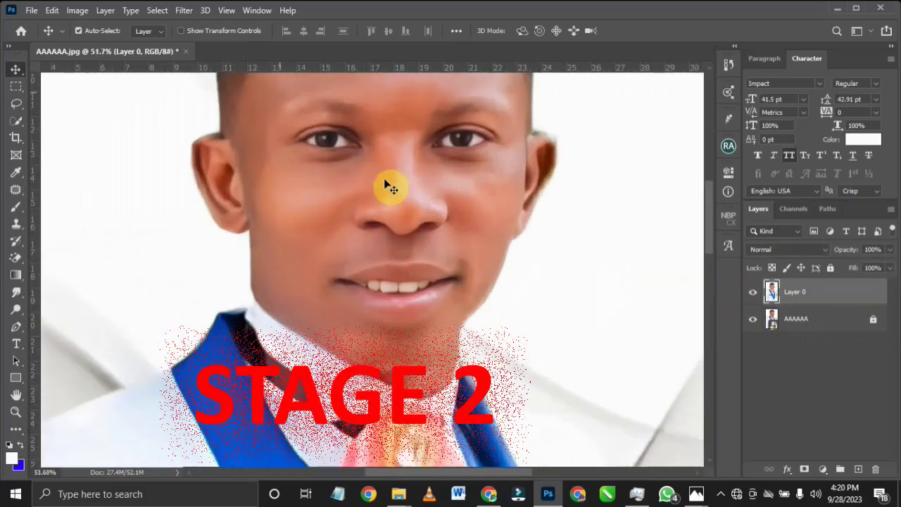
scroll(385, 181, "up", 2)
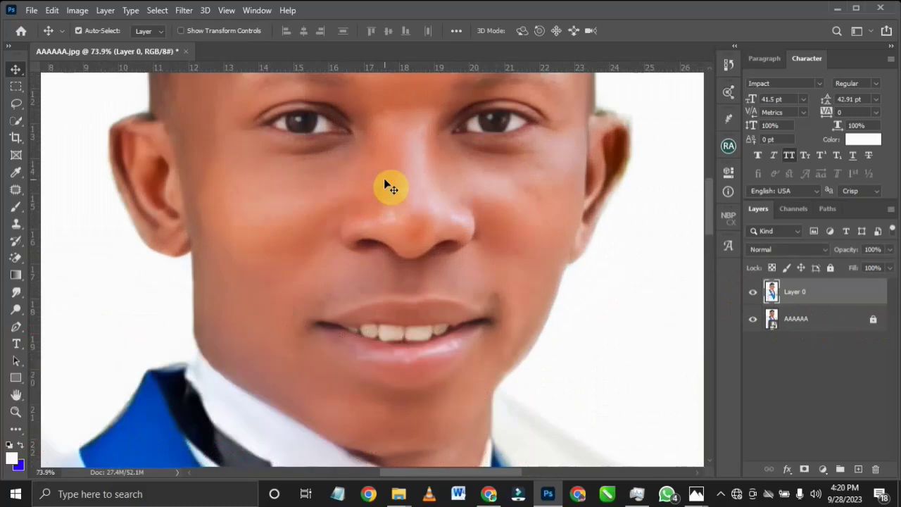
scroll(385, 180, "down", 5)
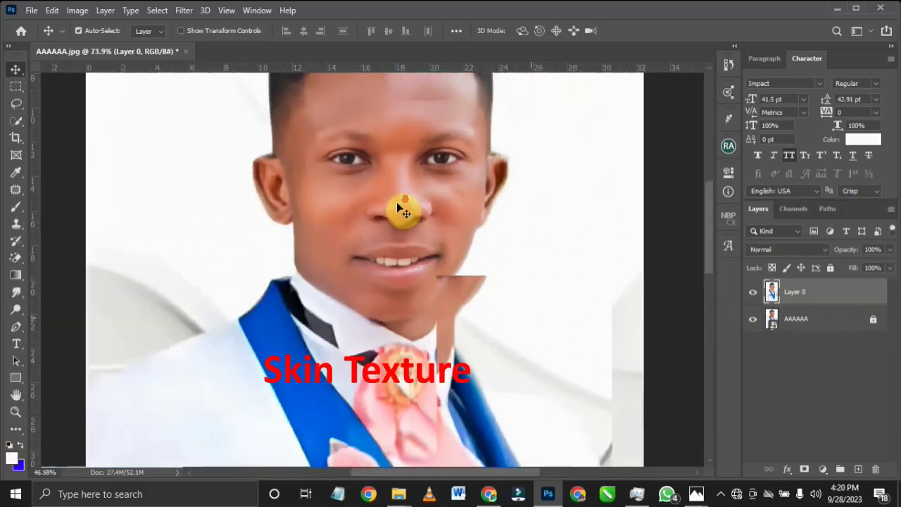
scroll(398, 209, "up", 1)
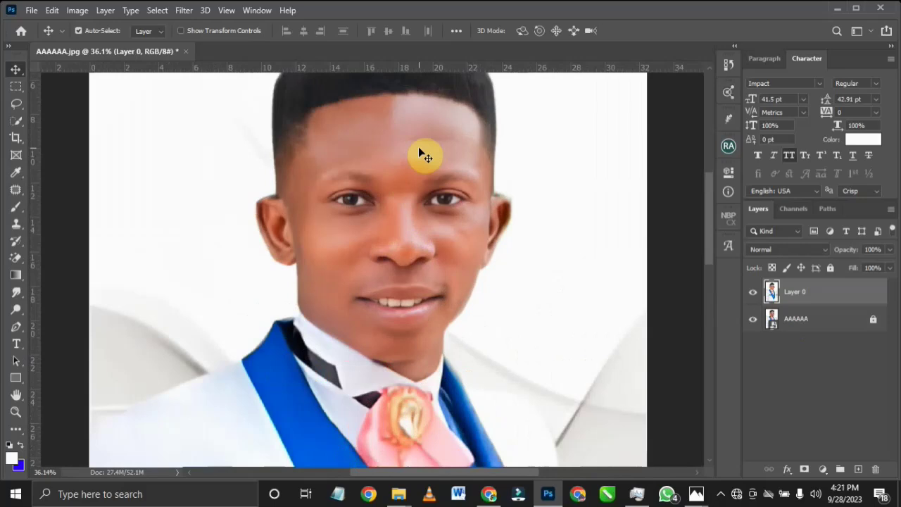
scroll(420, 152, "down", 2)
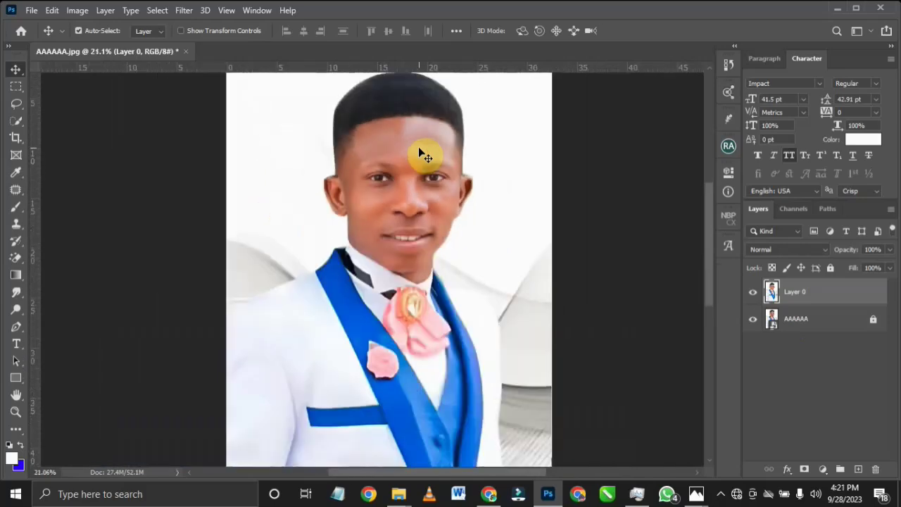
scroll(426, 152, "down", 1)
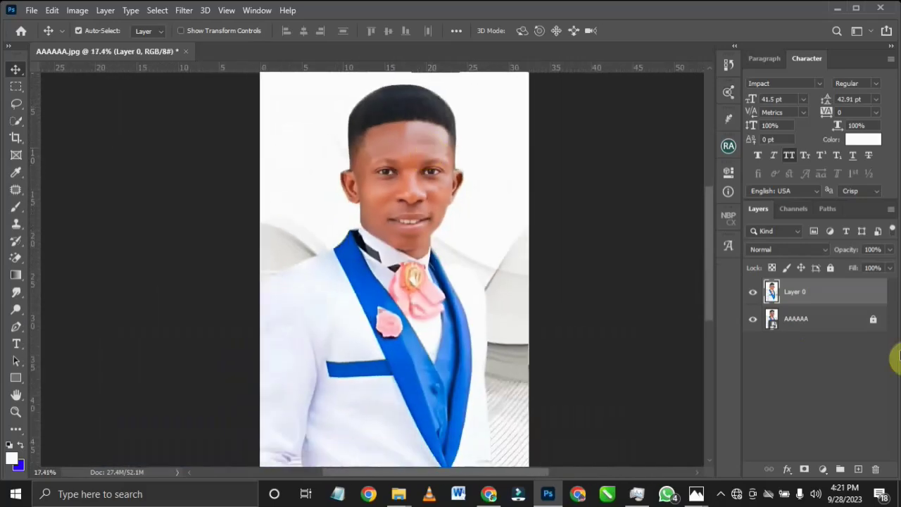
Step: Duplicate Layer 0, group it with its copy and rename the group Texture
key("ctrl+j")
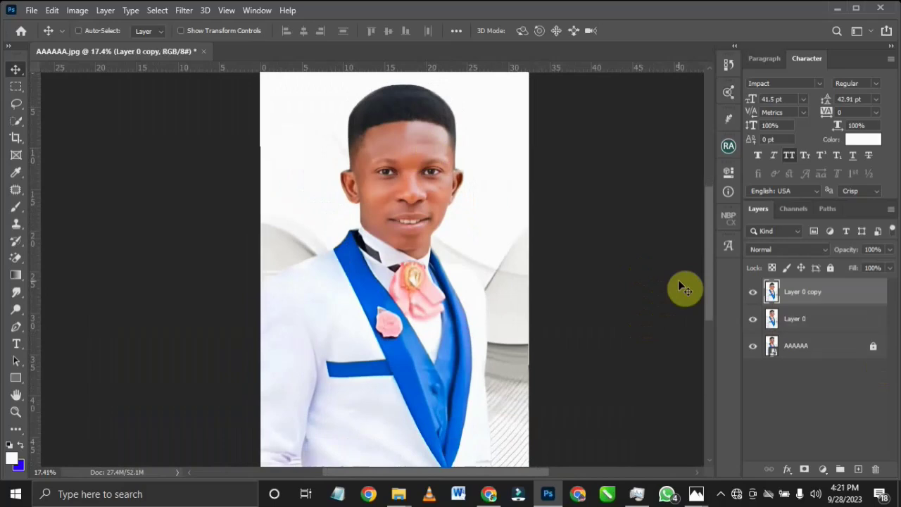
left_click(792, 326, "ctrl")
key("ctrl+g")
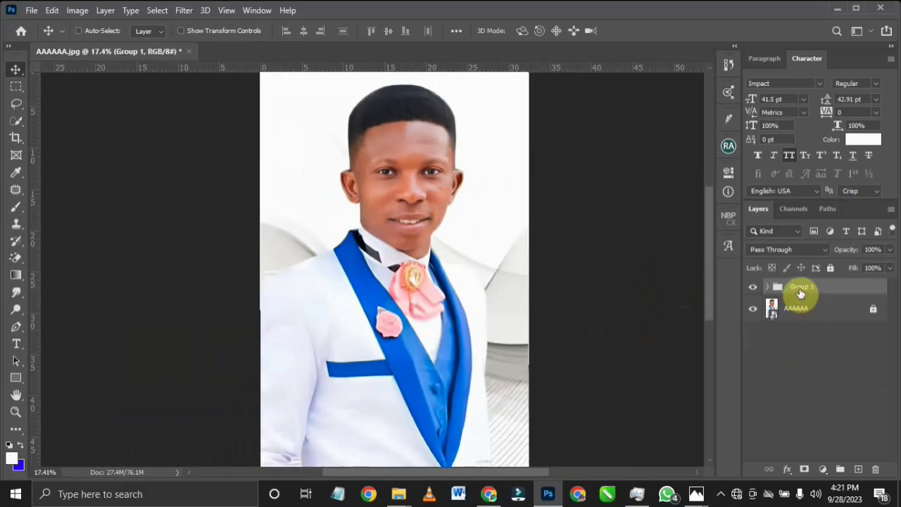
double_click(801, 292)
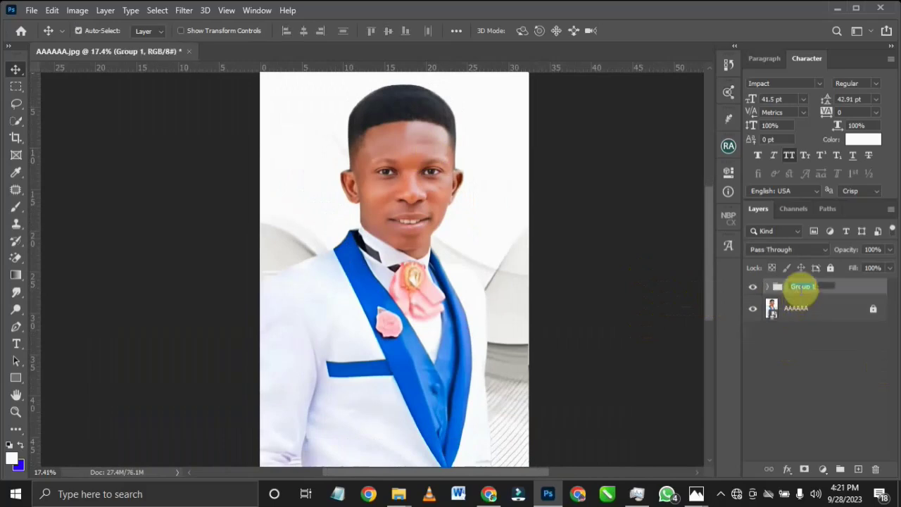
type("Texture")
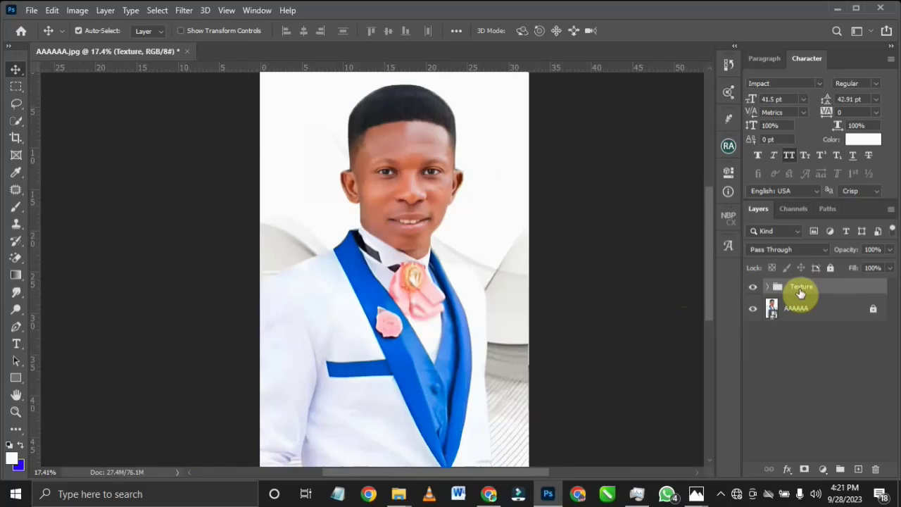
key("Return")
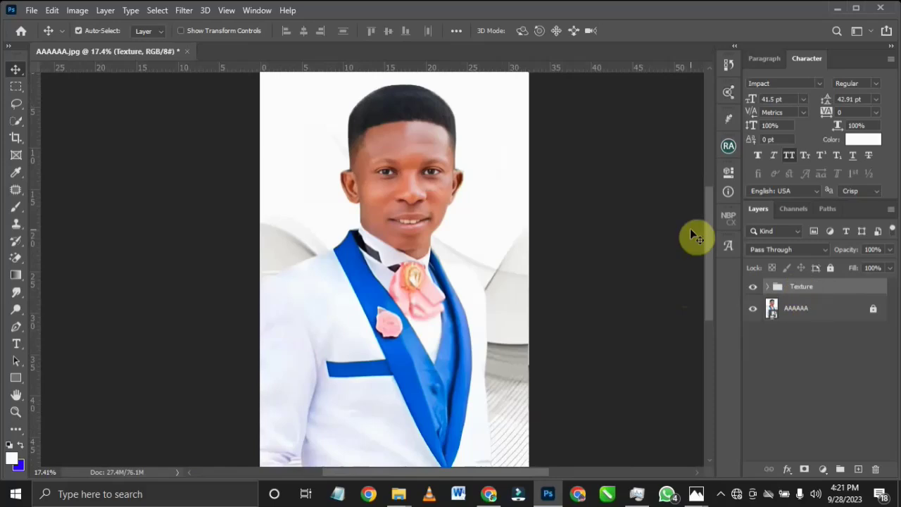
Step: Hide Layer 0 copy in the Texture group and apply the Camera Raw Filter to Layer 0 with Noise Reduction 71
left_click(768, 288)
left_click(752, 309)
left_click(820, 343)
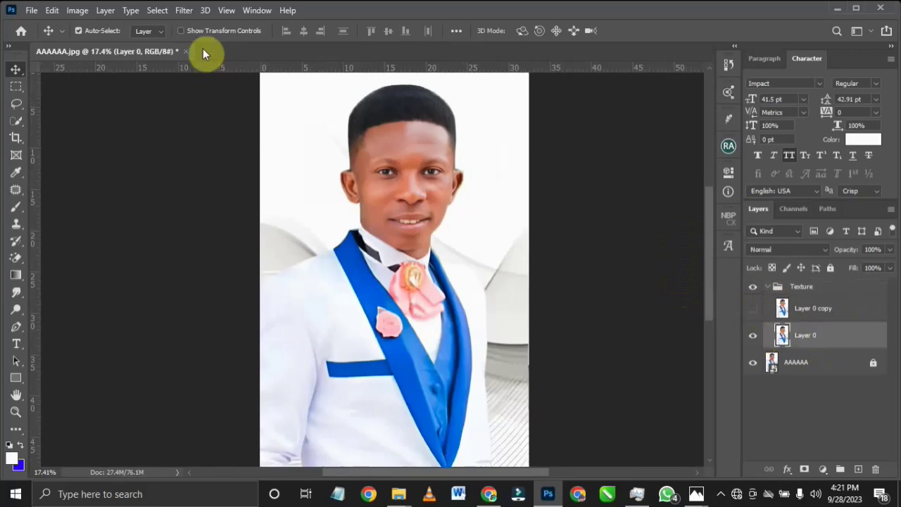
left_click(184, 11)
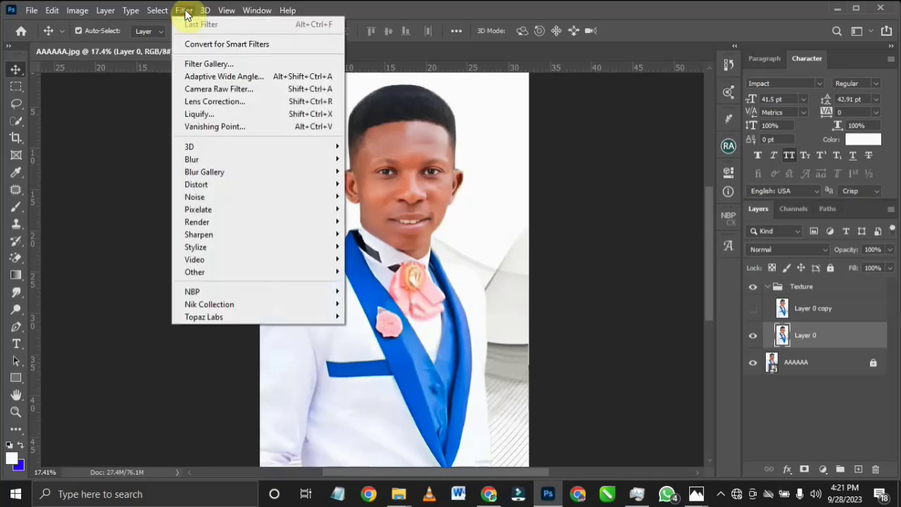
left_click(244, 90)
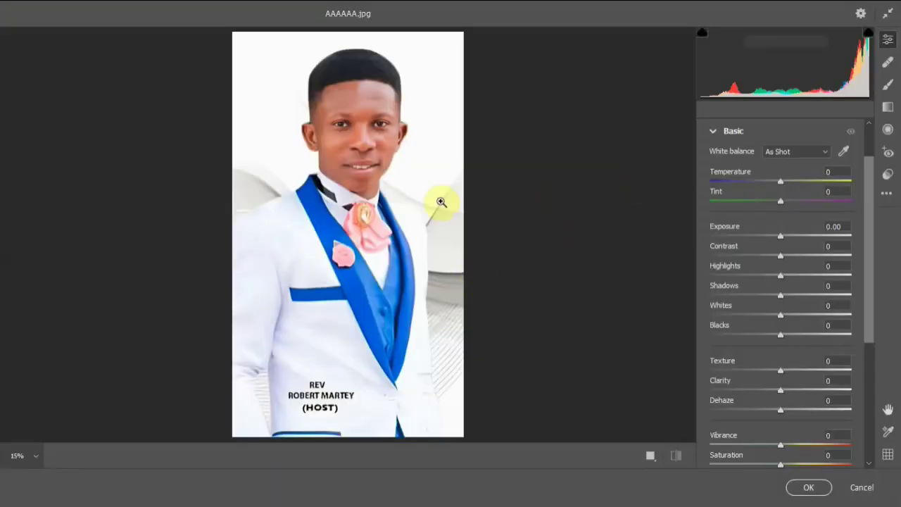
left_click(715, 134)
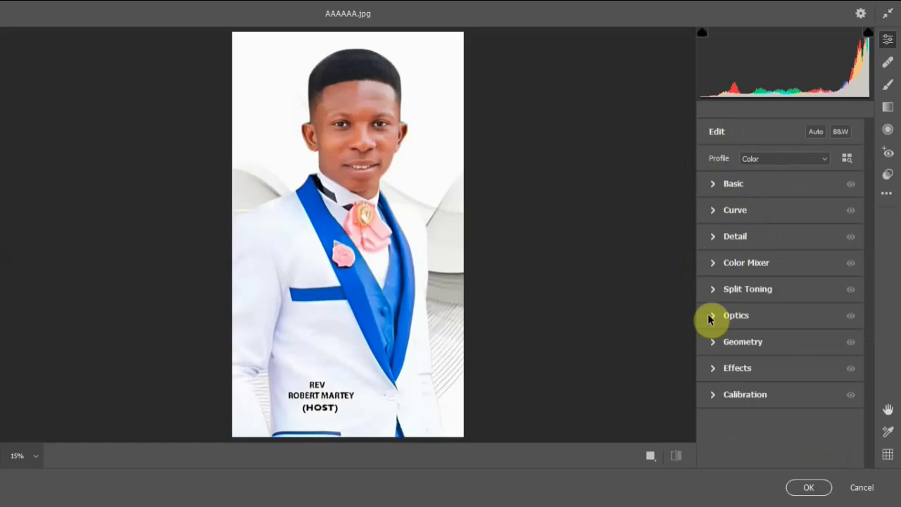
left_click(714, 239)
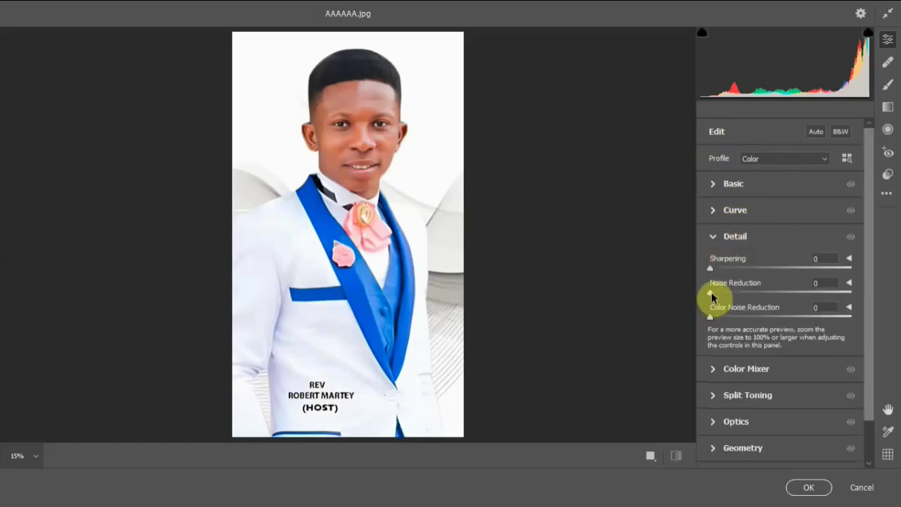
left_click_drag(710, 292, 722, 295)
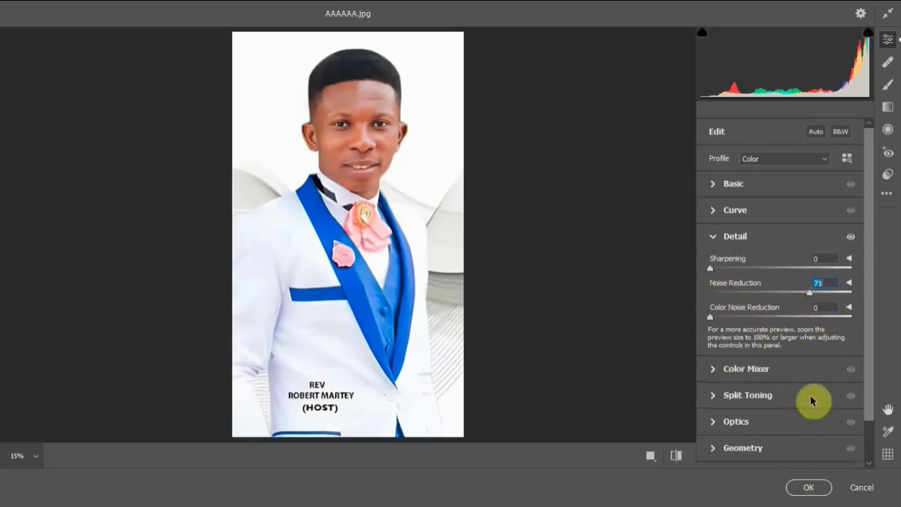
left_click(803, 493)
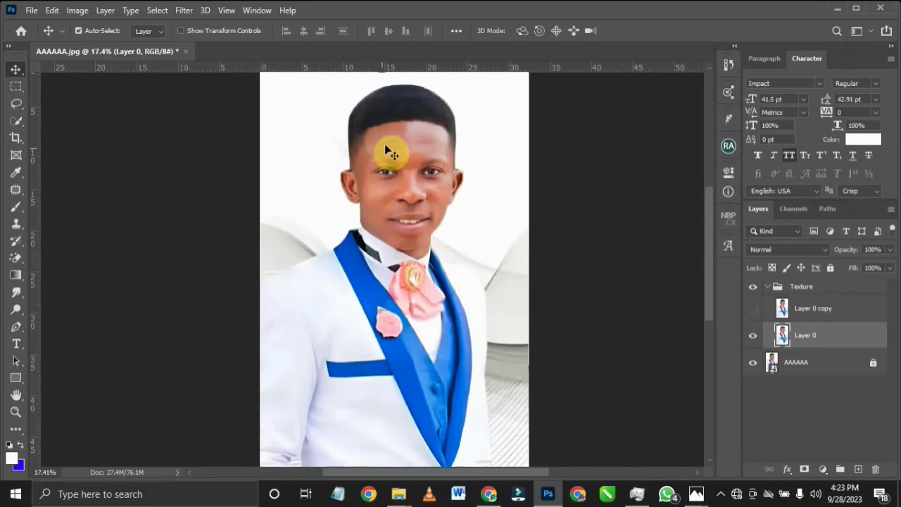
Step: Check the noise-reduced face up close and make Layer 0 copy visible again
scroll(385, 156, "up", 3)
scroll(531, 239, "up", 1)
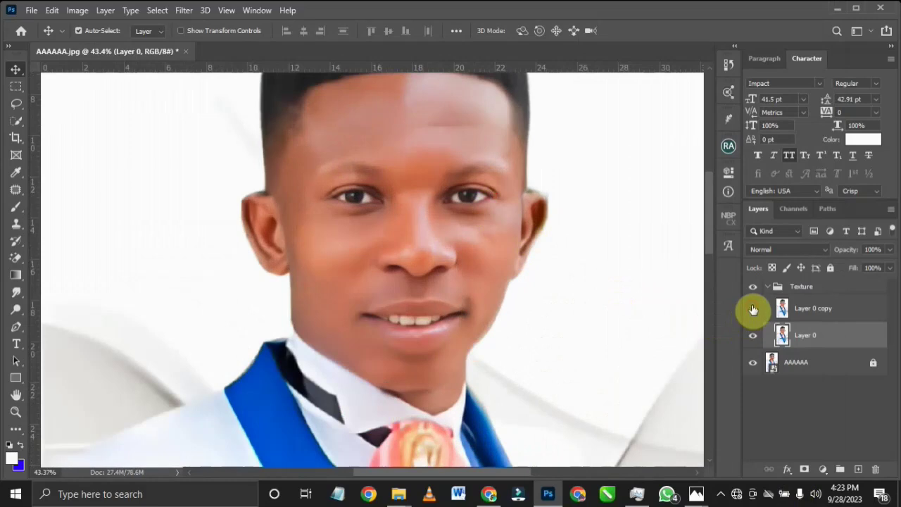
scroll(473, 280, "down", 2)
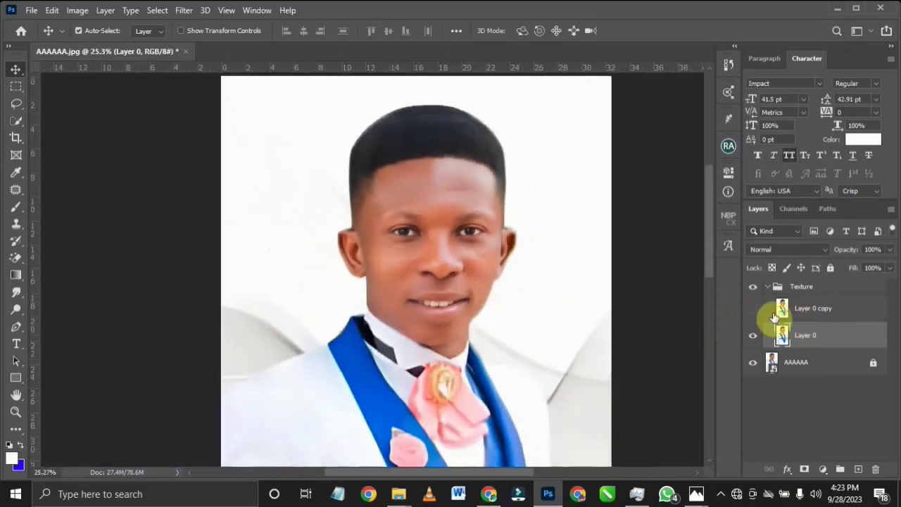
left_click(752, 309)
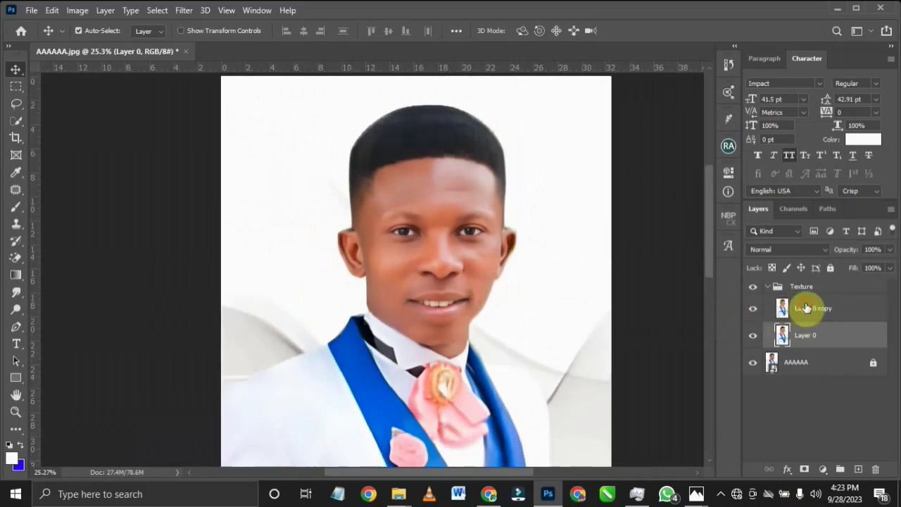
Step: Apply the Camera Raw Filter to Layer 0 copy with Texture +69 and Clarity +60
left_click(806, 309)
left_click(185, 11)
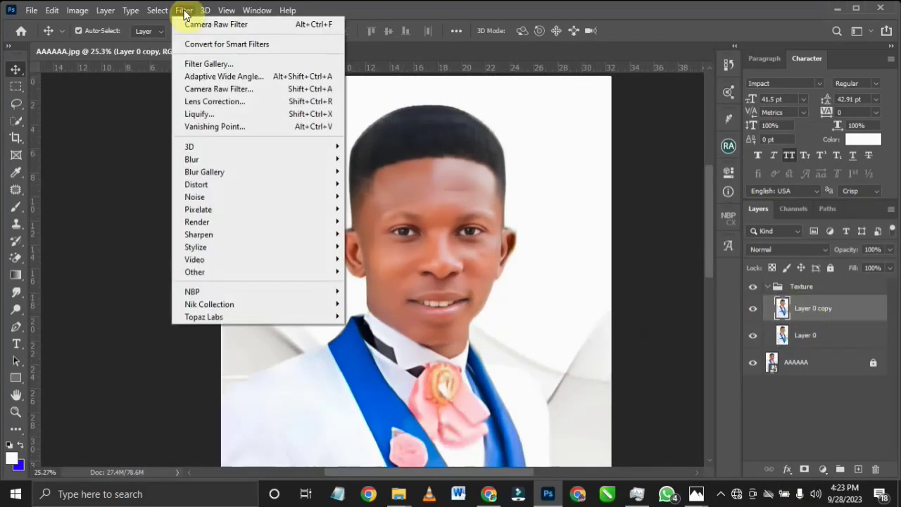
left_click(237, 89)
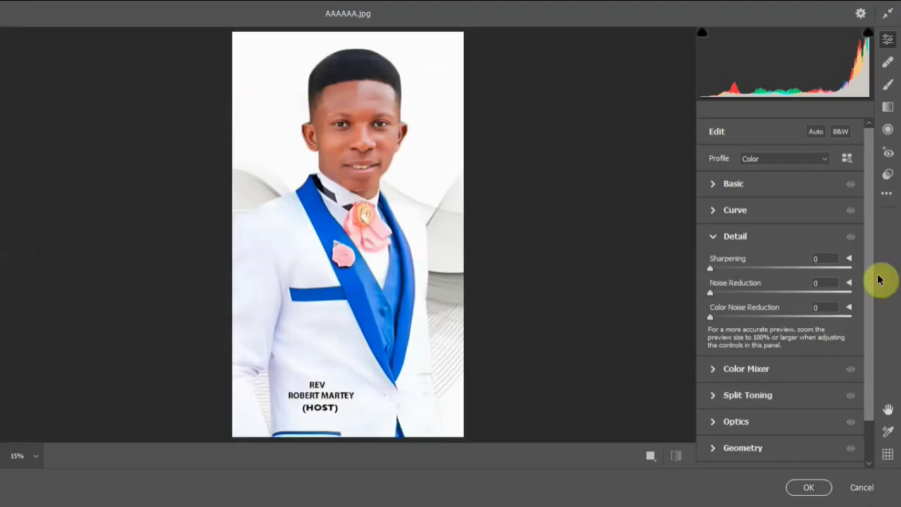
left_click(714, 239)
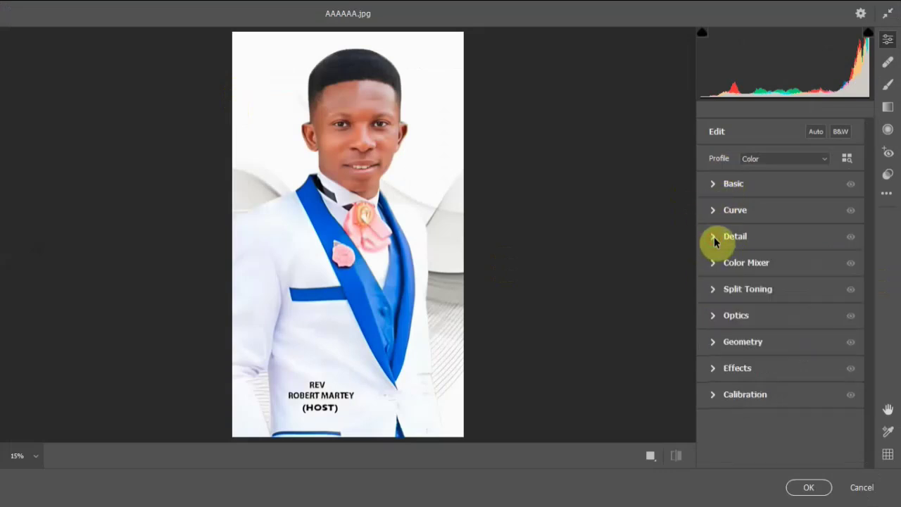
left_click(714, 184)
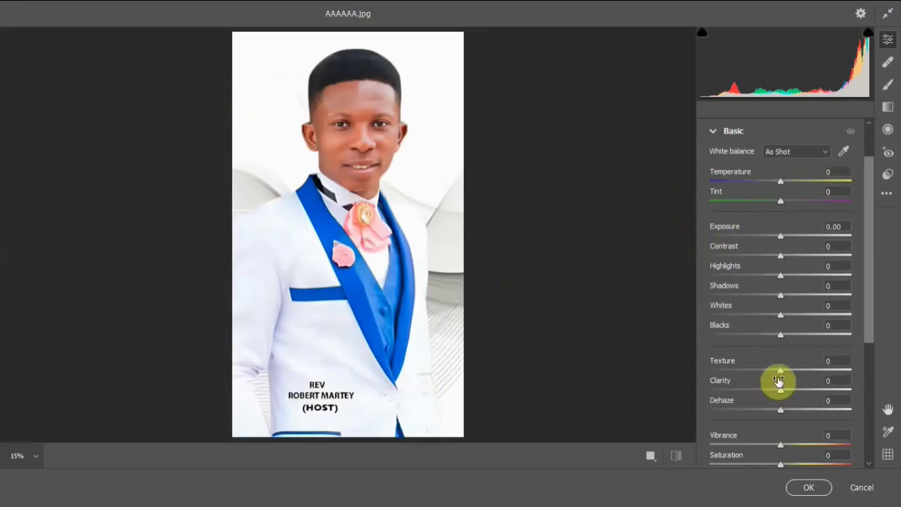
left_click_drag(781, 375, 824, 375)
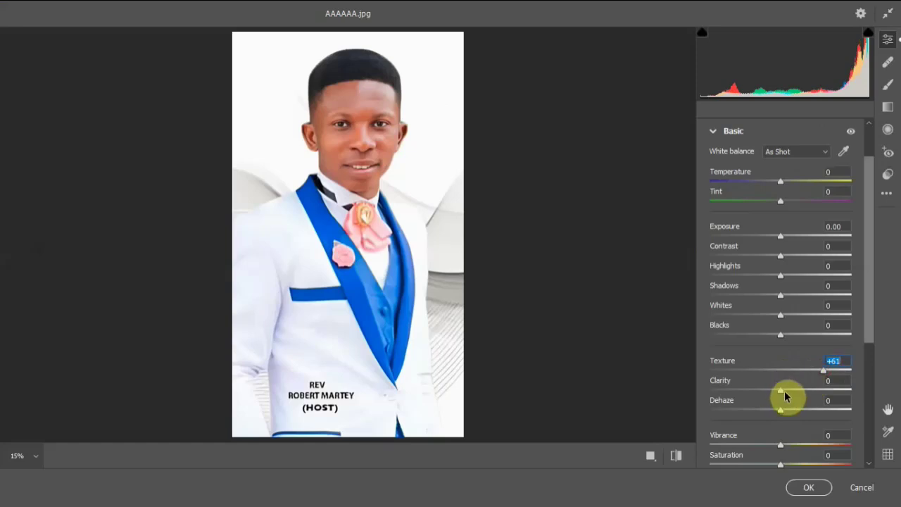
left_click_drag(783, 393, 827, 391)
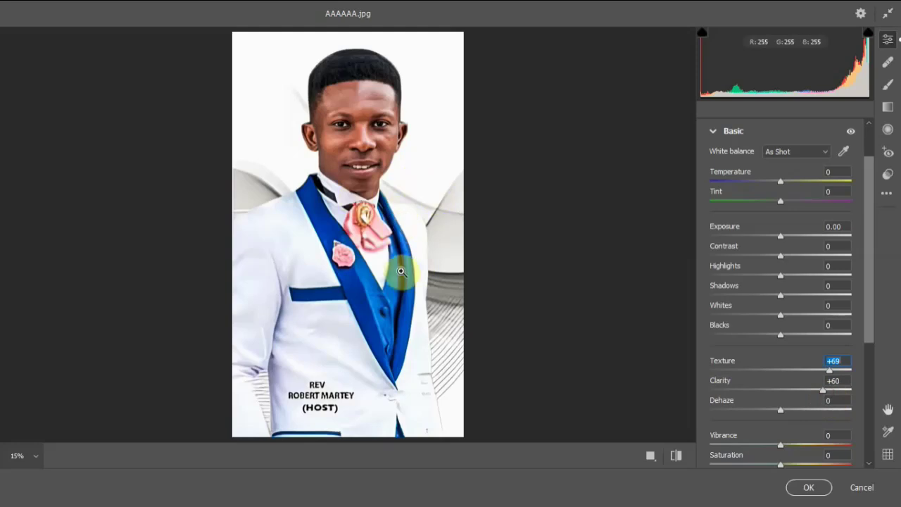
left_click(806, 486)
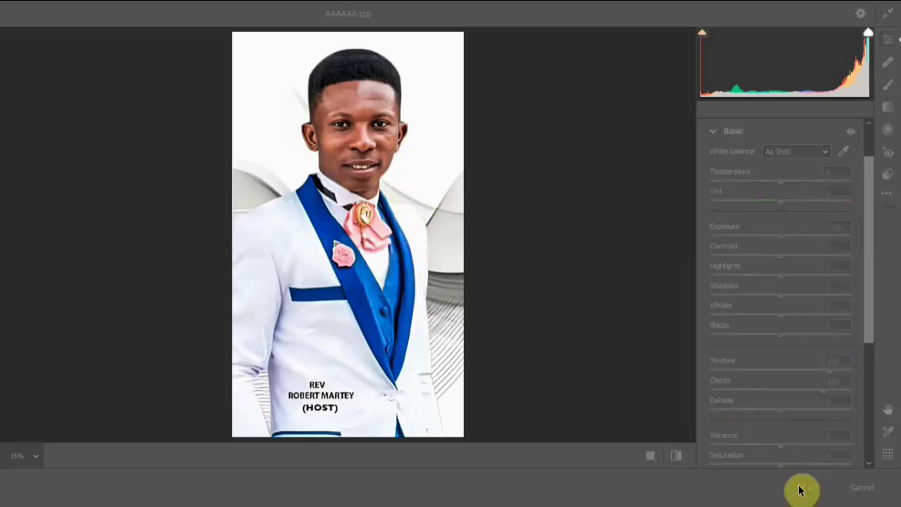
scroll(369, 255, "down", 4)
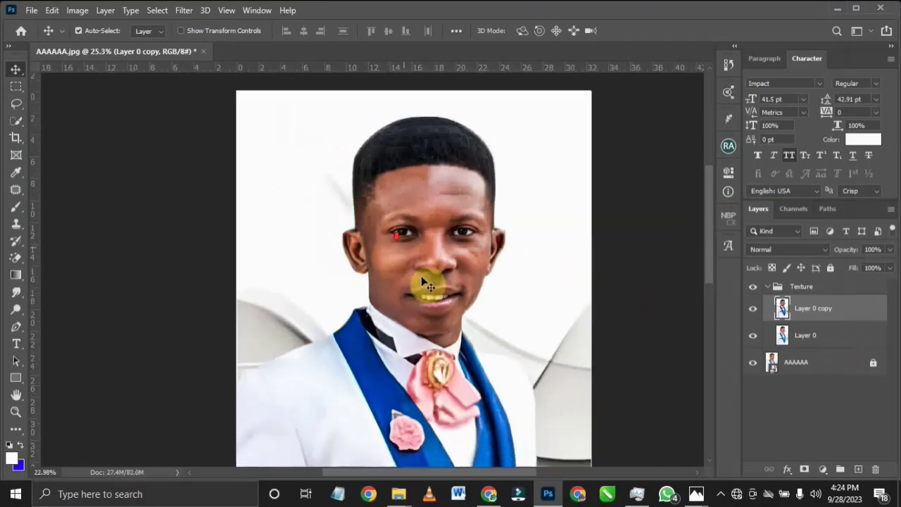
Step: Compare the portrait with and without the Texture group by toggling the group's visibility, leaving it shown
scroll(435, 340, "up", 2)
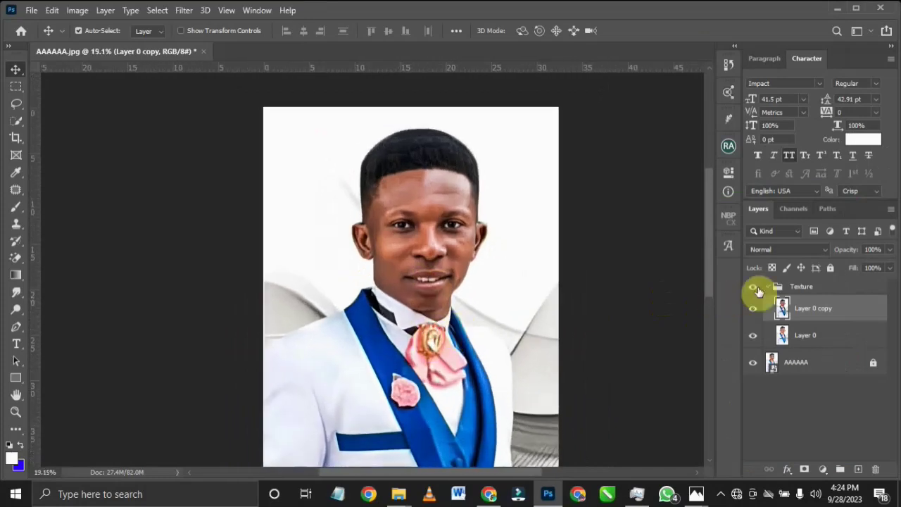
left_click(754, 289)
scroll(471, 255, "up", 5)
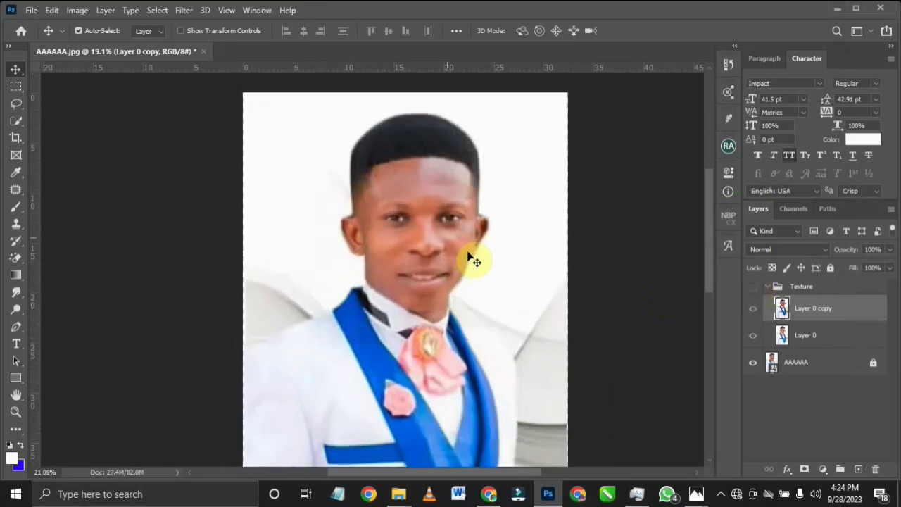
left_click(752, 288)
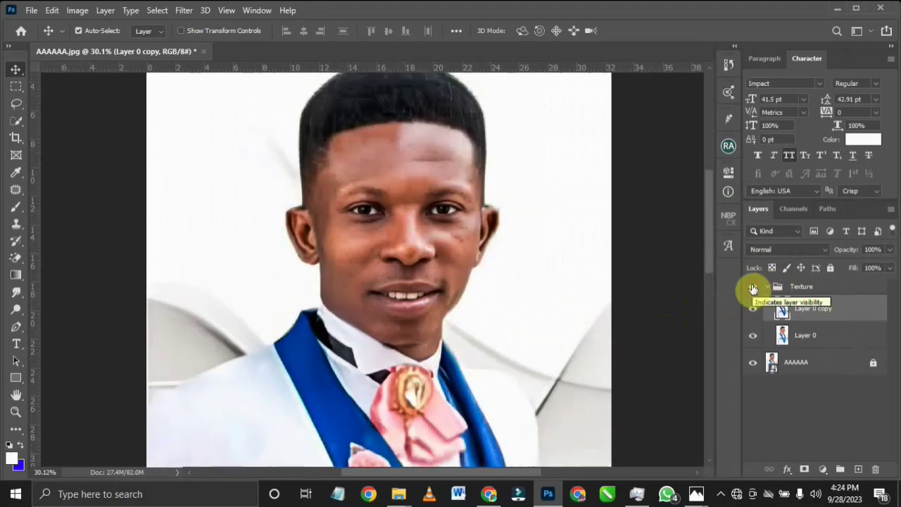
left_click(753, 288)
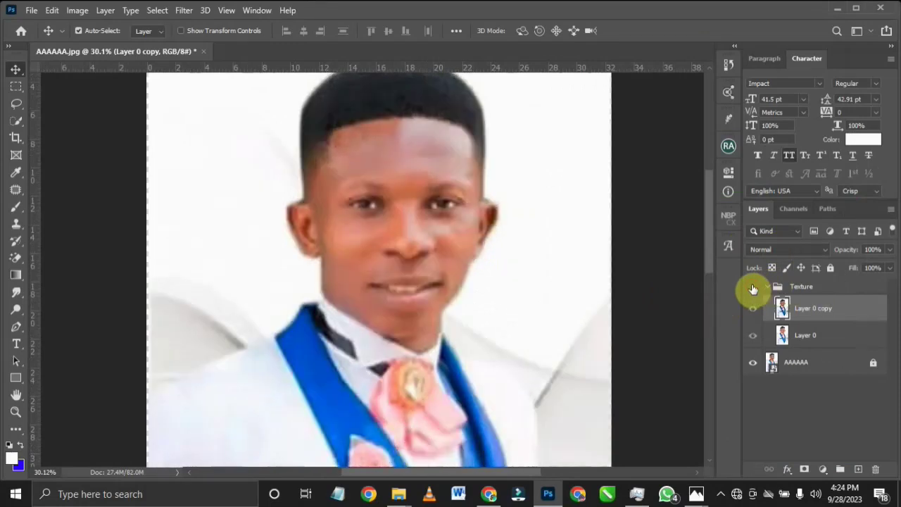
left_click(752, 288)
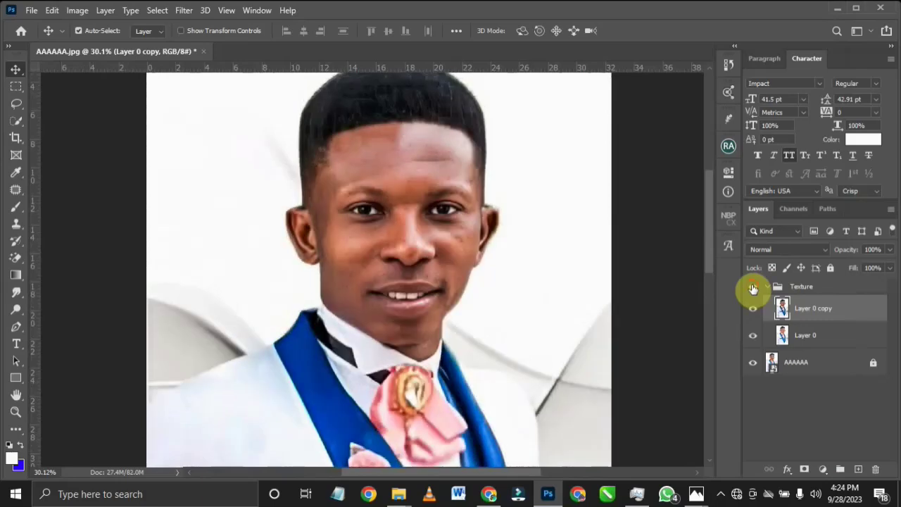
left_click(752, 288)
left_click(753, 288)
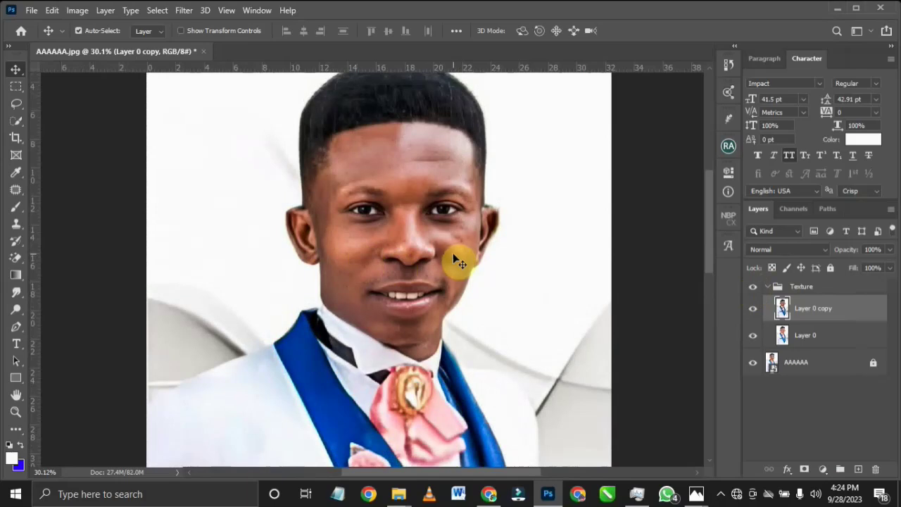
scroll(471, 237, "down", 2)
scroll(471, 240, "down", 1)
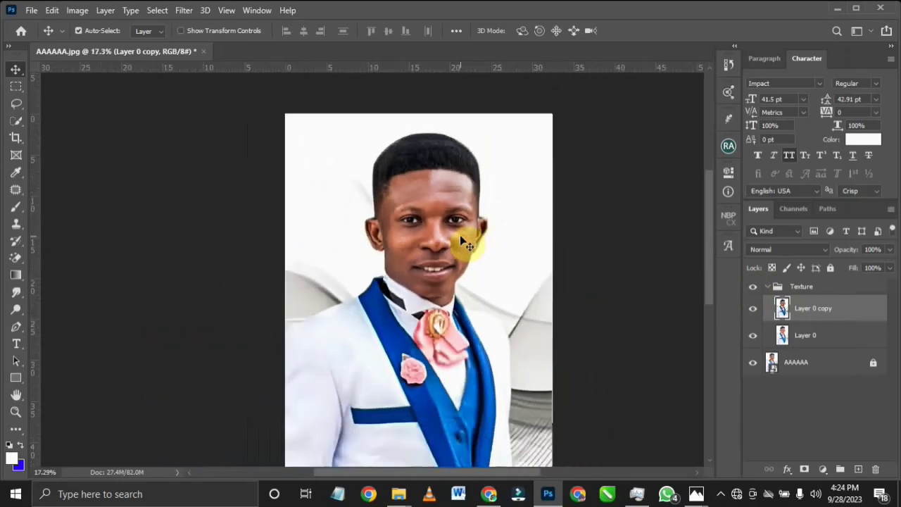
Step: Convert Layer 0 copy to monochrome with the Black & White adjustment using the Default preset
scroll(465, 238, "up", 3)
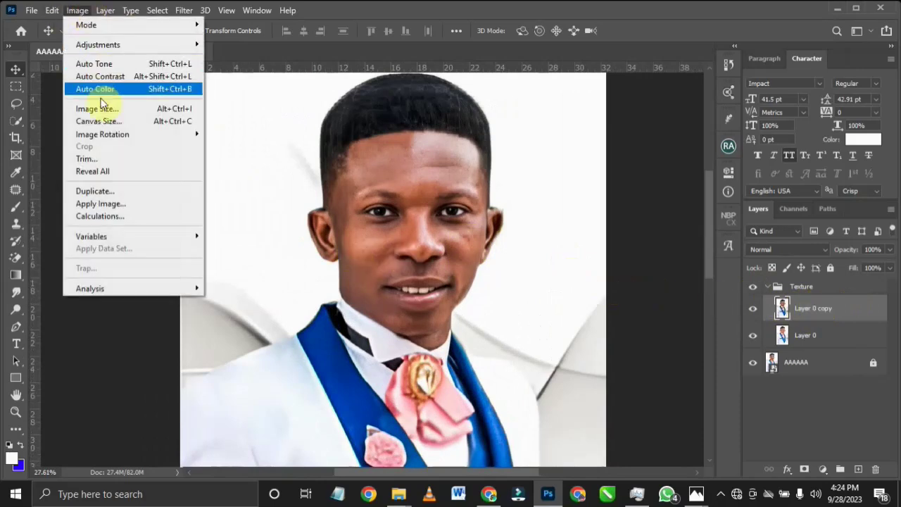
mouse_move(125, 50)
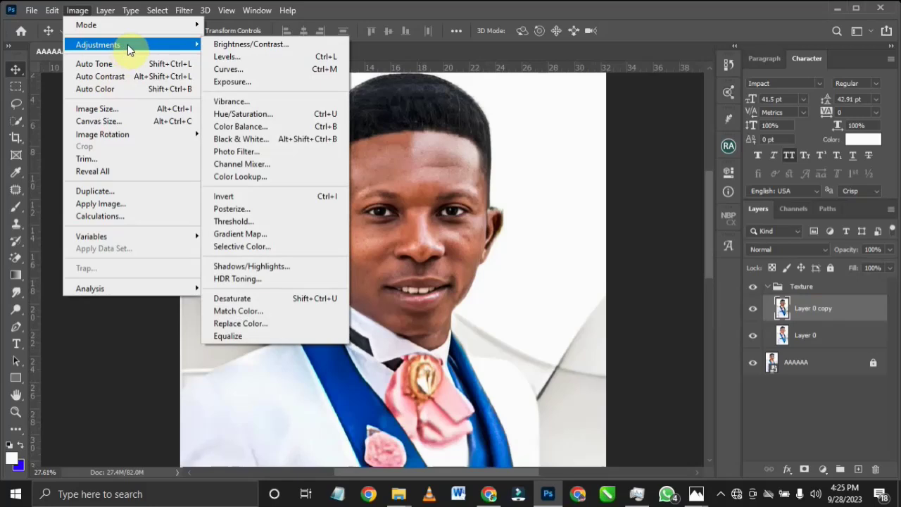
left_click(280, 141)
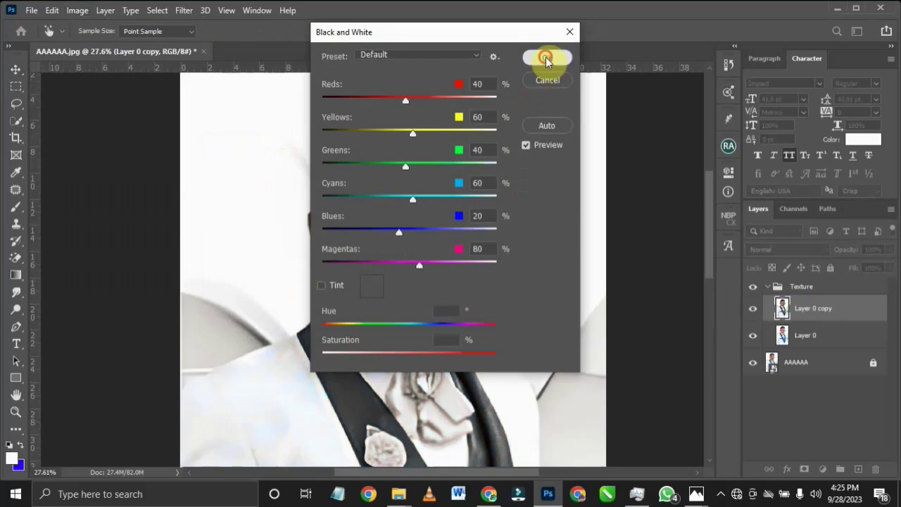
left_click(548, 59)
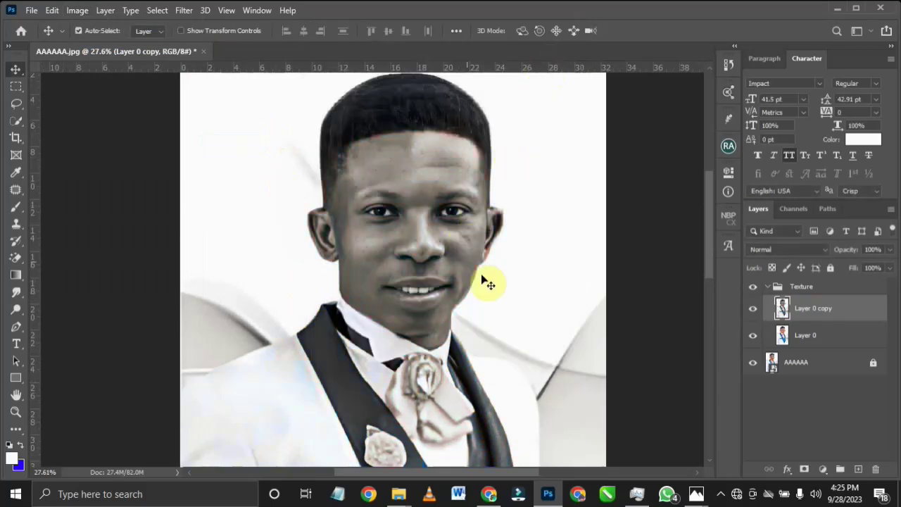
scroll(486, 274, "down", 1)
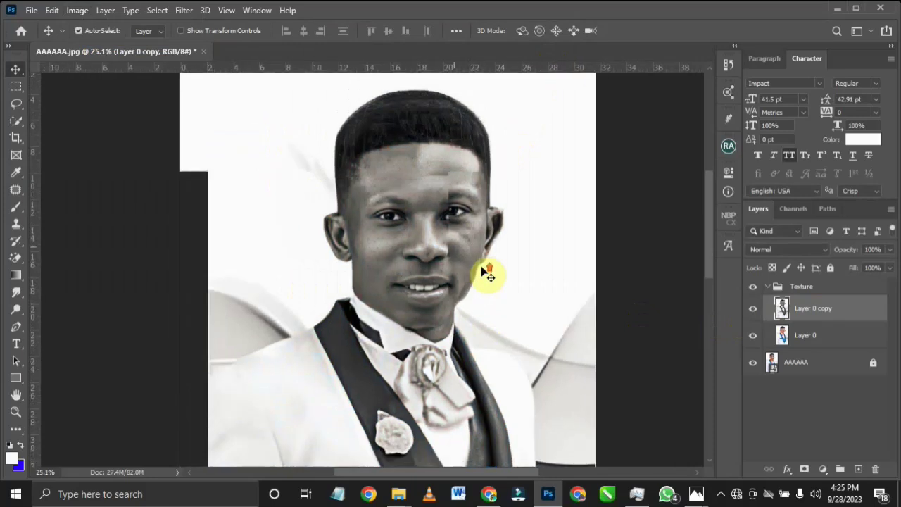
scroll(485, 273, "up", 2)
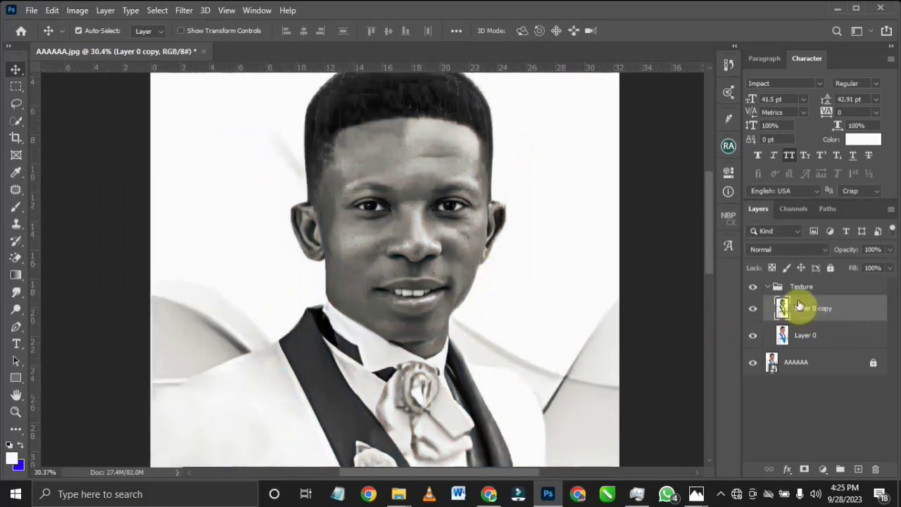
Step: Start the High Pass filter on Layer 0 copy, preview a radius of 138.8 pixels and reset it to 0.1
left_click(182, 12)
mouse_move(204, 274)
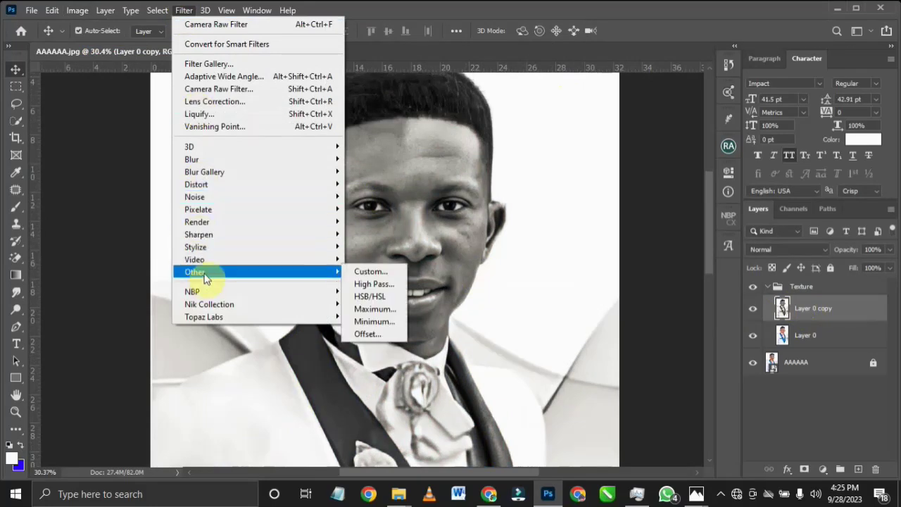
left_click(368, 283)
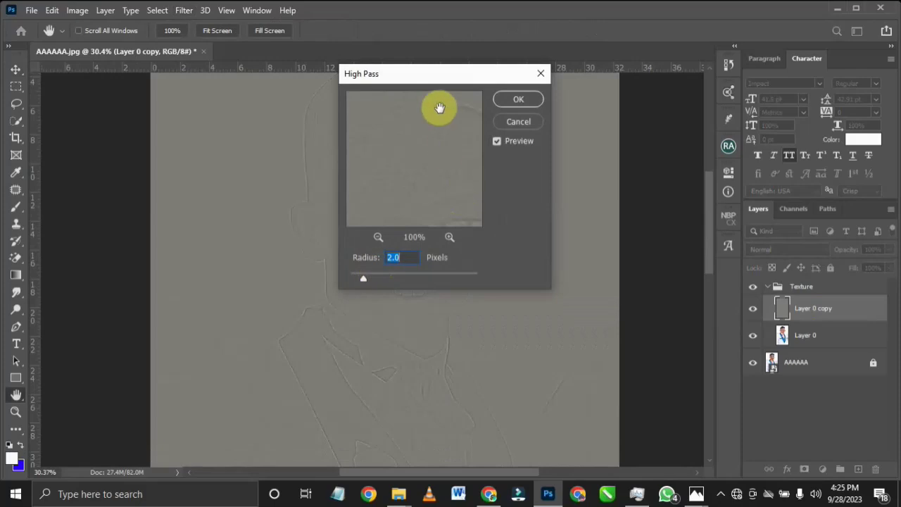
left_click_drag(444, 75, 649, 91)
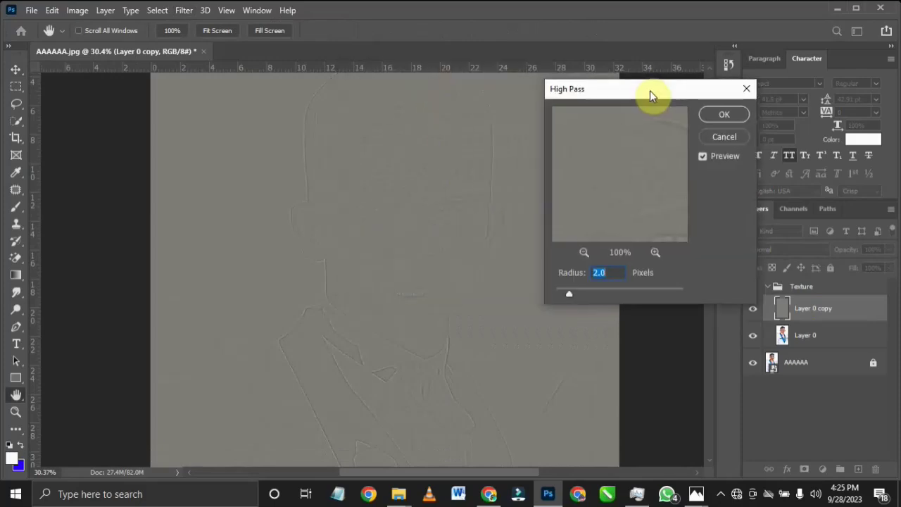
left_click_drag(569, 293, 550, 292)
left_click_drag(555, 294, 577, 294)
left_click_drag(631, 288, 645, 287)
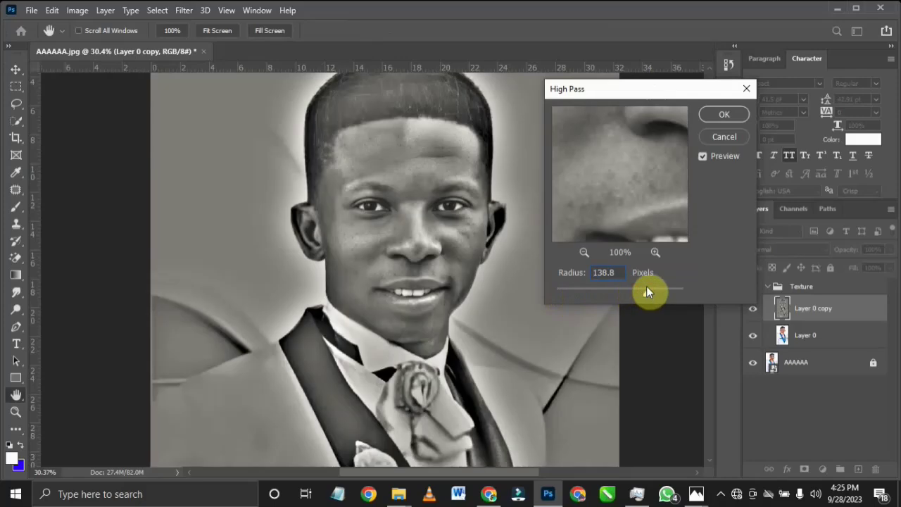
type("0.1")
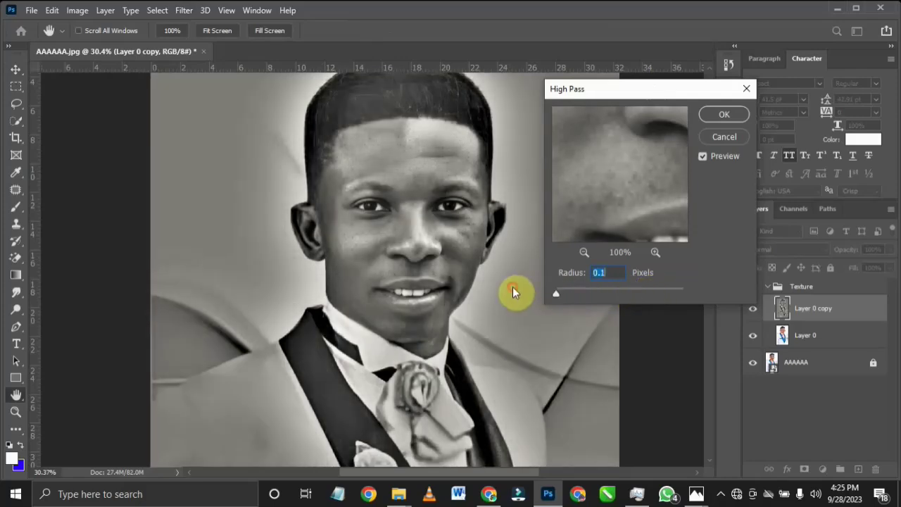
Step: Fine-tune the High Pass radius to 3.0 pixels and apply the filter to Layer 0 copy
left_click_drag(555, 295, 576, 294)
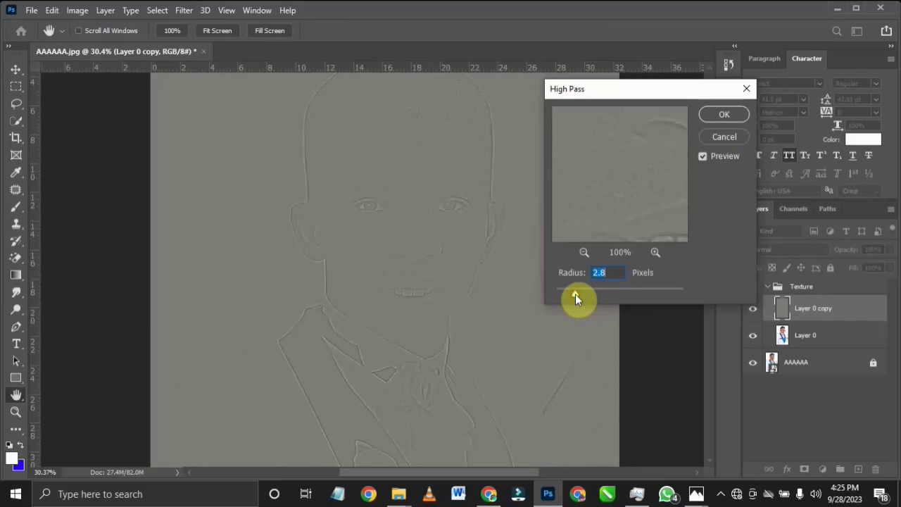
left_click_drag(575, 292, 572, 292)
left_click(576, 291)
left_click_drag(576, 291, 578, 290)
left_click(578, 294)
left_click(572, 294)
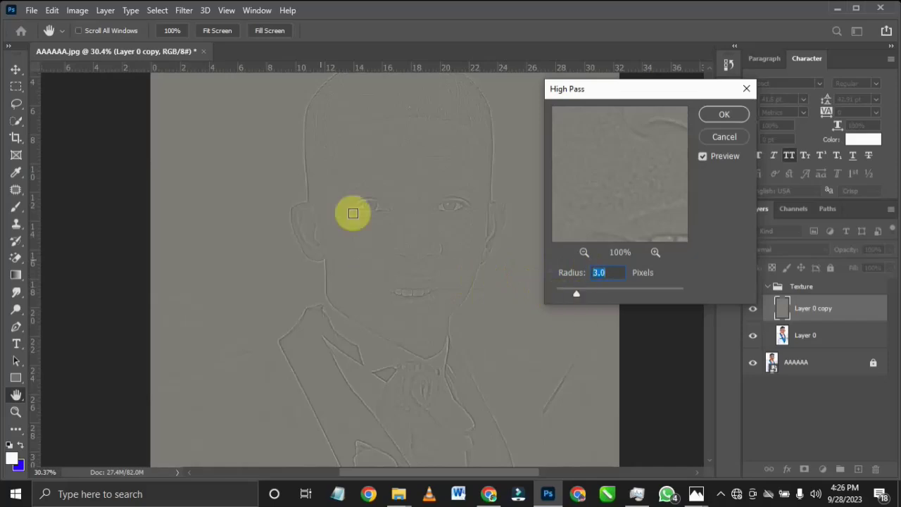
left_click(738, 114)
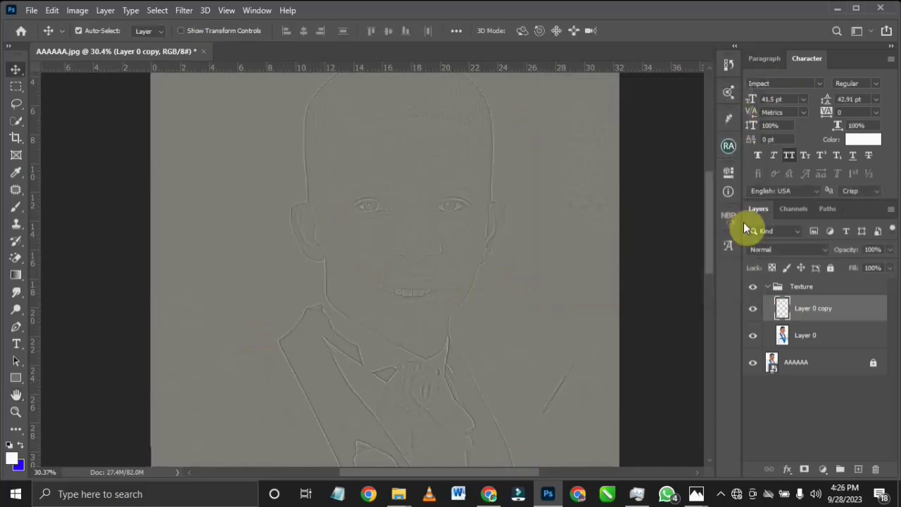
Step: Set the blend mode of Layer 0 copy to Linear Light and collapse the Texture group
left_click(781, 252)
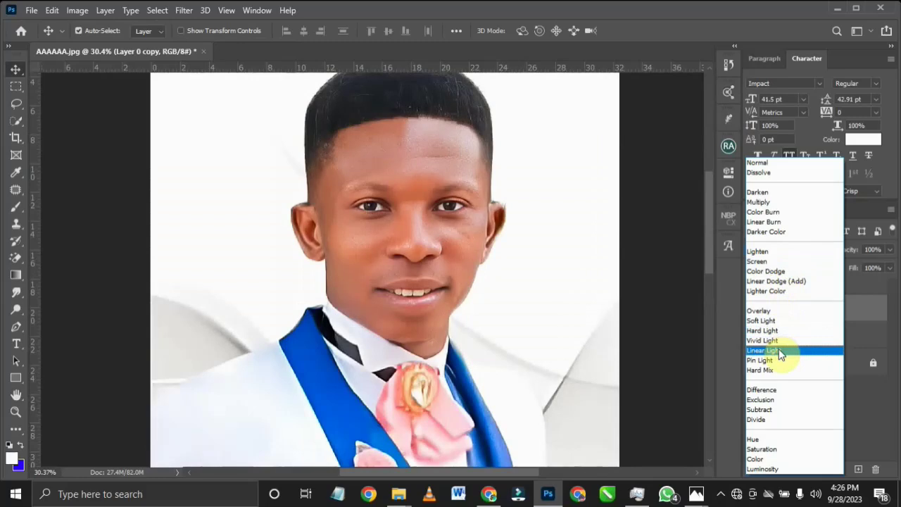
left_click(779, 350)
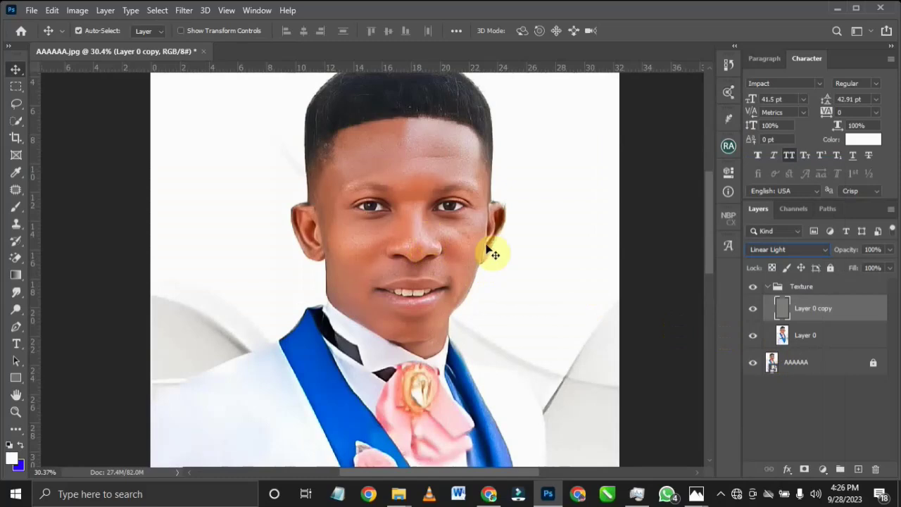
left_click(771, 288)
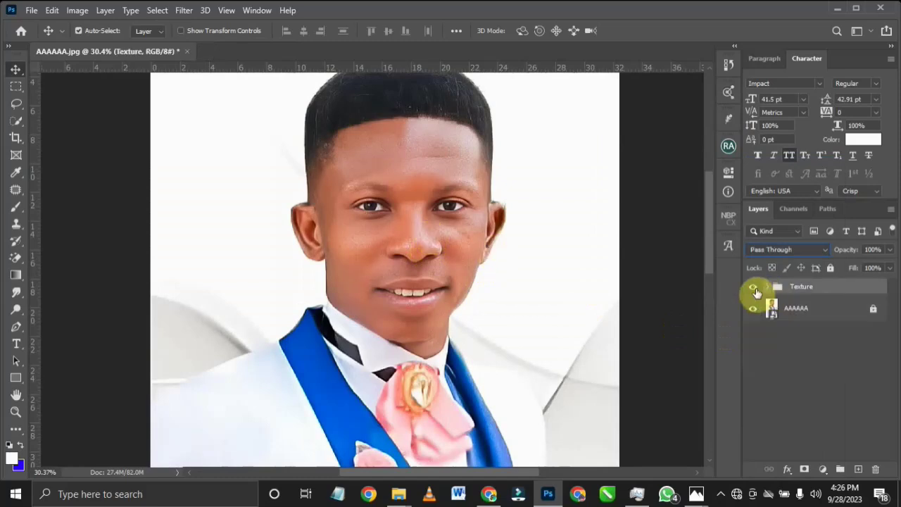
Step: Examine the skin texture and sharpness of the face up close and from farther away
scroll(412, 161, "up", 3)
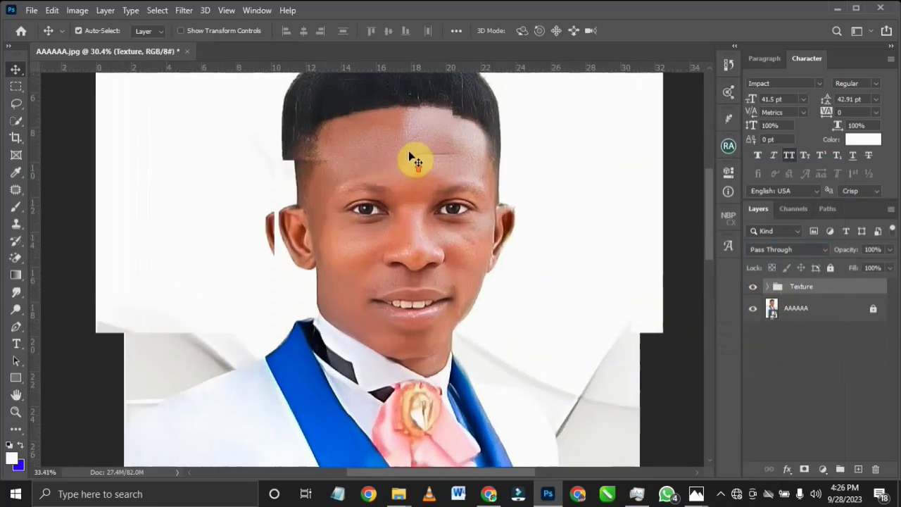
scroll(428, 256, "up", 1)
scroll(430, 257, "down", 3)
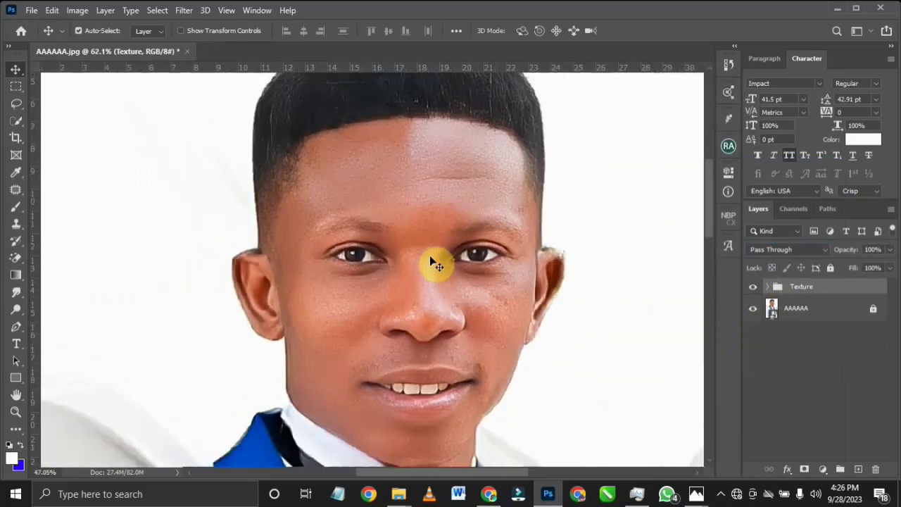
scroll(430, 261, "down", 2)
scroll(431, 267, "up", 3)
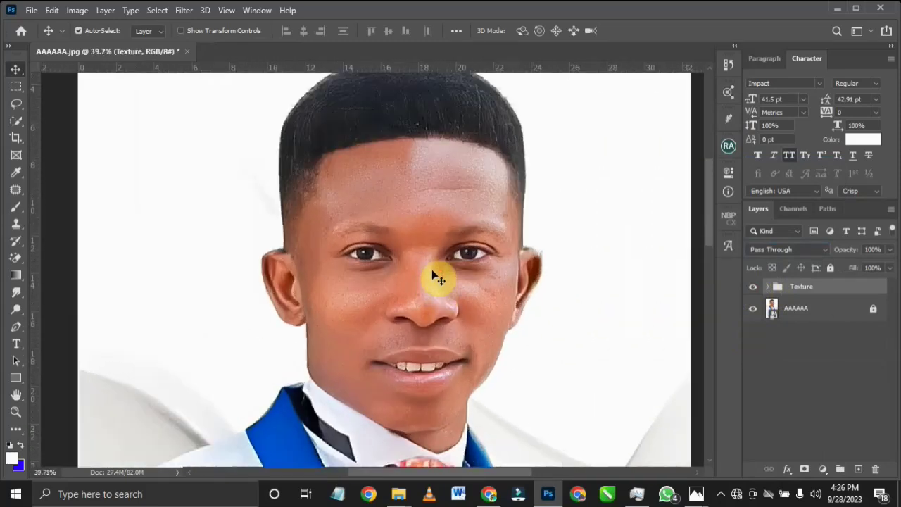
scroll(438, 277, "up", 2)
scroll(438, 278, "down", 4)
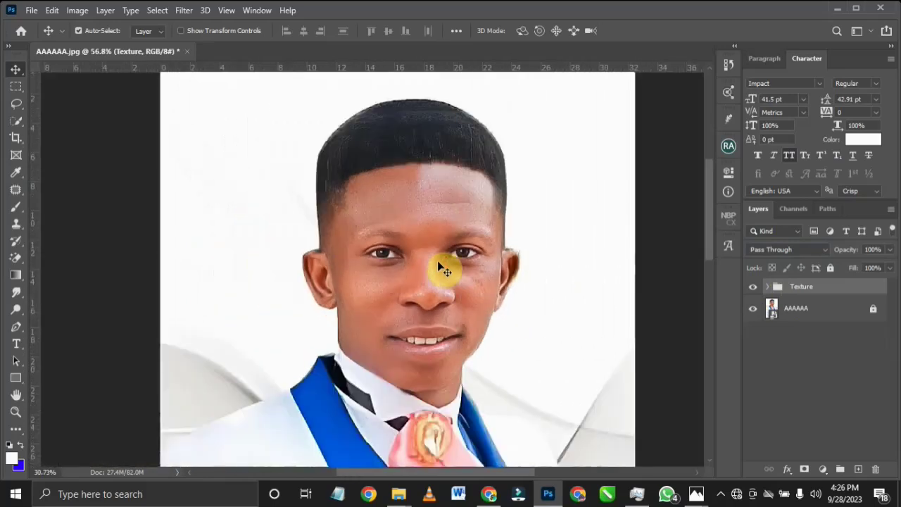
scroll(436, 278, "up", 3)
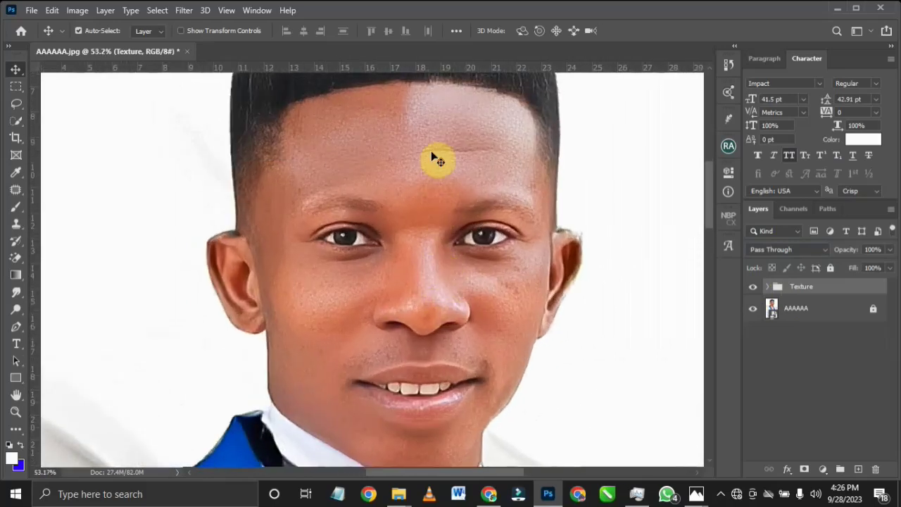
scroll(435, 169, "up", 8)
scroll(437, 169, "down", 7)
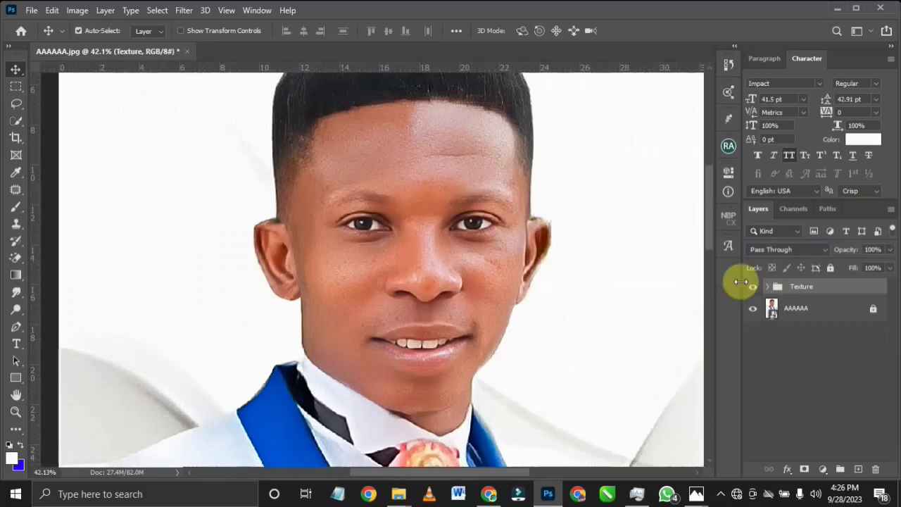
Step: Expand the Texture group, try Layer 0 copy at 96% and 85% opacity, and return it to 100%
left_click(769, 288)
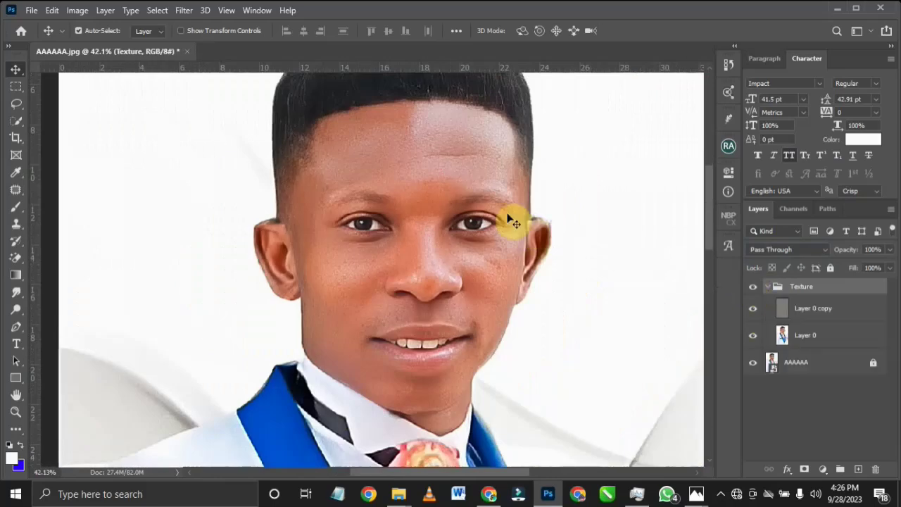
left_click(813, 309)
left_click(890, 250)
mouse_move(889, 264)
left_mouse_down()
mouse_move(804, 275)
mouse_move(886, 275)
left_mouse_up()
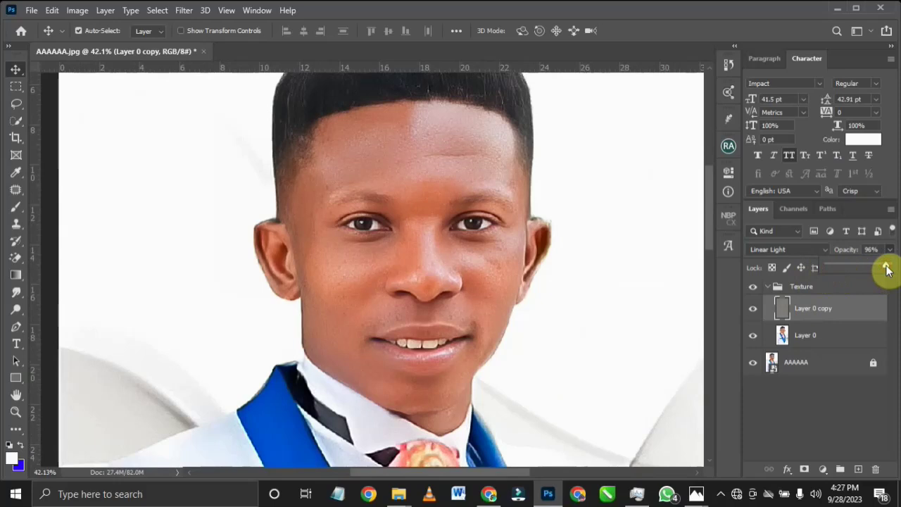
left_click_drag(886, 268, 881, 267)
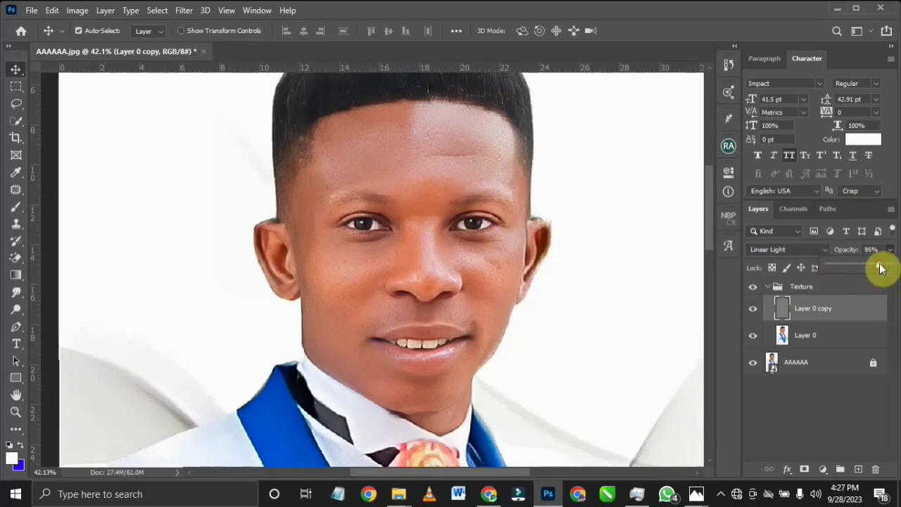
left_click_drag(881, 267, 898, 269)
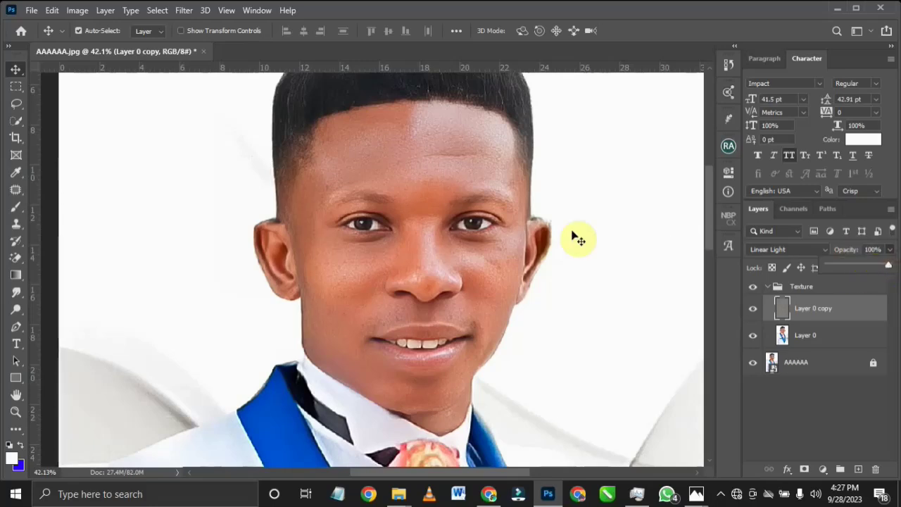
Step: Collapse the Texture group and toggle its visibility to compare the portrait with and without the retouching, up close and from farther away
left_click(767, 287)
left_click(753, 287)
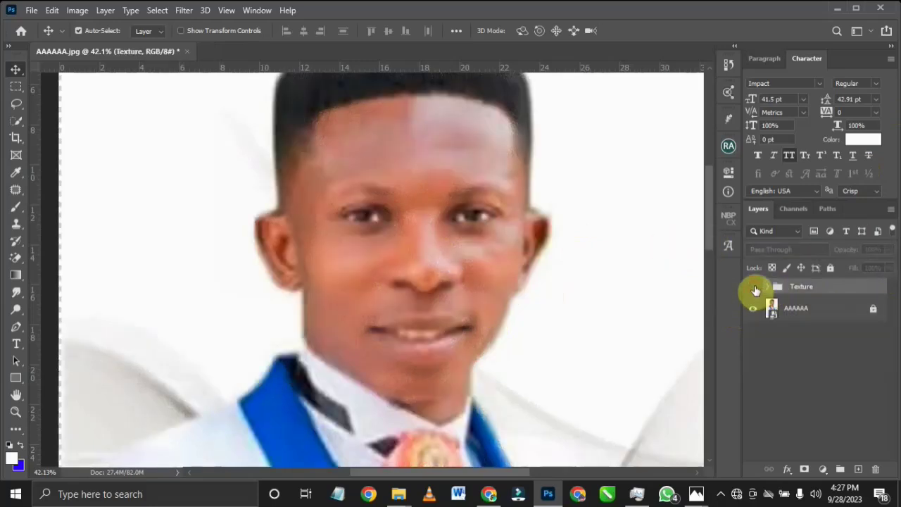
left_click(754, 287)
left_click(754, 289)
left_click(754, 288)
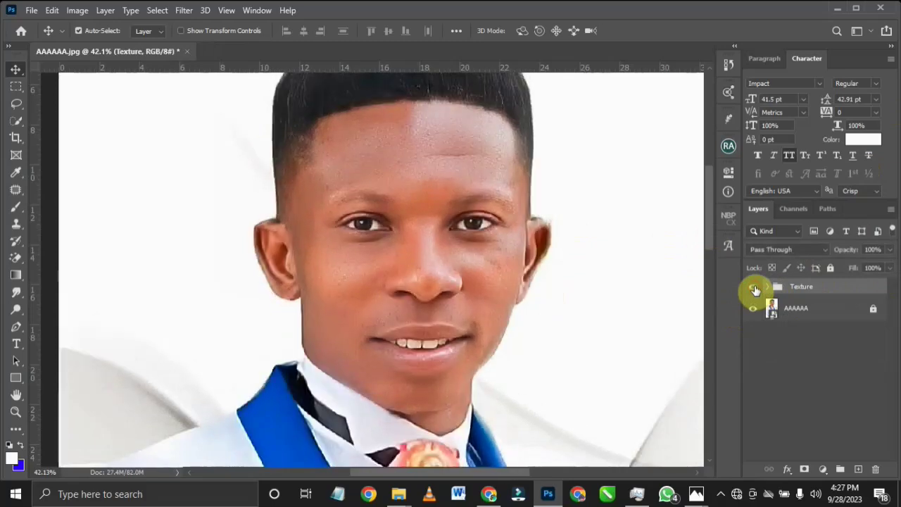
left_click(754, 289)
left_click(754, 288)
scroll(548, 258, "down", 4)
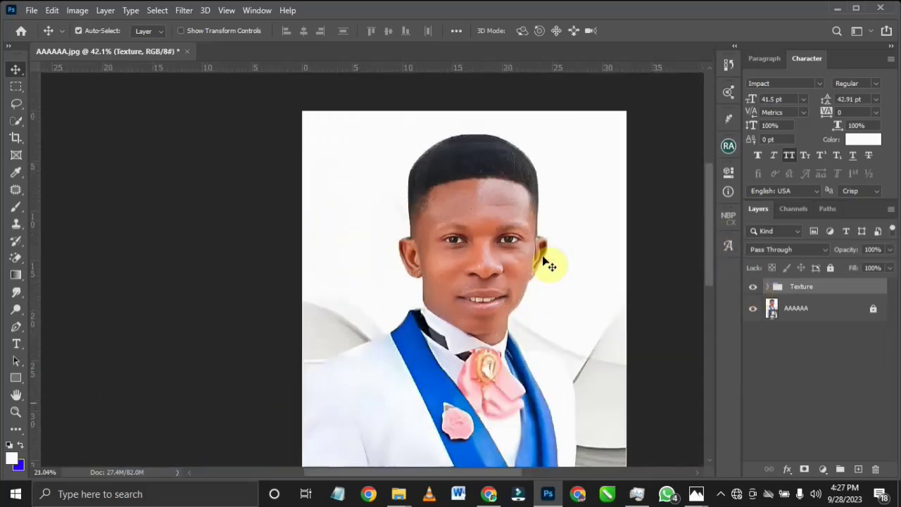
scroll(533, 205, "up", 3)
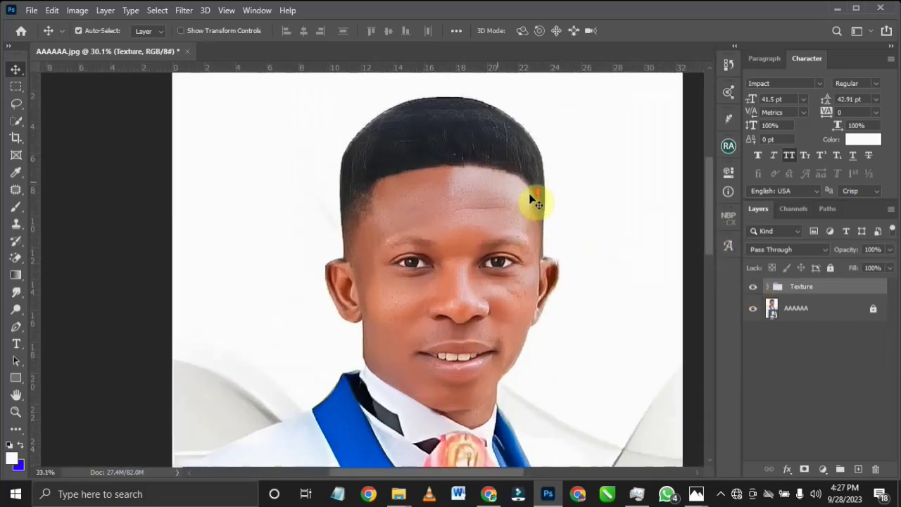
scroll(535, 203, "up", 2)
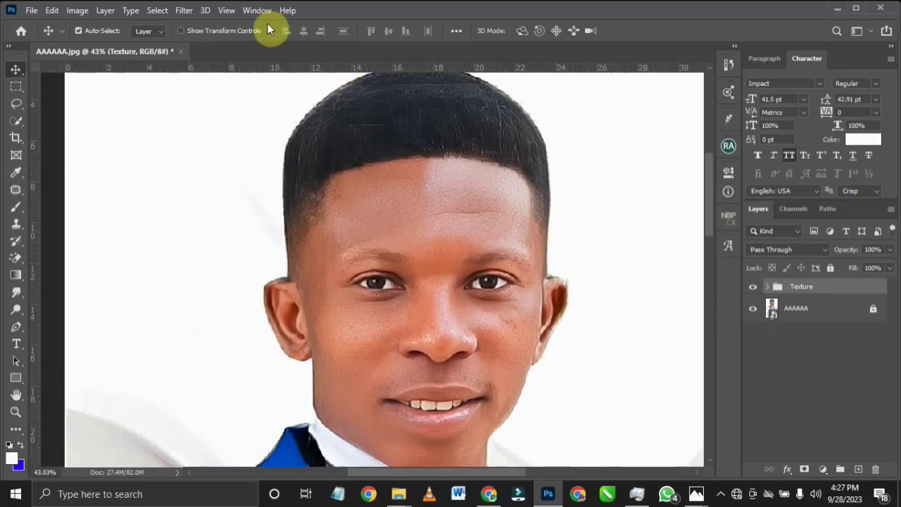
left_click(183, 10)
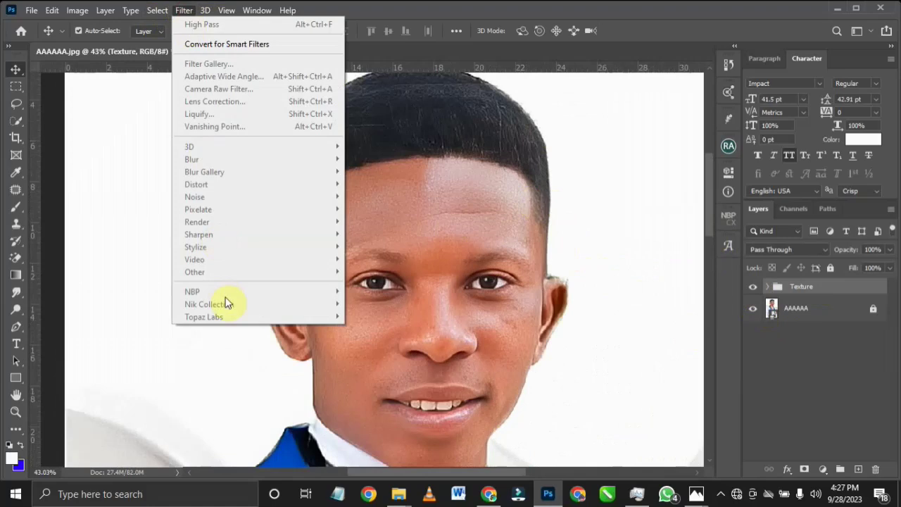
left_click(816, 308)
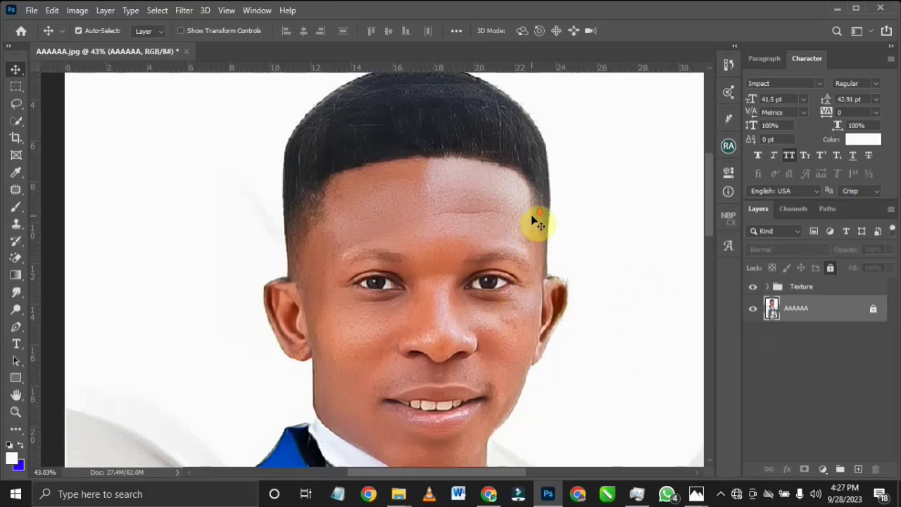
scroll(532, 213, "down", 2)
scroll(532, 213, "down", 1)
scroll(521, 268, "up", 3)
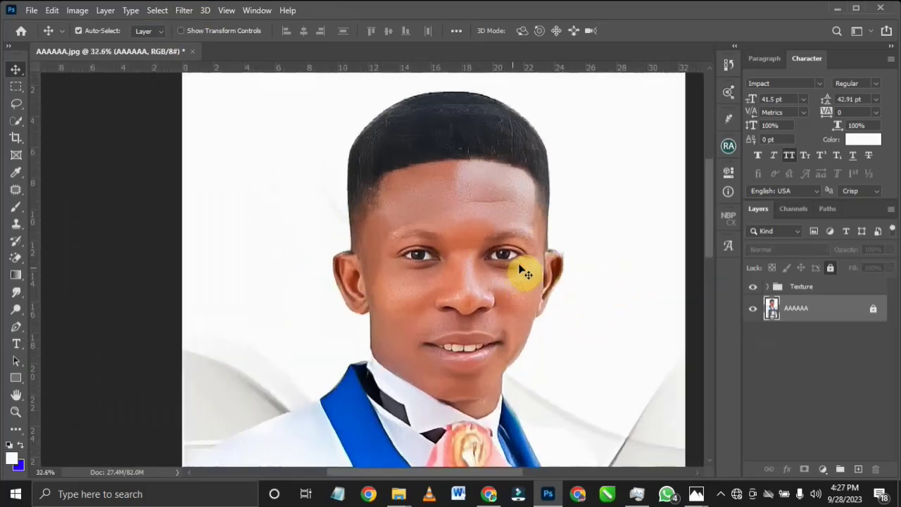
scroll(525, 272, "down", 3)
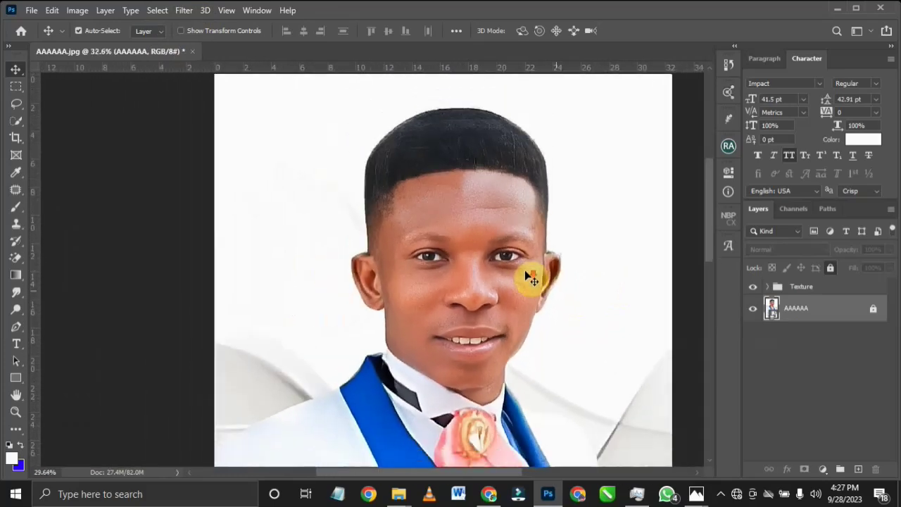
scroll(531, 296, "up", 2)
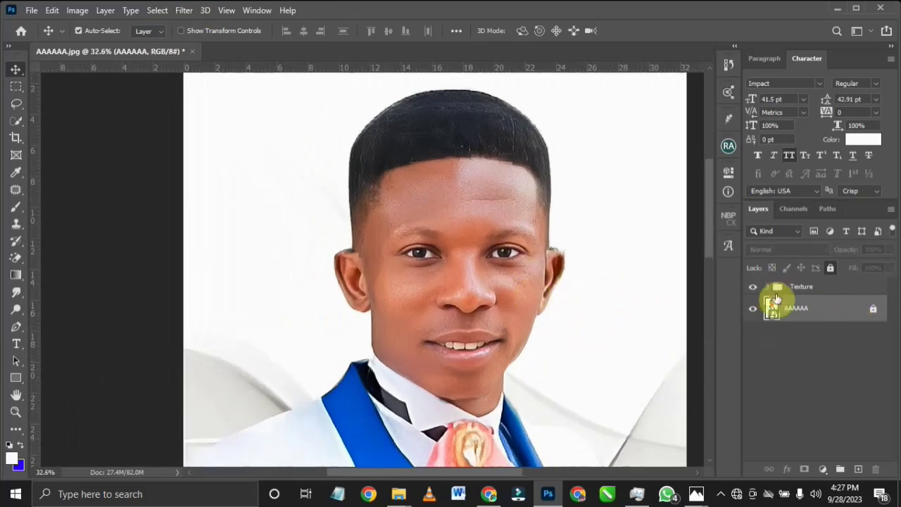
Step: Merge the Texture group into a single layer
left_click(813, 291)
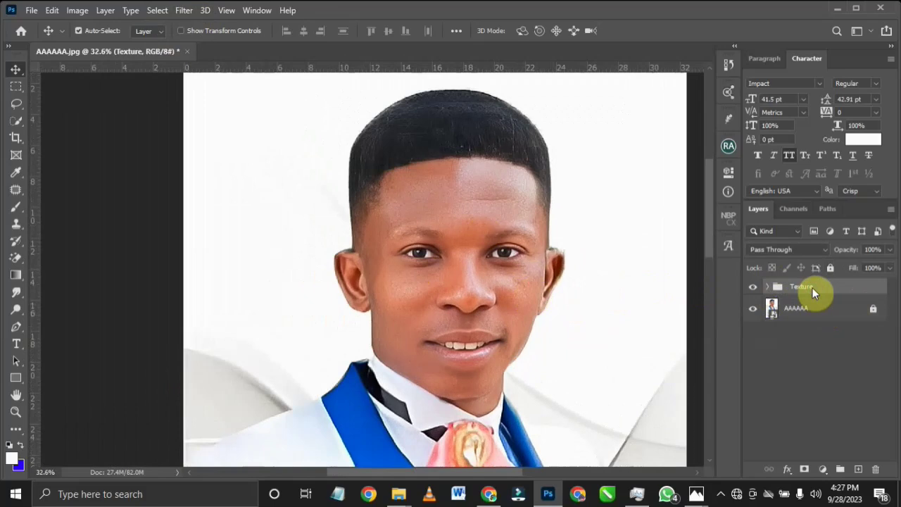
right_click(812, 288)
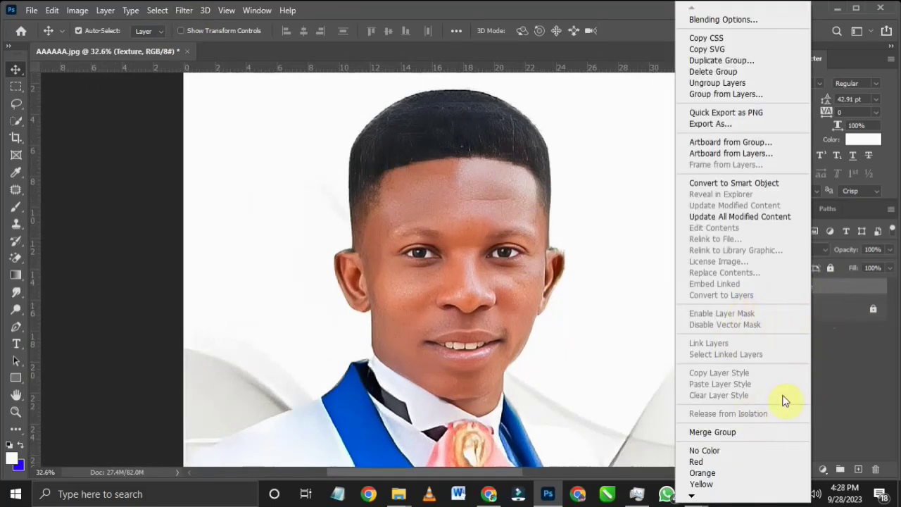
left_click(725, 431)
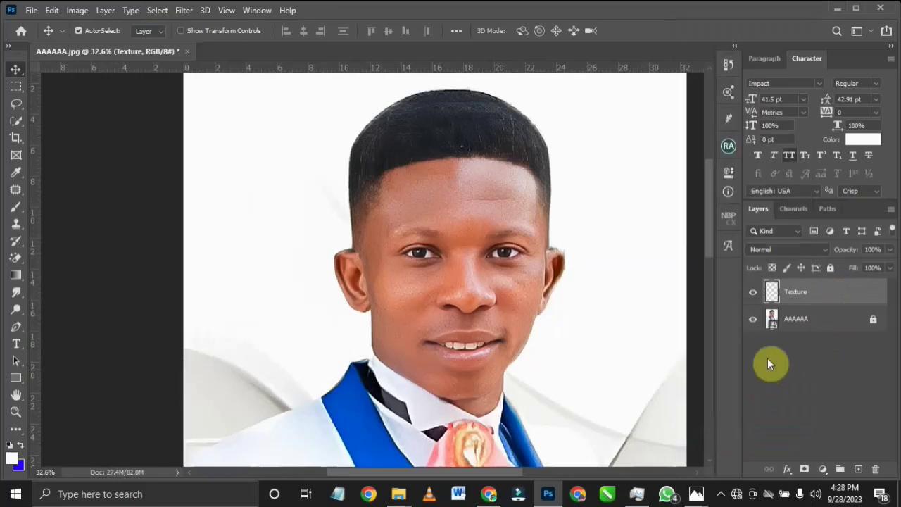
Step: Convert the merged Texture layer to a smart object and duplicate it
right_click(798, 292)
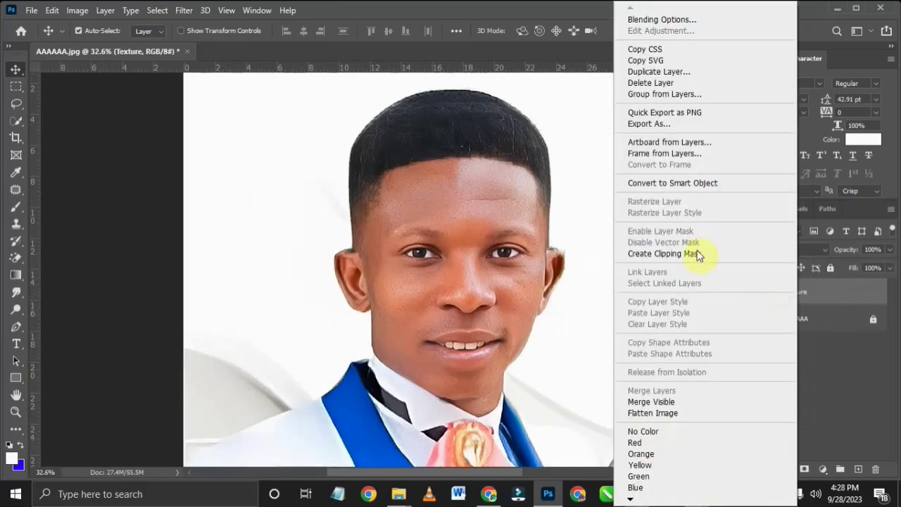
left_click(673, 182)
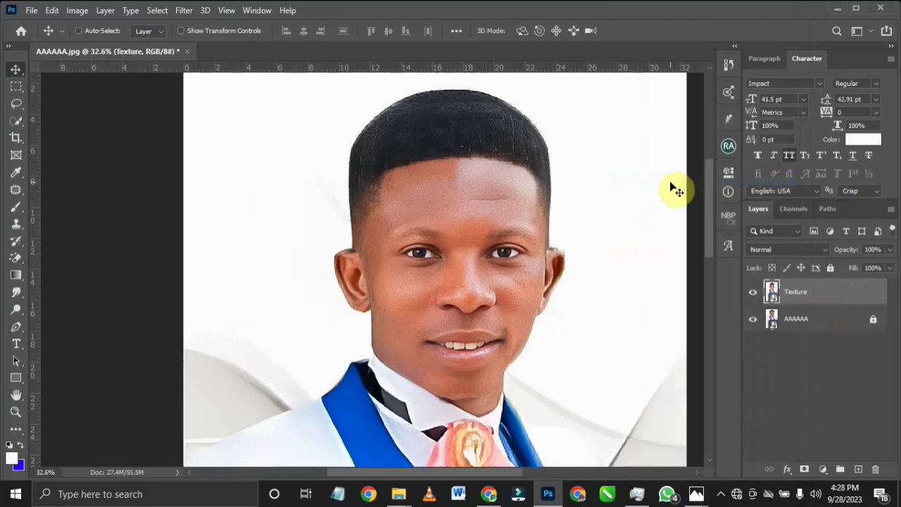
key("ctrl+j")
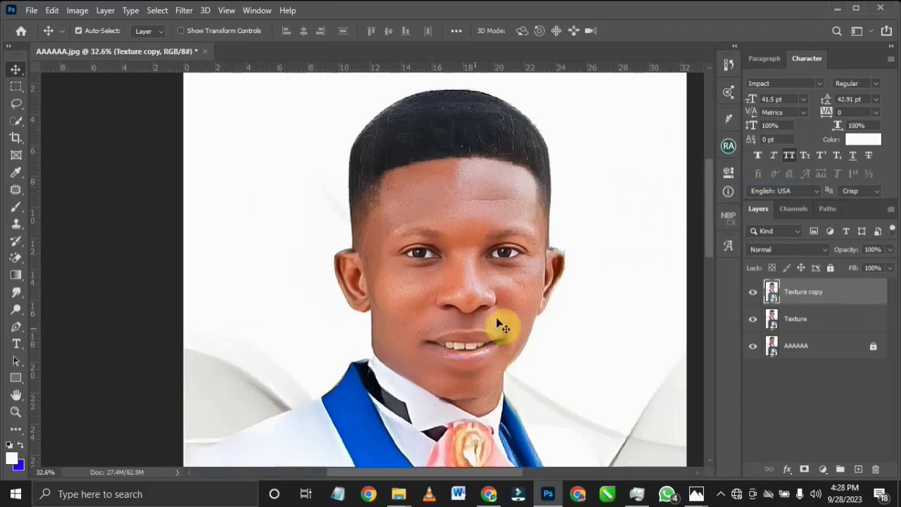
Step: Inspect the face at several magnifications and hide the Texture and AAAAAA layers, leaving only Texture copy visible
scroll(507, 296, "down", 3)
scroll(504, 314, "up", 1)
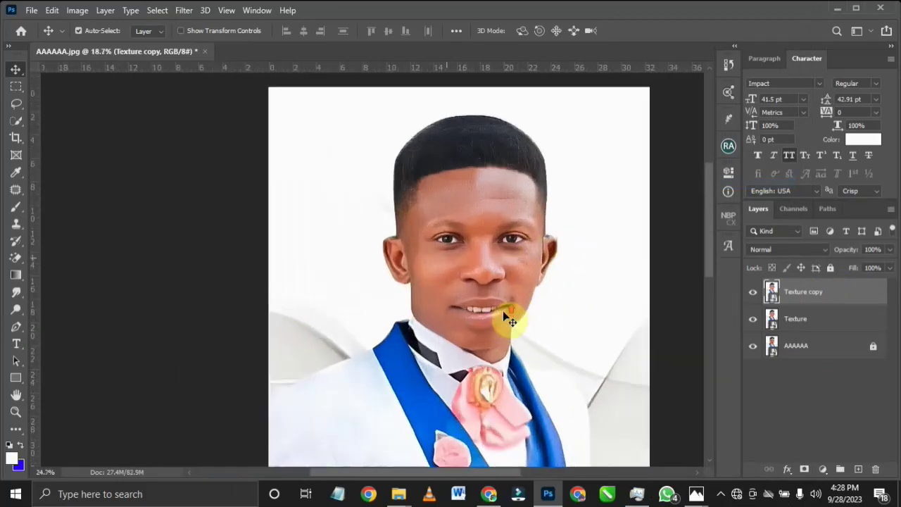
scroll(503, 313, "up", 4)
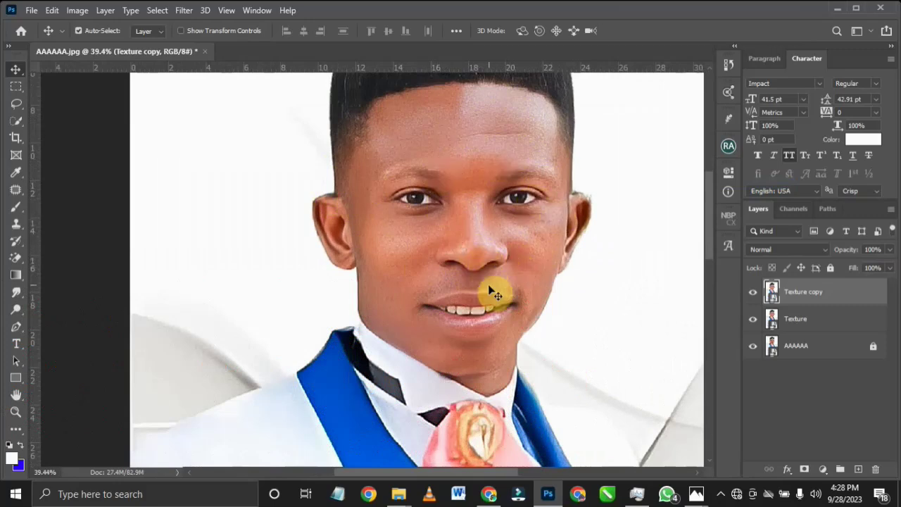
scroll(472, 289, "down", 1)
scroll(471, 289, "down", 2)
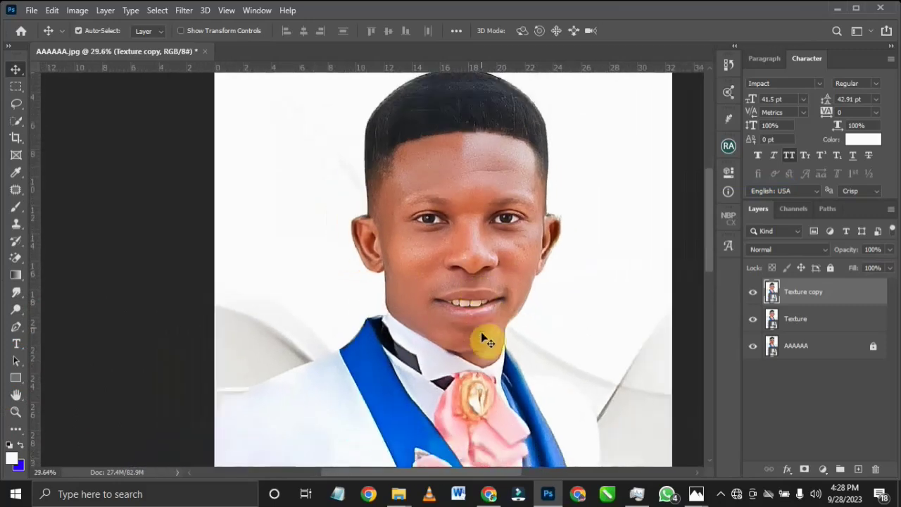
scroll(477, 331, "up", 1)
scroll(479, 317, "up", 1)
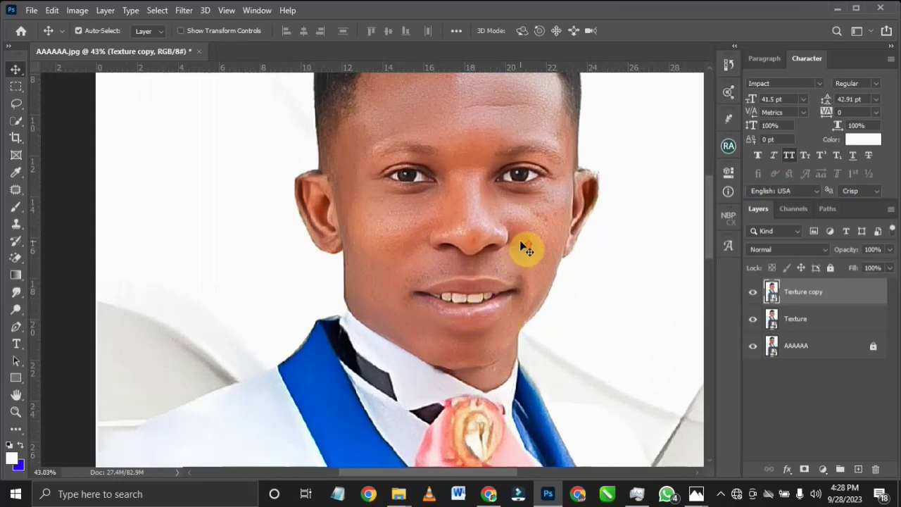
scroll(524, 243, "up", 1)
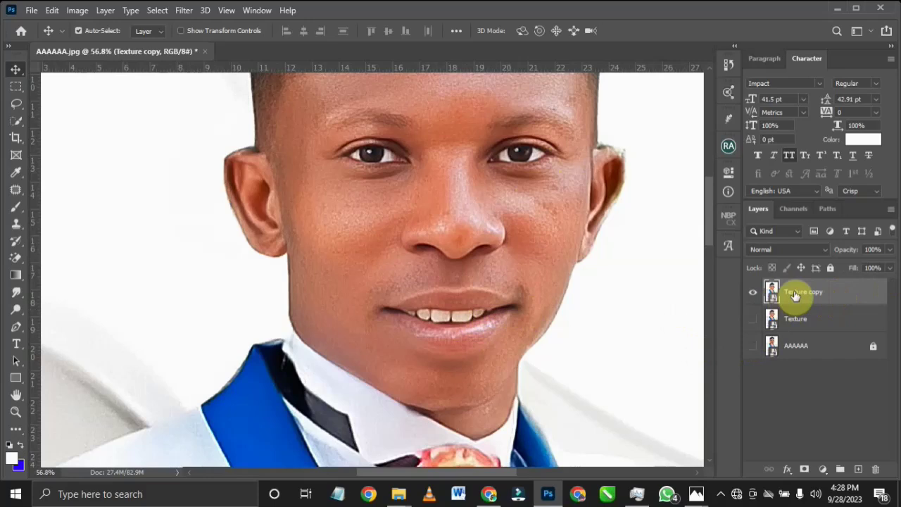
Step: Add a Black & White adjustment layer with the Default preset above Texture copy
left_click(824, 468)
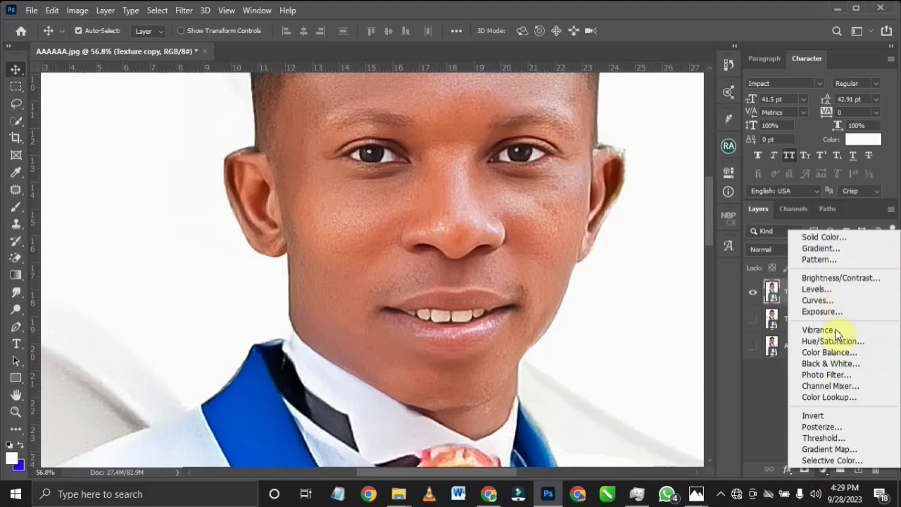
left_click(836, 366)
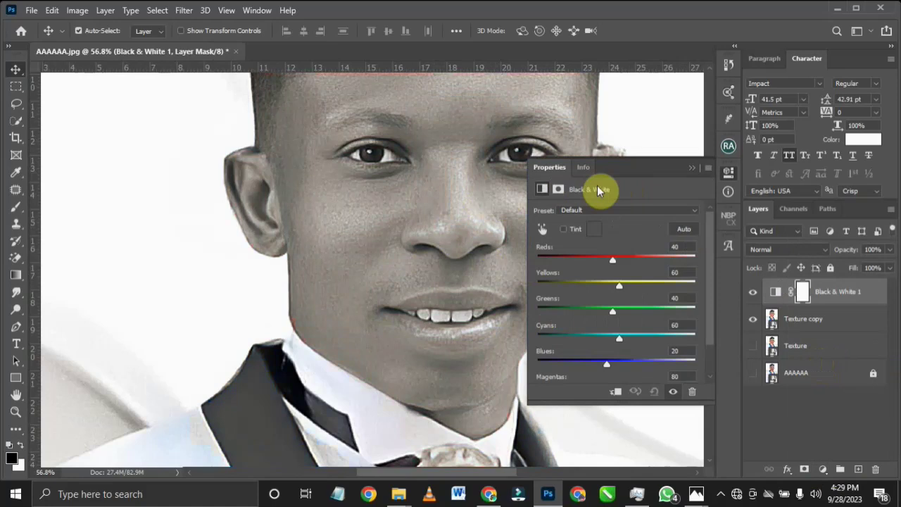
left_click(694, 170)
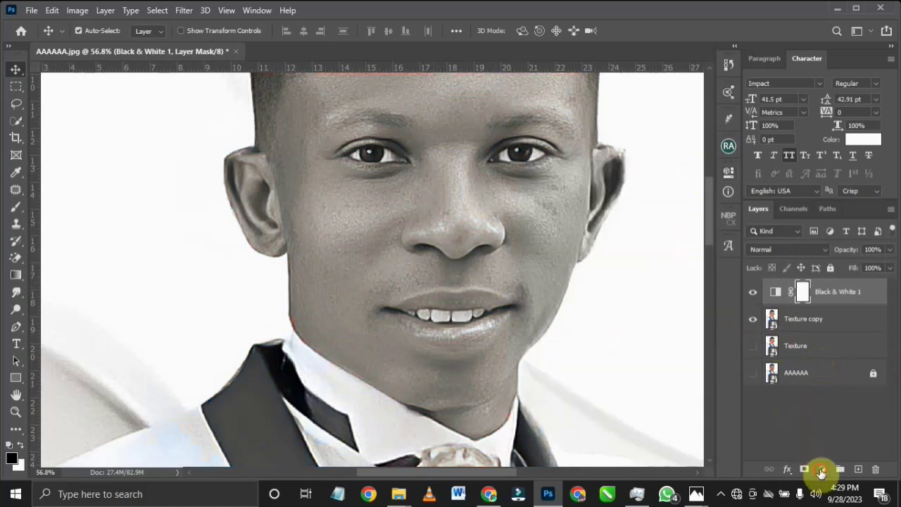
Step: Add a Photo Filter adjustment layer above Black & White 1, using Cooling Filter (82) at 12% density
left_click(821, 468)
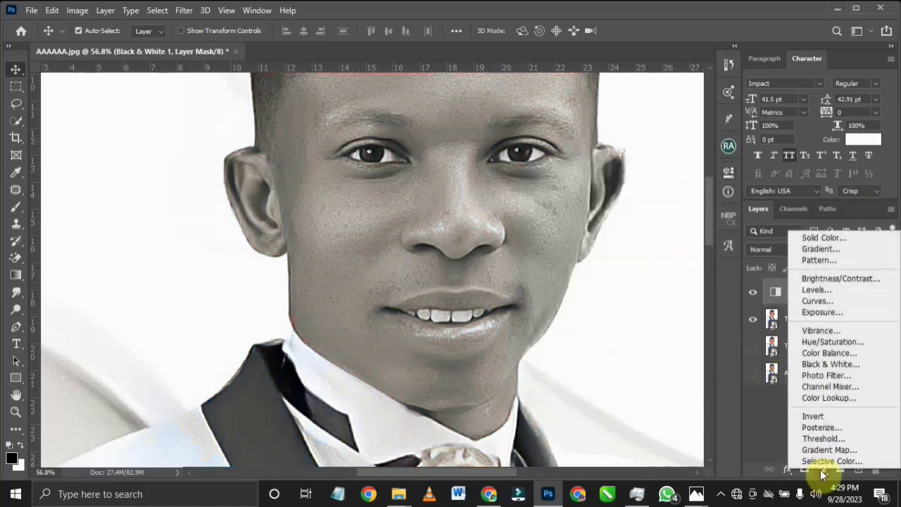
left_click(848, 377)
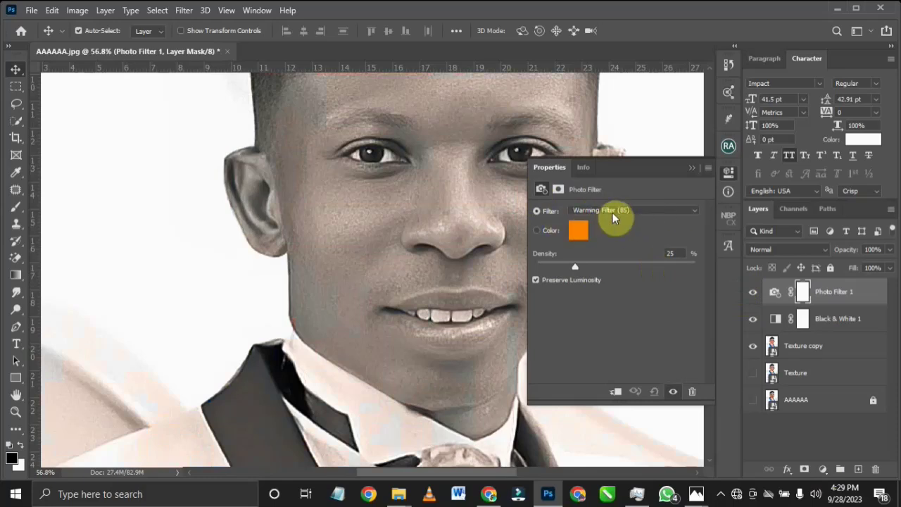
left_click(665, 209)
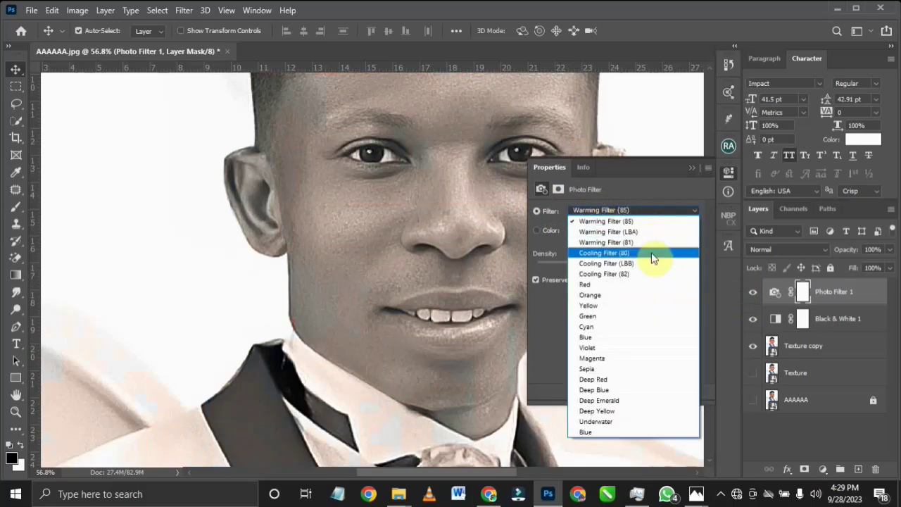
left_click(620, 274)
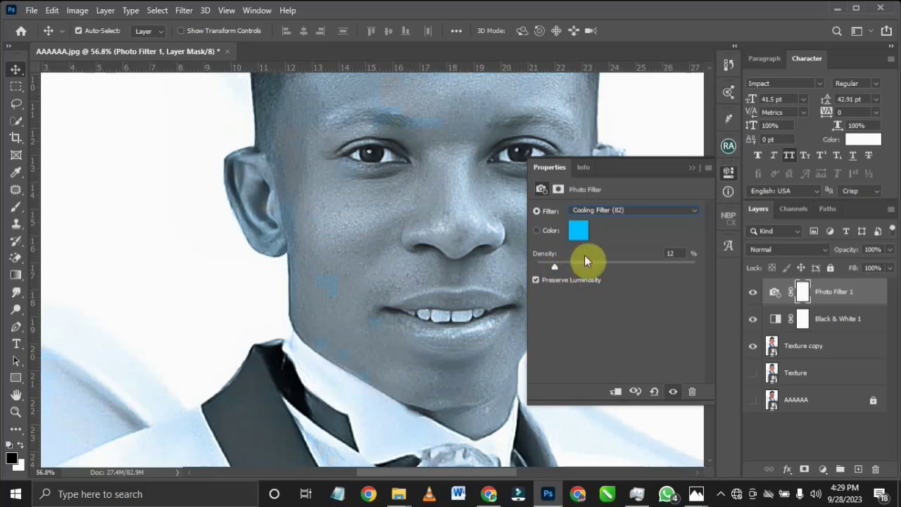
left_click(689, 167)
Step: Clip the Photo Filter 1 layer to the Black & White 1 layer beneath it
scroll(554, 222, "down", 1)
scroll(556, 222, "down", 10)
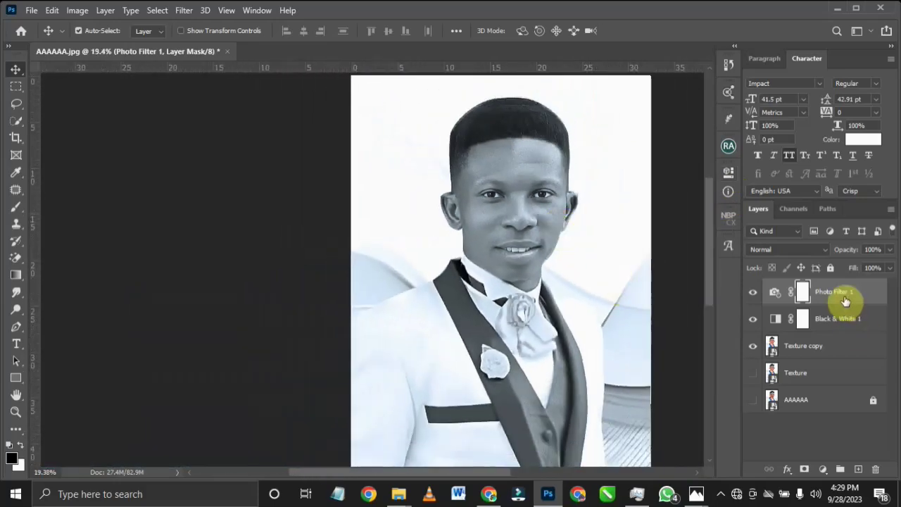
mouse_move(832, 311)
left_mouse_down()
mouse_move(840, 299)
mouse_move(836, 313)
left_mouse_up()
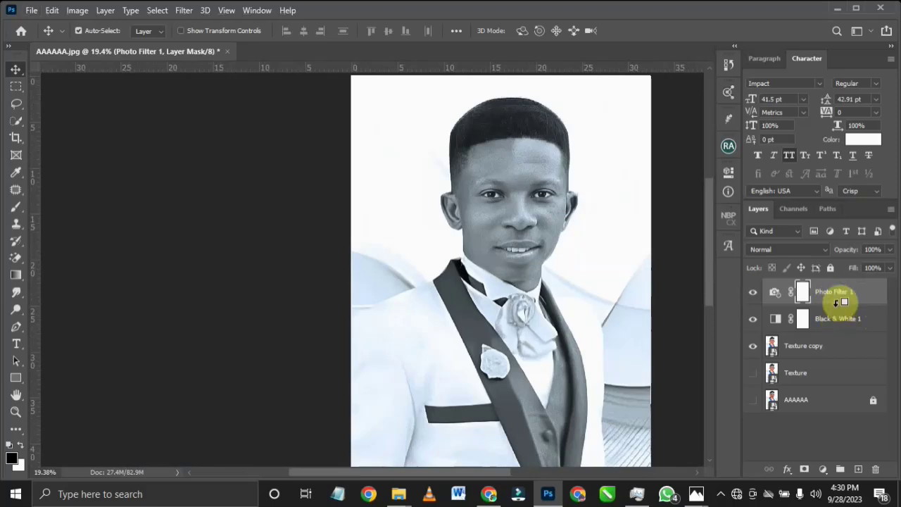
left_click(840, 301, "alt")
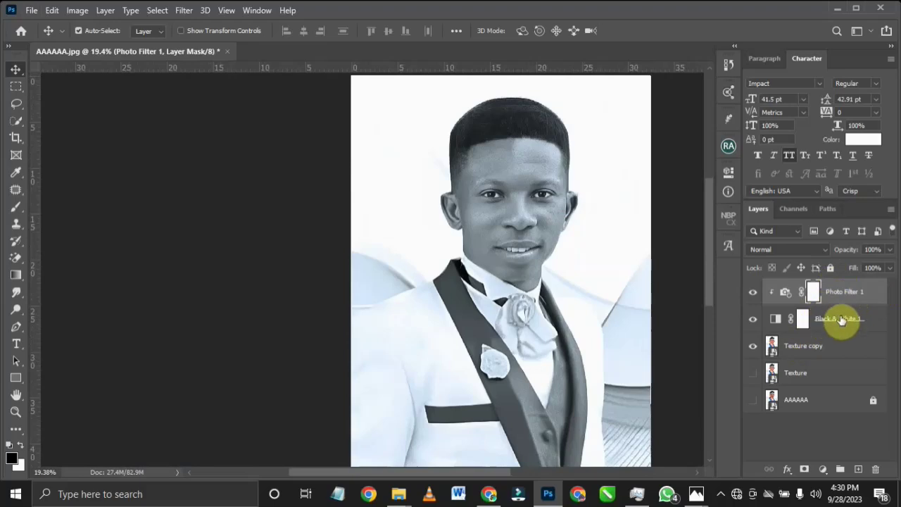
Step: Group Photo Filter 1 with Black & White 1 and add a black mask that hides the group's effect
left_click(841, 320)
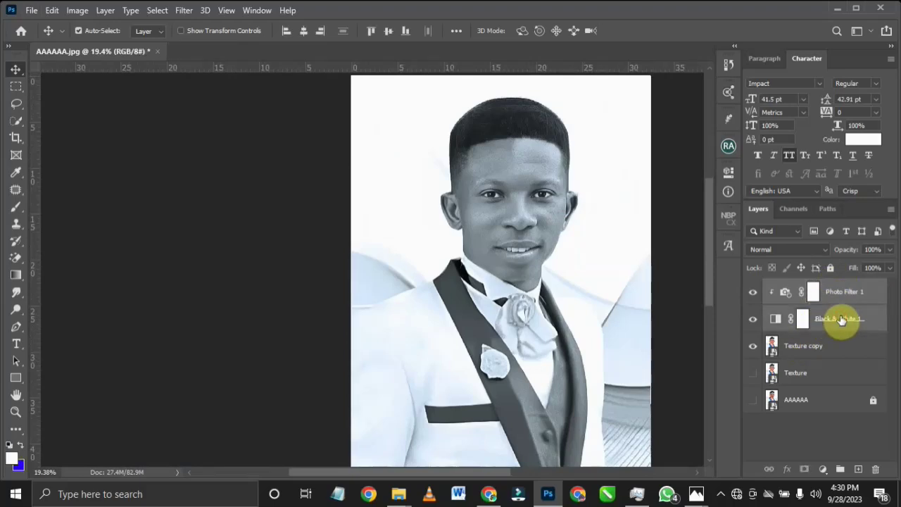
key("ctrl+g")
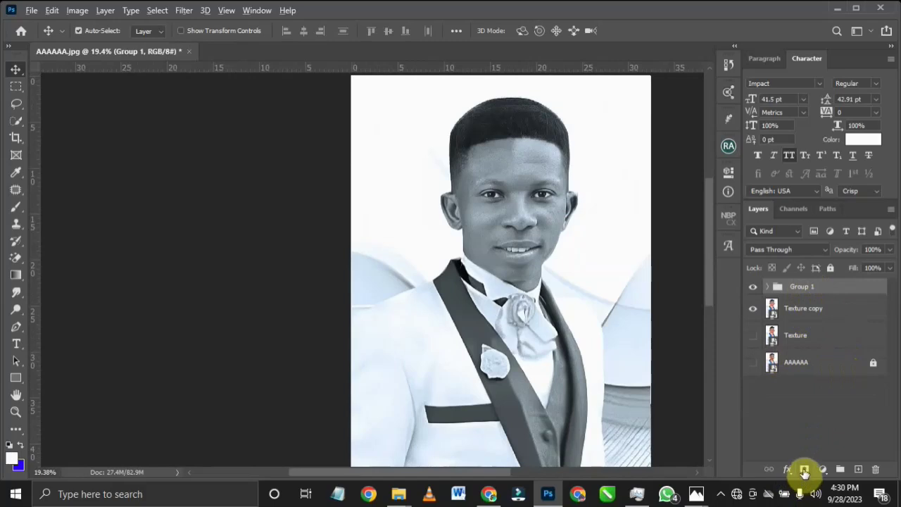
left_click(807, 471, "alt")
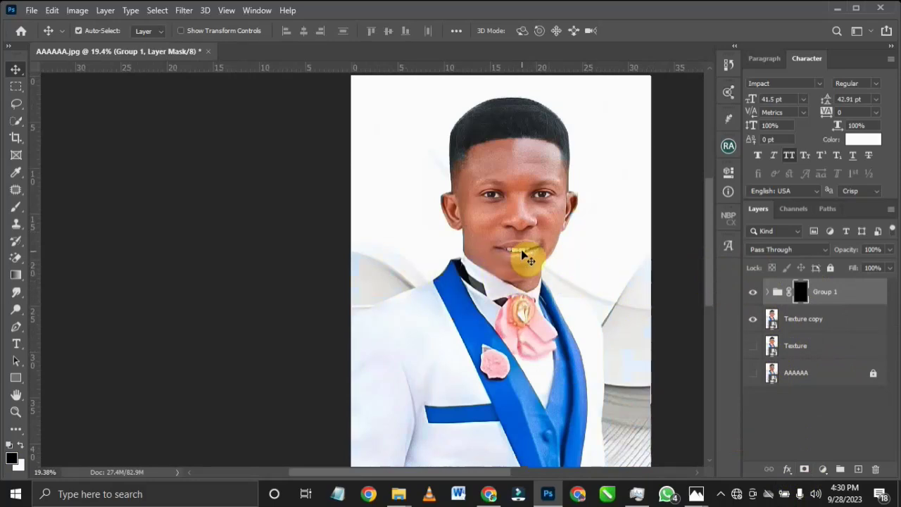
scroll(524, 258, "up", 4)
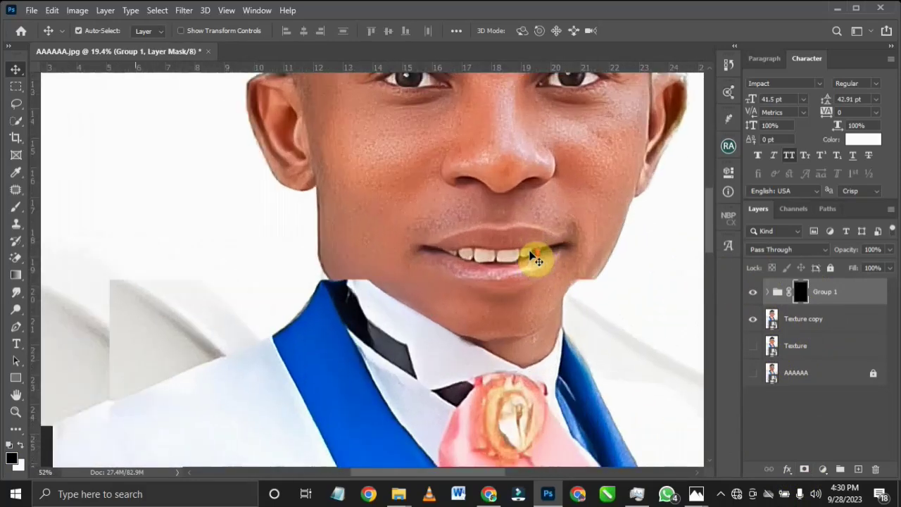
Step: Ready the Brush tool at size 35 with white as the foreground colour for painting on Group 1's mask
scroll(532, 256, "up", 5)
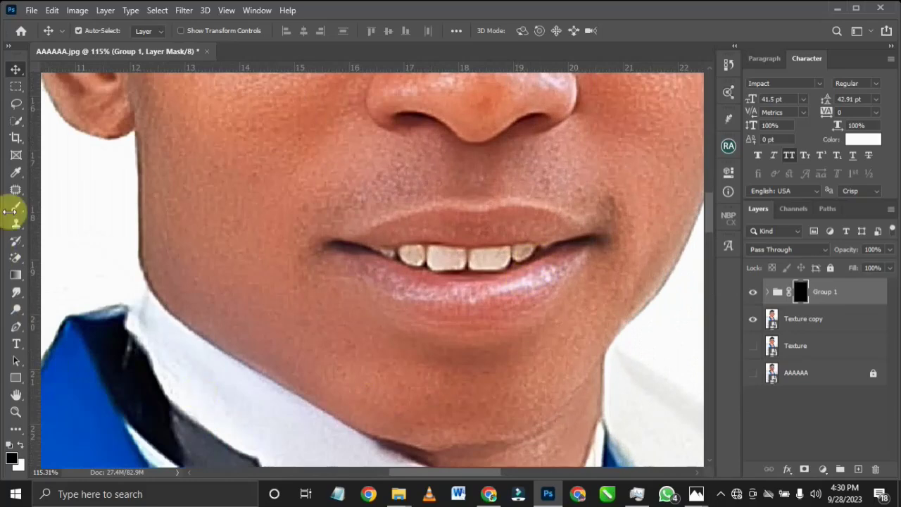
left_click(17, 211)
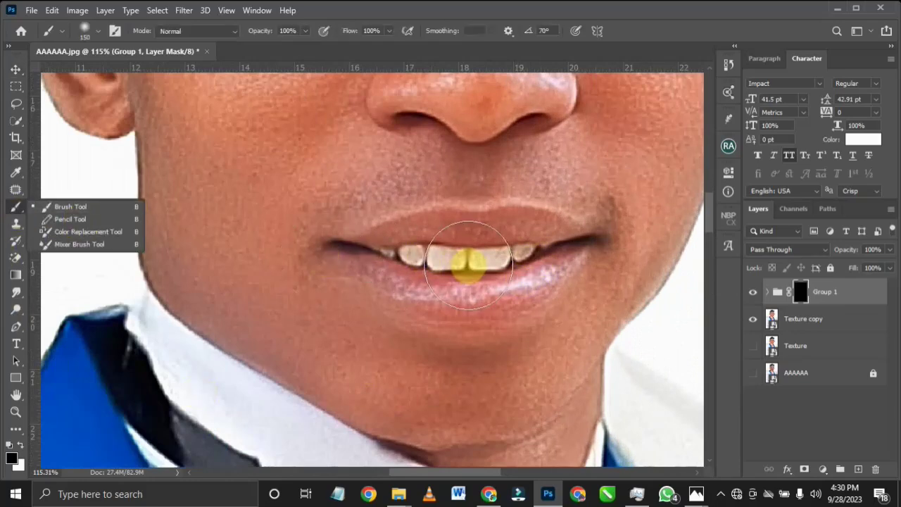
key("bracketleft")
left_click_drag(464, 263, 463, 261)
key("bracketleft")
key("bracketleft")
key("bracketleft")
key("bracketleft")
key("bracketleft")
key("bracketleft")
key("bracketleft")
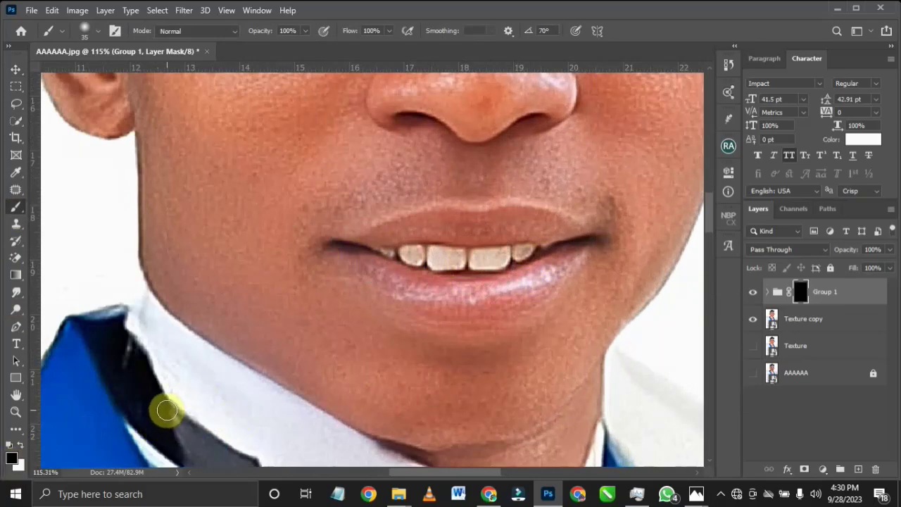
left_click(20, 445)
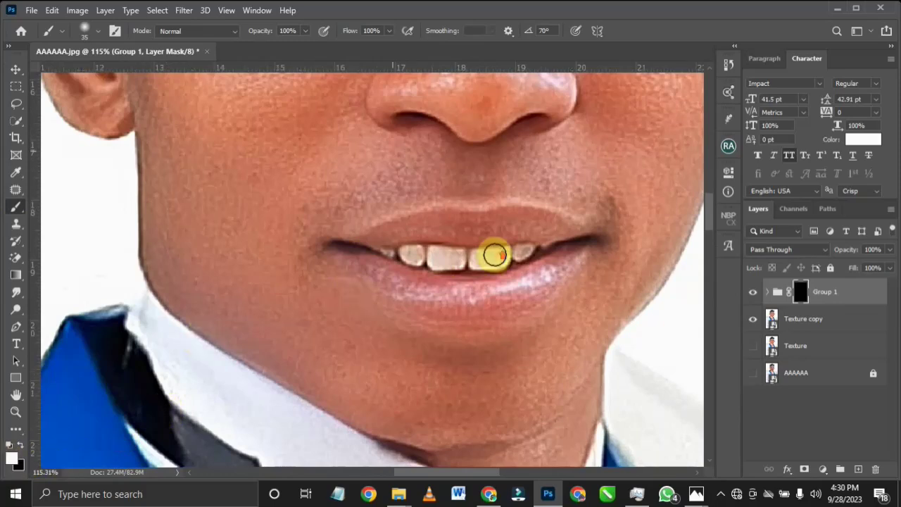
Step: Paint white on Group 1's mask over the four main upper teeth with a size 15 brush to whiten them
scroll(495, 255, "up", 5)
key("bracketleft")
key("bracketleft")
key("bracketleft")
key("bracketleft")
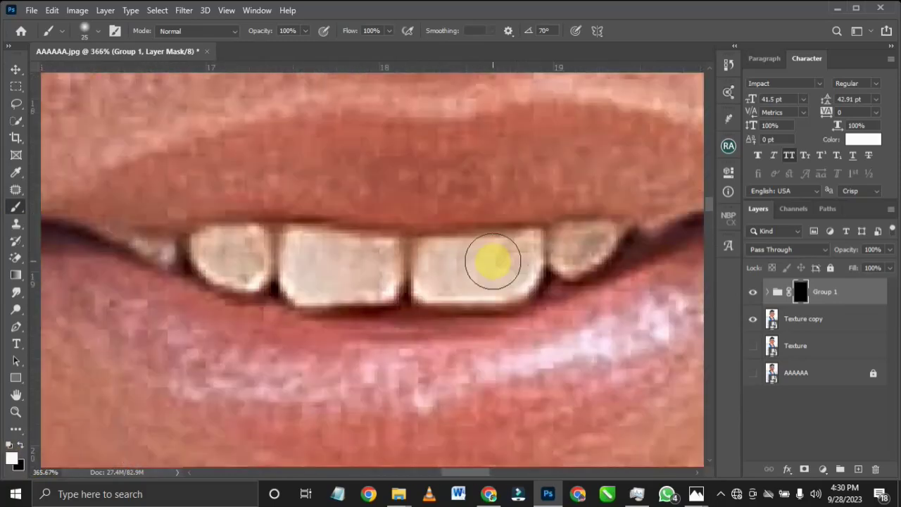
mouse_move(511, 260)
left_mouse_down()
mouse_move(450, 273)
mouse_move(522, 247)
mouse_move(442, 254)
mouse_move(435, 281)
mouse_move(475, 285)
left_mouse_up()
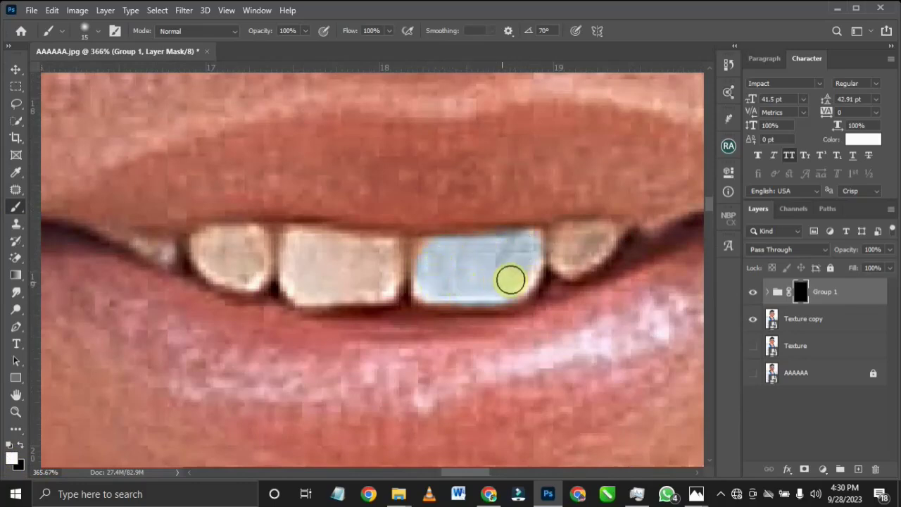
mouse_move(582, 241)
left_mouse_down()
mouse_move(567, 243)
mouse_move(571, 256)
mouse_move(608, 233)
left_mouse_up()
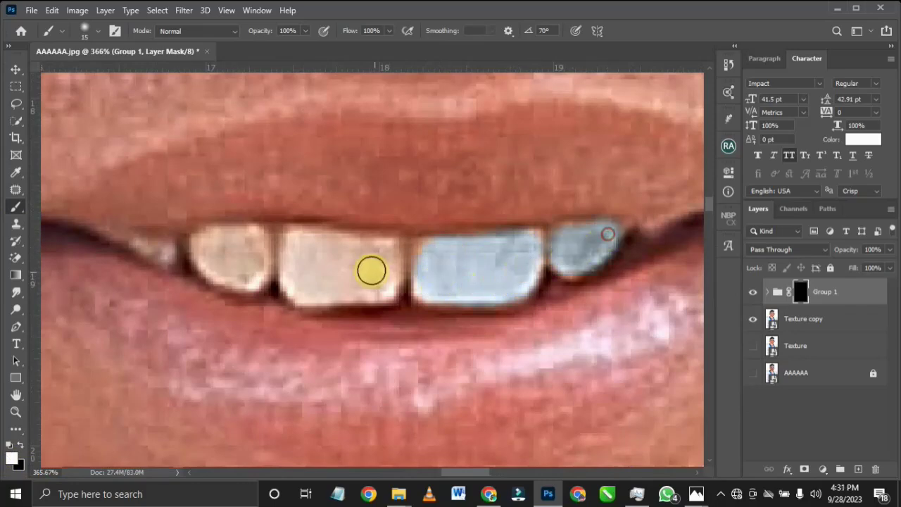
mouse_move(394, 251)
left_mouse_down()
mouse_move(375, 285)
mouse_move(307, 289)
mouse_move(296, 248)
mouse_move(362, 248)
left_mouse_up()
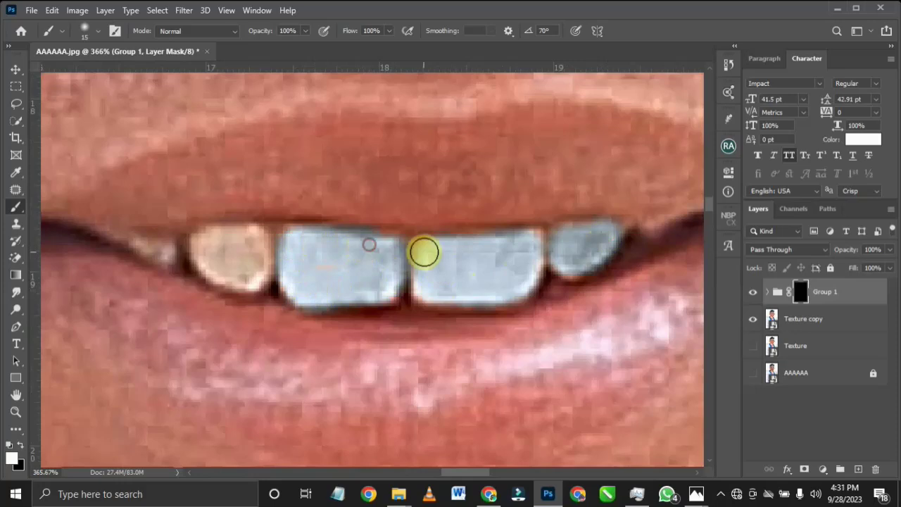
mouse_move(209, 246)
left_mouse_down()
mouse_move(249, 241)
mouse_move(251, 264)
mouse_move(238, 271)
mouse_move(212, 263)
mouse_move(251, 274)
mouse_move(259, 237)
mouse_move(199, 284)
mouse_move(243, 270)
mouse_move(166, 254)
left_mouse_up()
Step: Whiten the small teeth at both corners of the mouth on Group 1's mask, using brush sizes 8 and 6
key("bracketleft")
key("bracketleft")
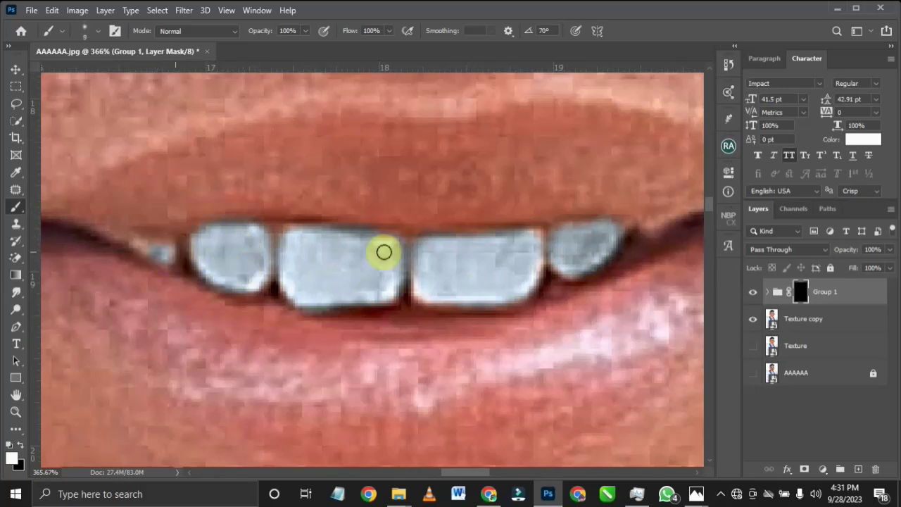
scroll(458, 257, "down", 3)
scroll(448, 275, "down", 1)
scroll(322, 255, "up", 4)
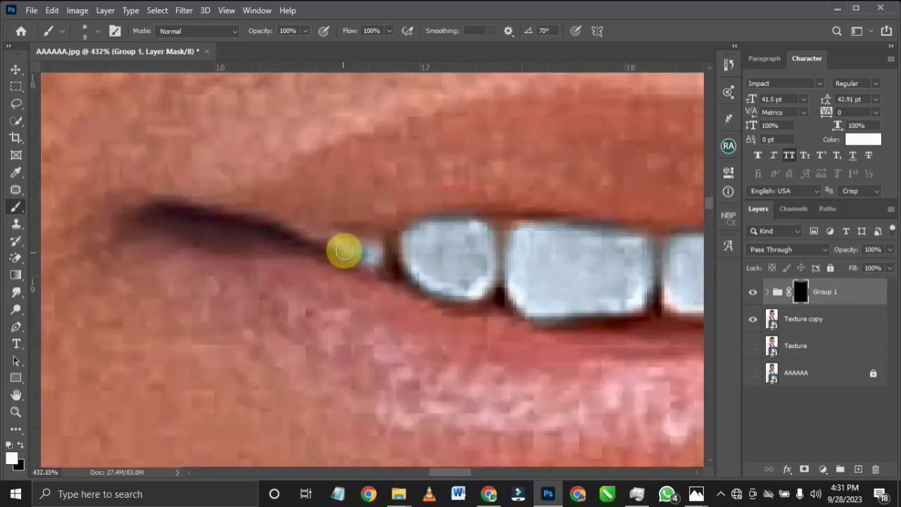
mouse_move(344, 251)
left_mouse_down()
mouse_move(339, 252)
mouse_move(380, 266)
mouse_move(334, 245)
left_mouse_up()
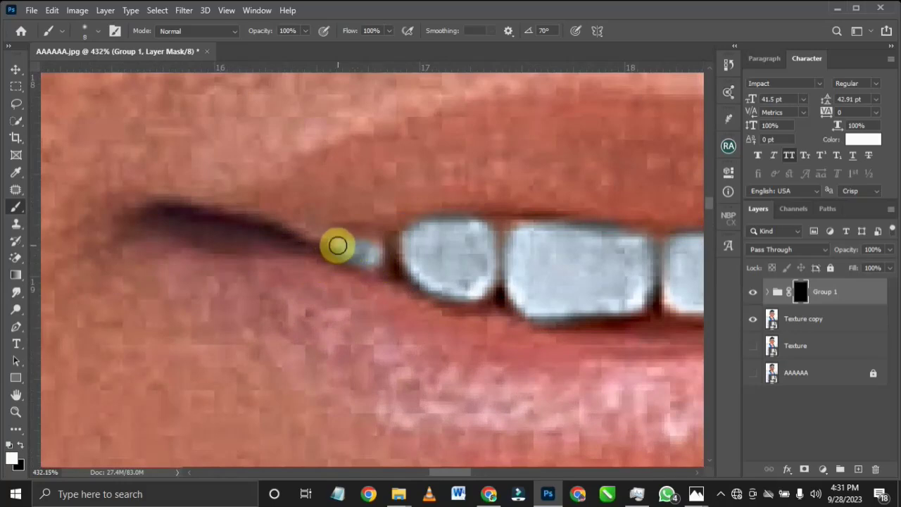
scroll(392, 251, "down", 1)
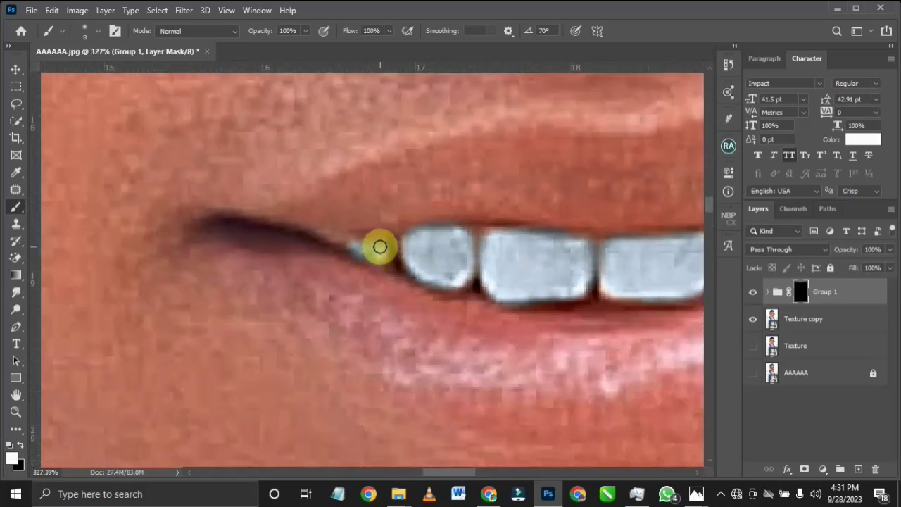
scroll(379, 246, "down", 5)
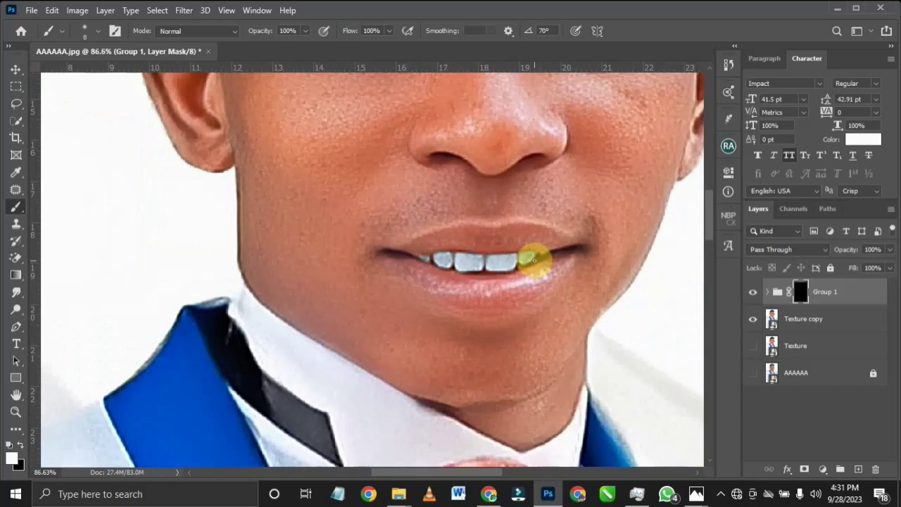
scroll(534, 260, "up", 5)
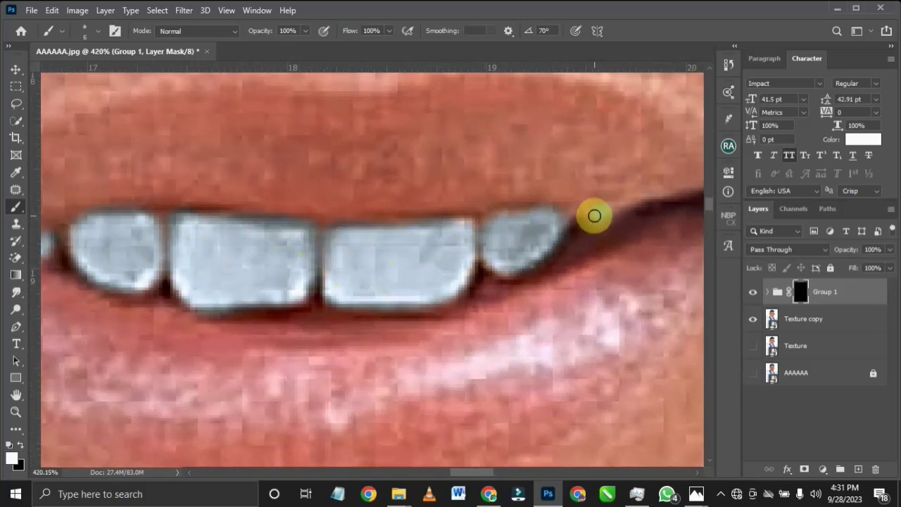
mouse_move(592, 213)
left_mouse_down()
mouse_move(618, 215)
mouse_move(608, 223)
mouse_move(573, 213)
left_mouse_up()
scroll(589, 219, "down", 2)
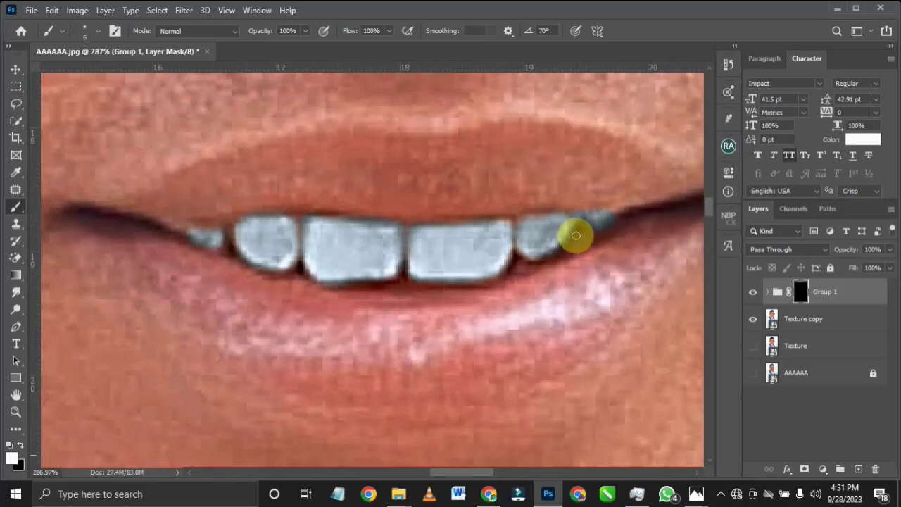
Step: Compare the teeth with Group 1 hidden and shown, both on the whole portrait and close up
scroll(578, 235, "down", 3)
scroll(569, 261, "down", 6)
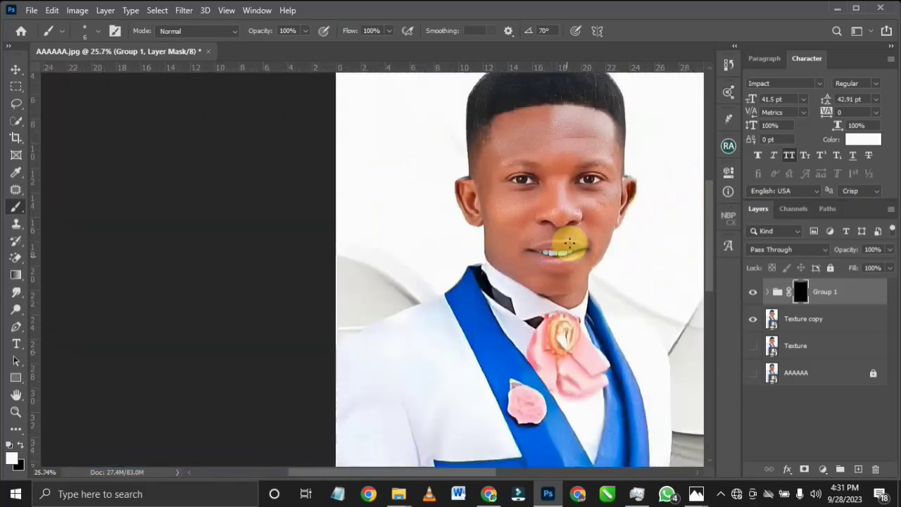
scroll(569, 243, "up", 1)
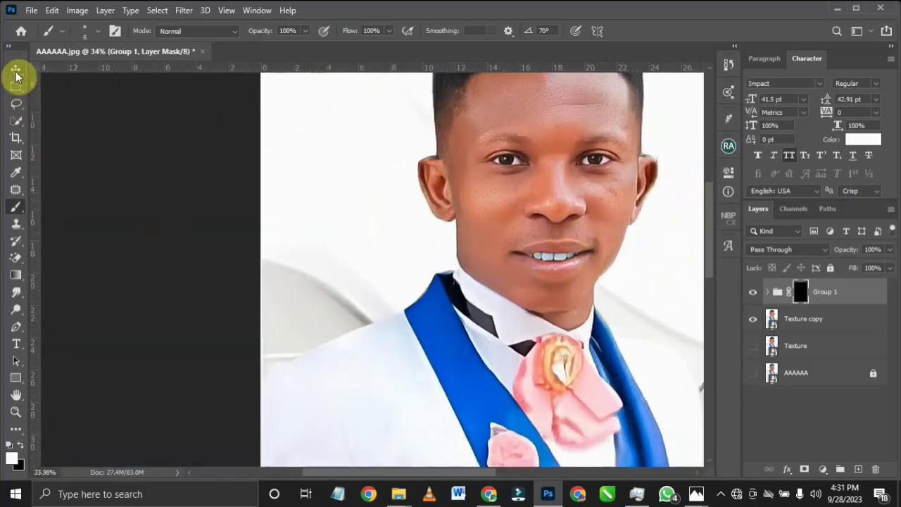
left_click(753, 293)
left_click(753, 293)
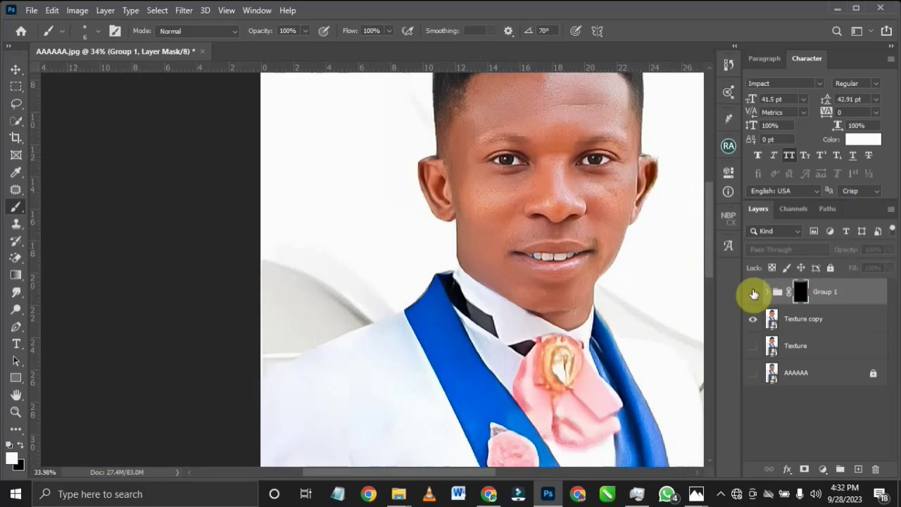
left_click(754, 293)
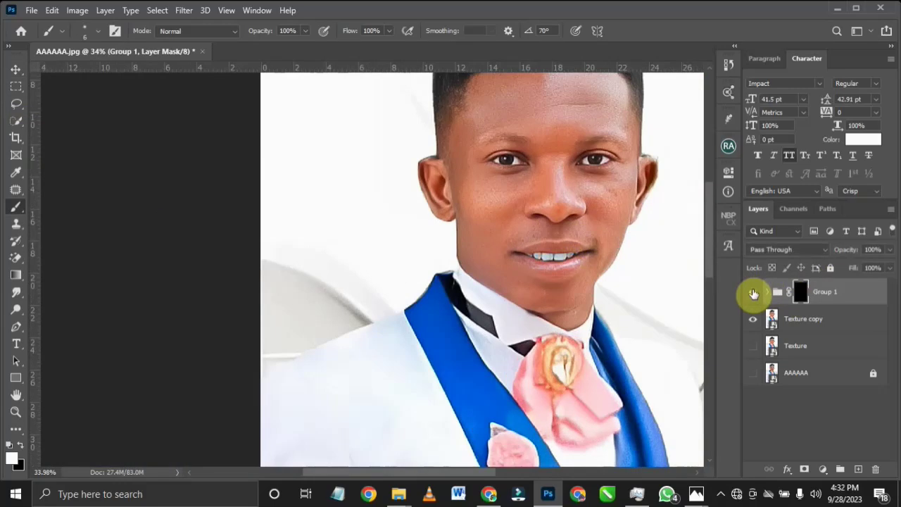
scroll(527, 261, "up", 2)
scroll(527, 260, "up", 2)
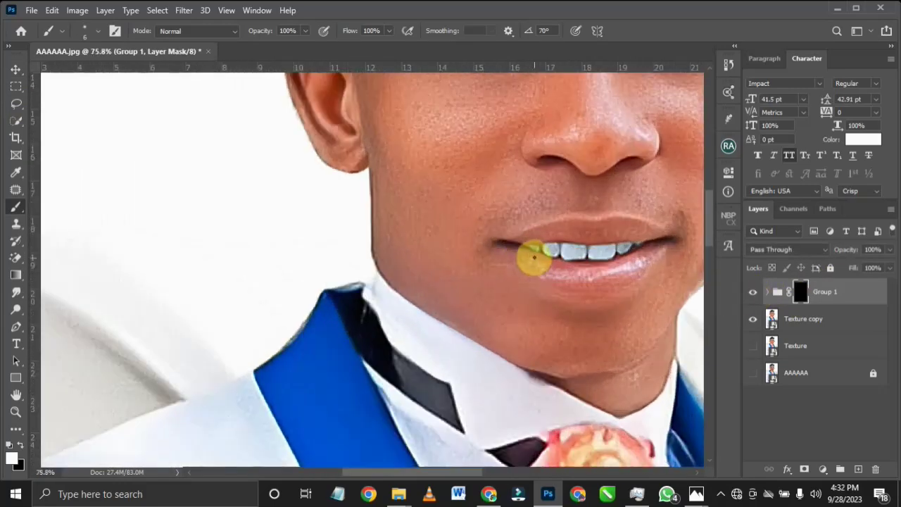
left_click(753, 292)
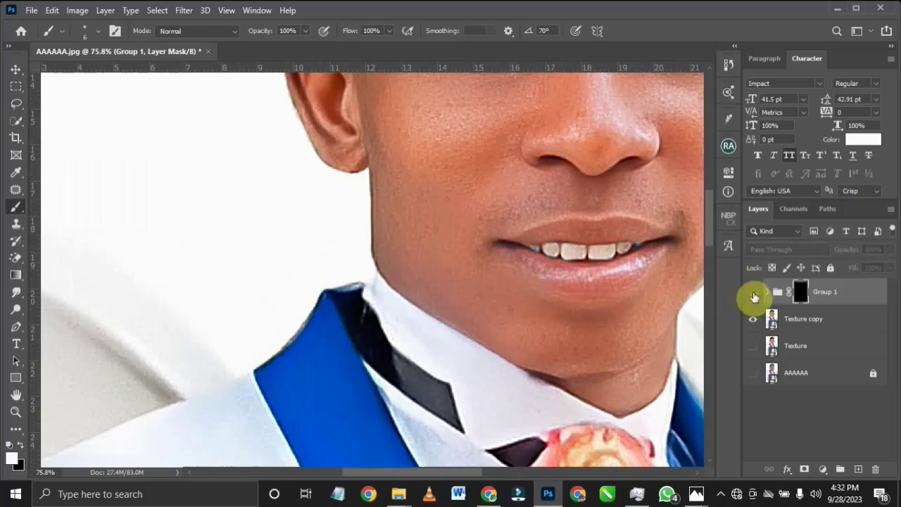
left_click(753, 293)
scroll(488, 250, "down", 5)
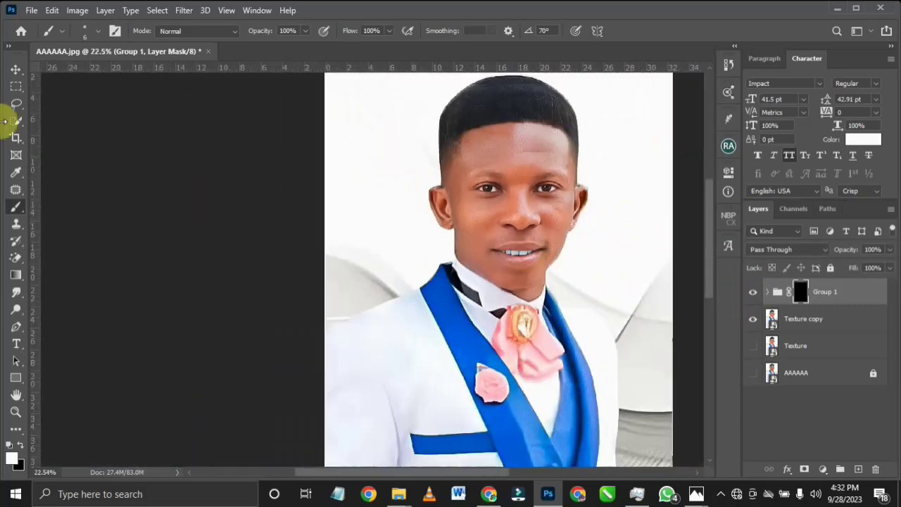
left_click(16, 70)
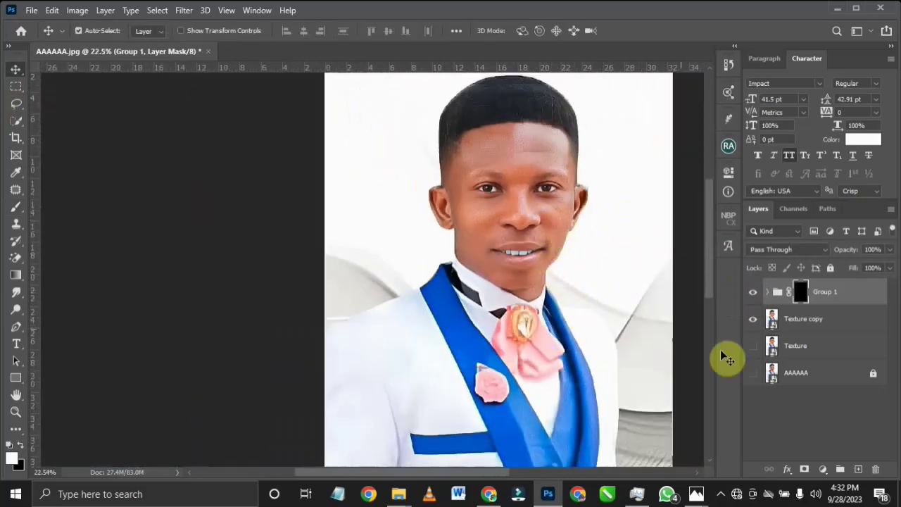
Step: Try painting white on Group 1's mask over the white of the eye in the left half of the face with a size 6 brush
scroll(521, 183, "up", 5)
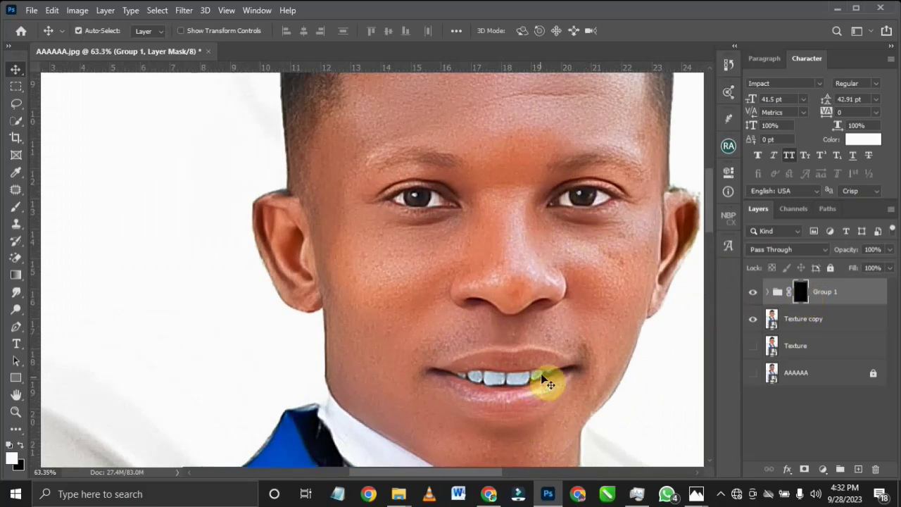
left_click(16, 206)
scroll(431, 202, "up", 5)
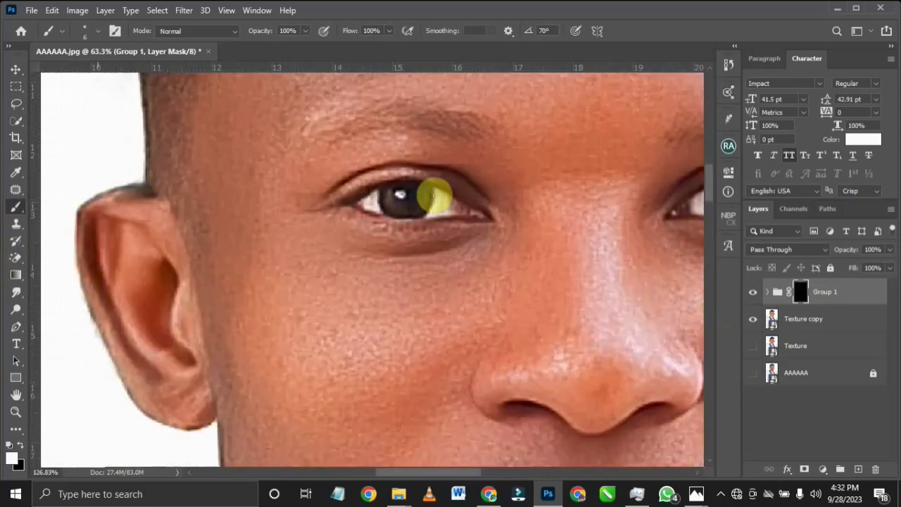
scroll(437, 196, "up", 5)
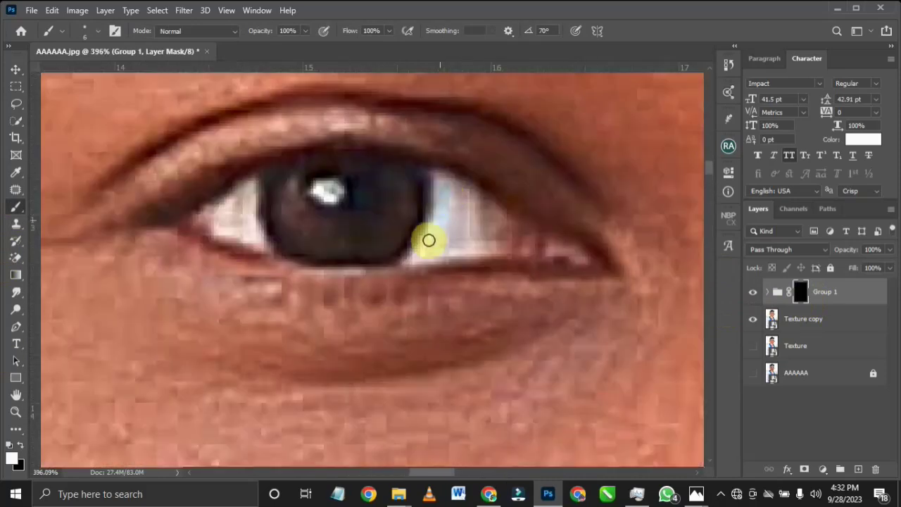
mouse_move(424, 244)
left_mouse_down()
mouse_move(445, 180)
mouse_move(457, 211)
mouse_move(451, 227)
mouse_move(450, 198)
mouse_move(447, 245)
mouse_move(415, 256)
mouse_move(483, 256)
mouse_move(485, 230)
mouse_move(472, 246)
mouse_move(475, 208)
mouse_move(457, 185)
mouse_move(505, 222)
mouse_move(515, 238)
mouse_move(488, 224)
mouse_move(513, 252)
mouse_move(525, 242)
mouse_move(511, 216)
mouse_move(469, 207)
mouse_move(479, 246)
mouse_move(499, 256)
mouse_move(537, 242)
mouse_move(512, 241)
left_mouse_up()
mouse_move(268, 217)
left_mouse_down()
mouse_move(235, 207)
mouse_move(247, 193)
mouse_move(208, 216)
mouse_move(258, 241)
mouse_move(234, 216)
left_mouse_up()
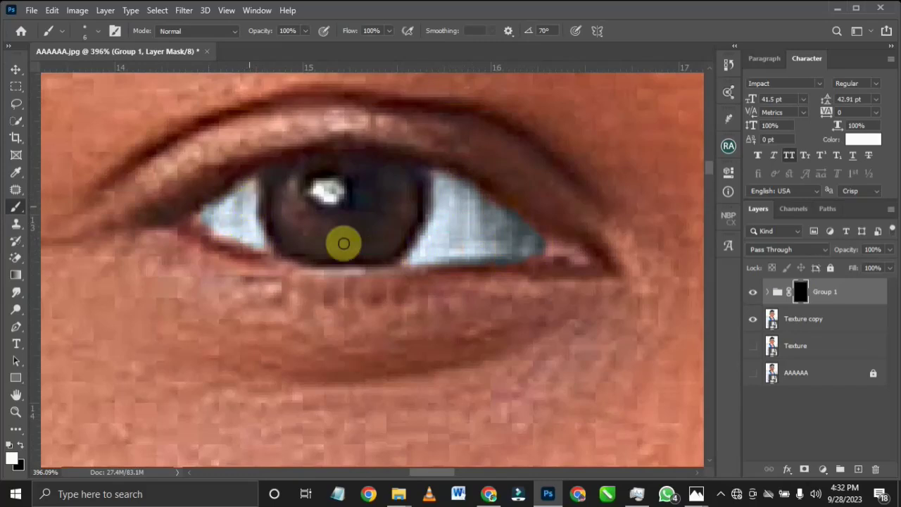
Step: Inspect the whitened eye against the whole face and undo the strokes painted over it
scroll(342, 242, "down", 10)
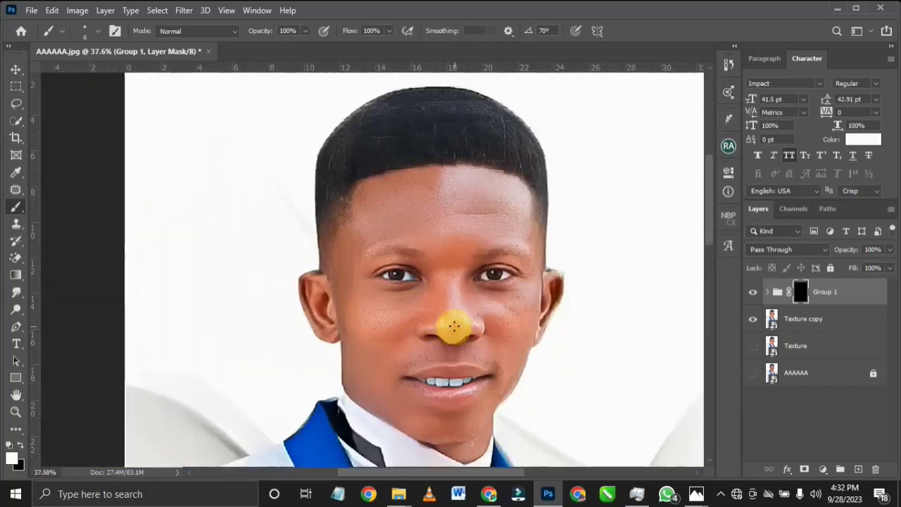
scroll(454, 328, "down", 5)
scroll(429, 295, "up", 6)
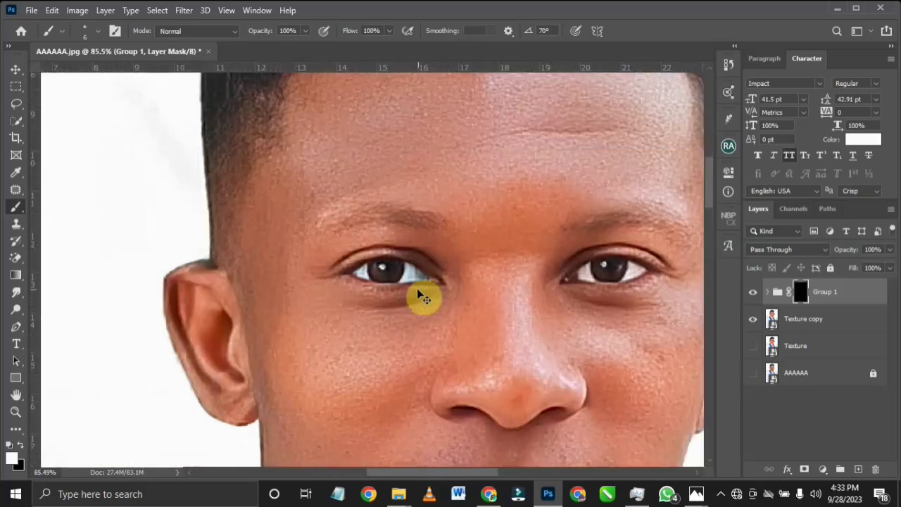
scroll(411, 283, "up", 4)
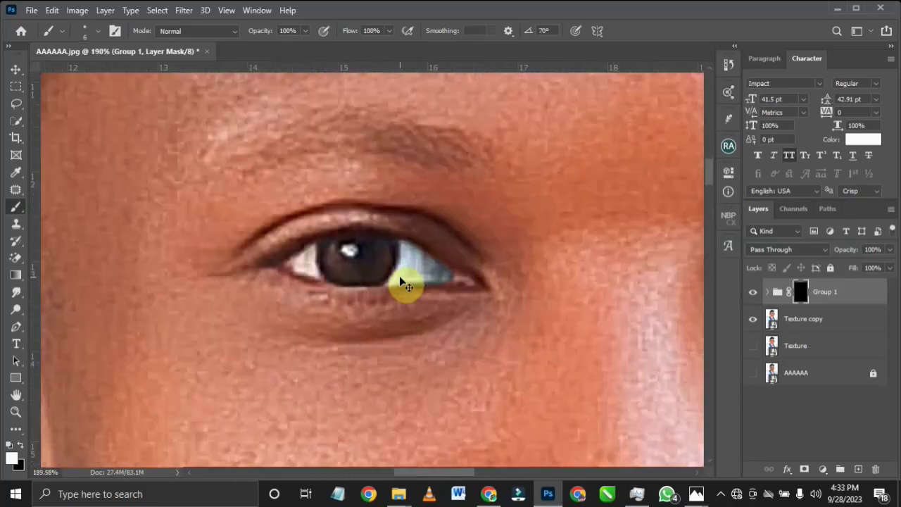
scroll(373, 264, "down", 2)
scroll(393, 273, "down", 5)
scroll(528, 393, "down", 2)
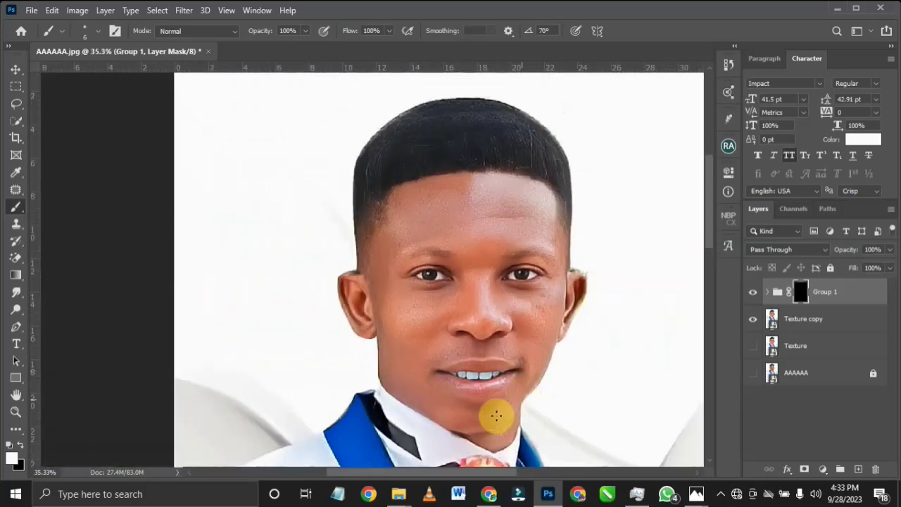
Step: Group the Texture copy layer together with Group 1
left_click(15, 70)
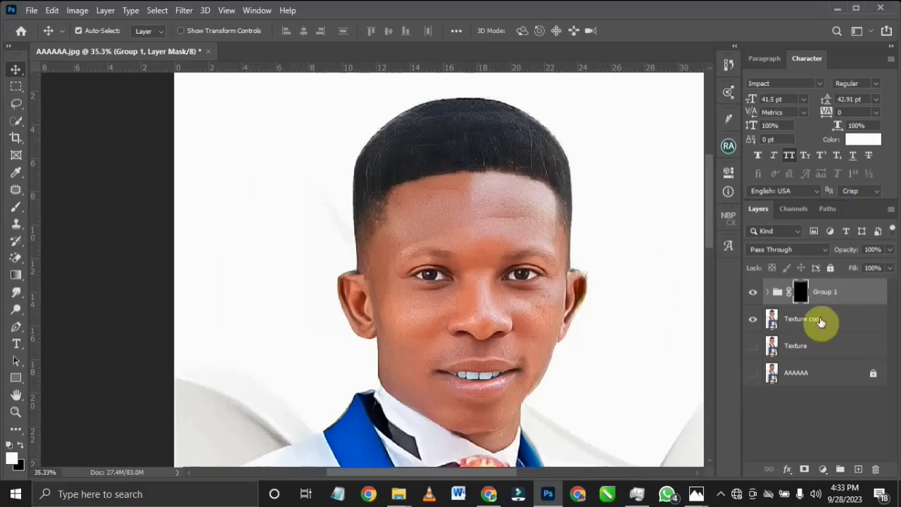
left_click(766, 317)
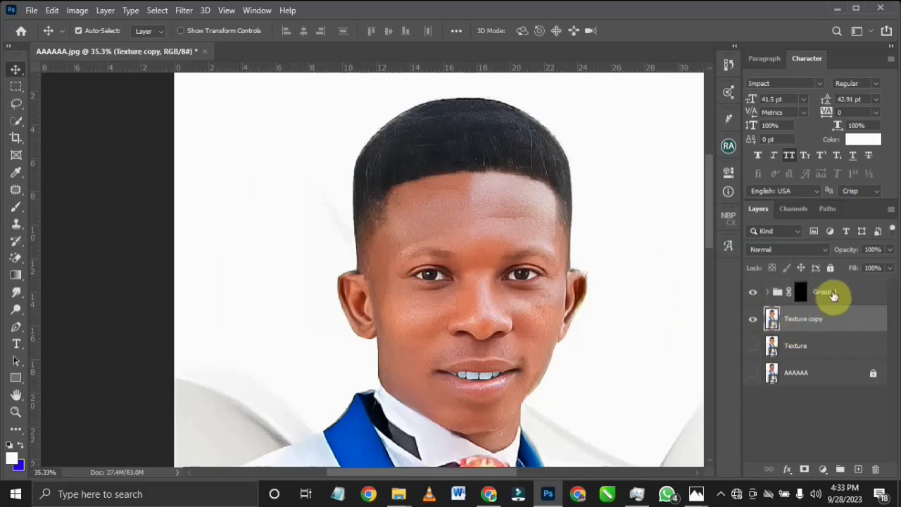
left_click(830, 295, "shift")
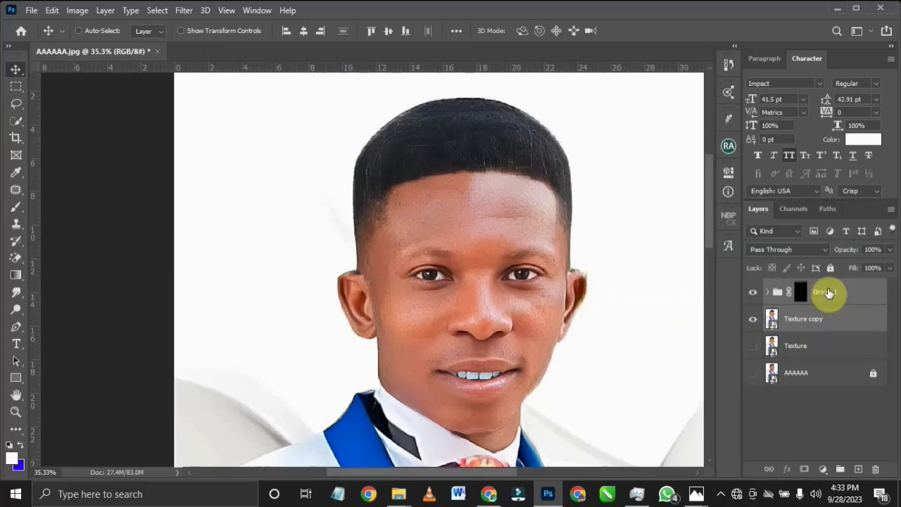
key("ctrl+g")
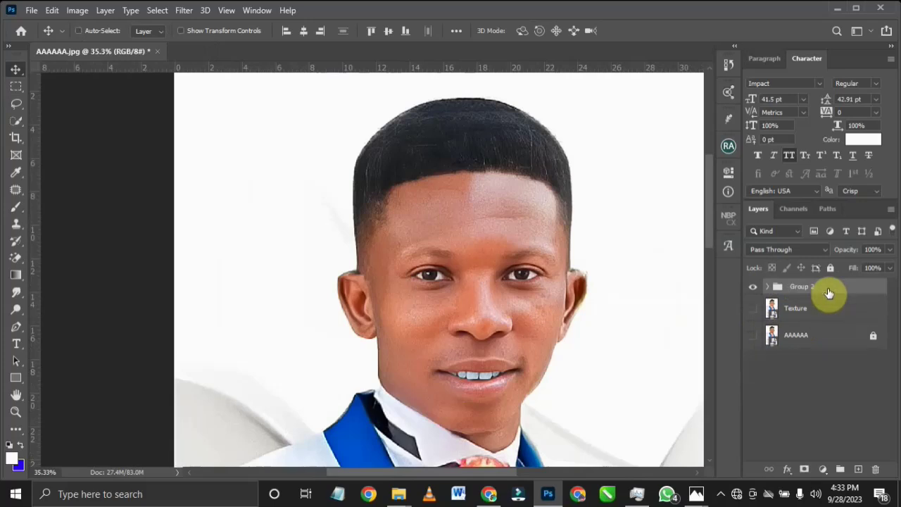
Step: Merge Group 2 into a single layer, show the Texture layer, and check Group 2's effect by toggling its visibility
right_click(826, 289)
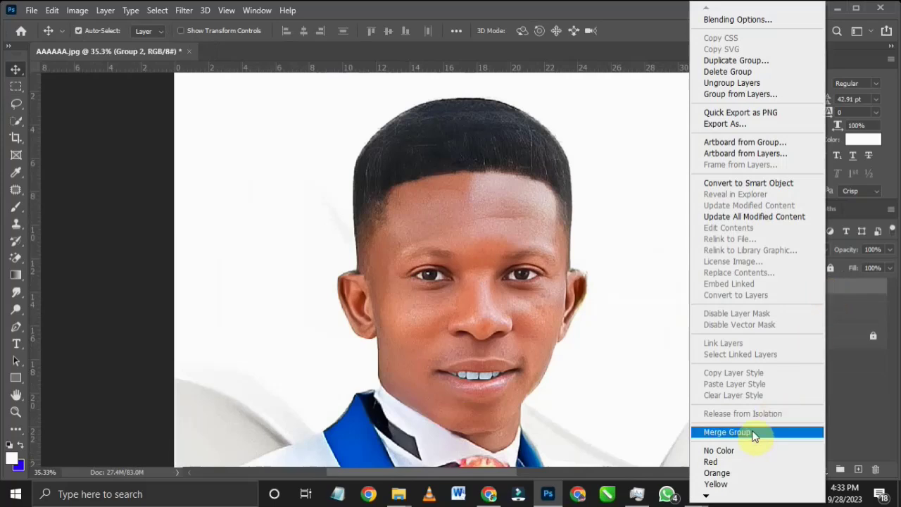
left_click(752, 432)
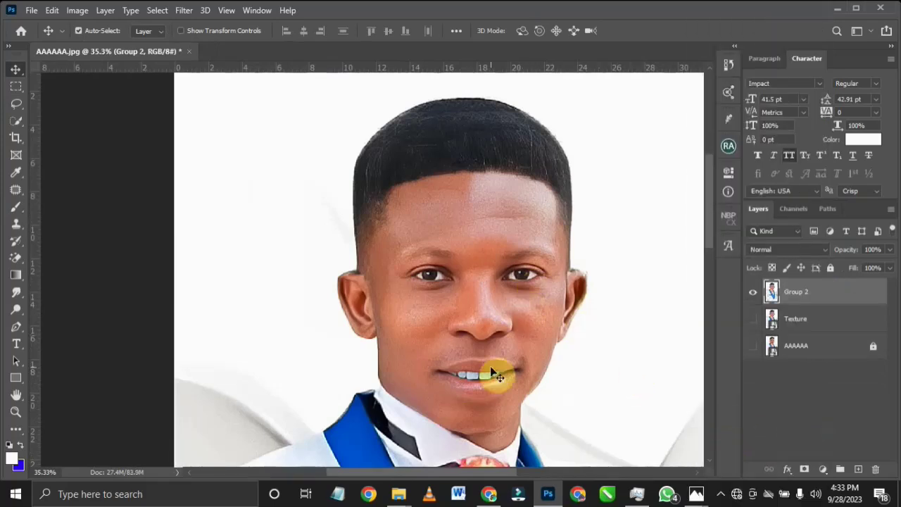
left_click(753, 318)
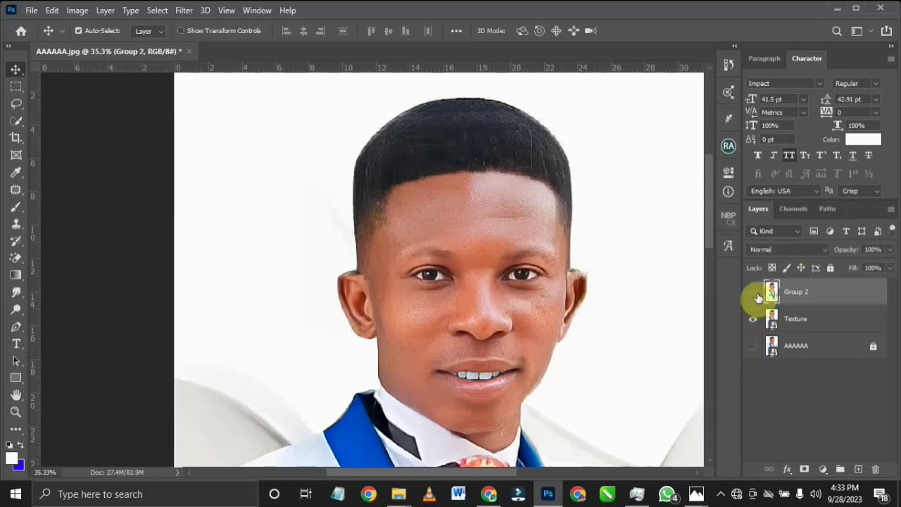
left_click(753, 291)
scroll(521, 252, "down", 5)
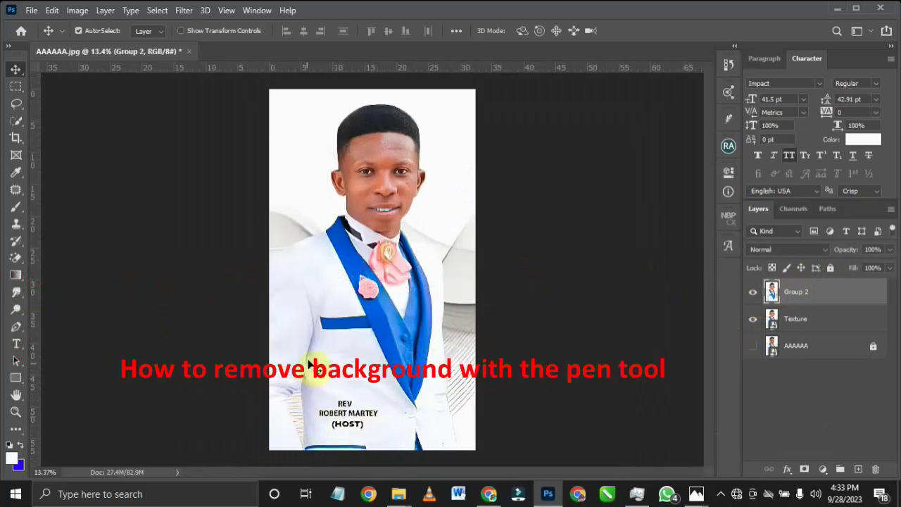
Step: Start a Pen tool path at the image's left edge and curve it along the jacket's shoulder to the blue lapel
scroll(327, 331, "up", 2)
scroll(326, 328, "down", 2)
scroll(362, 123, "up", 2)
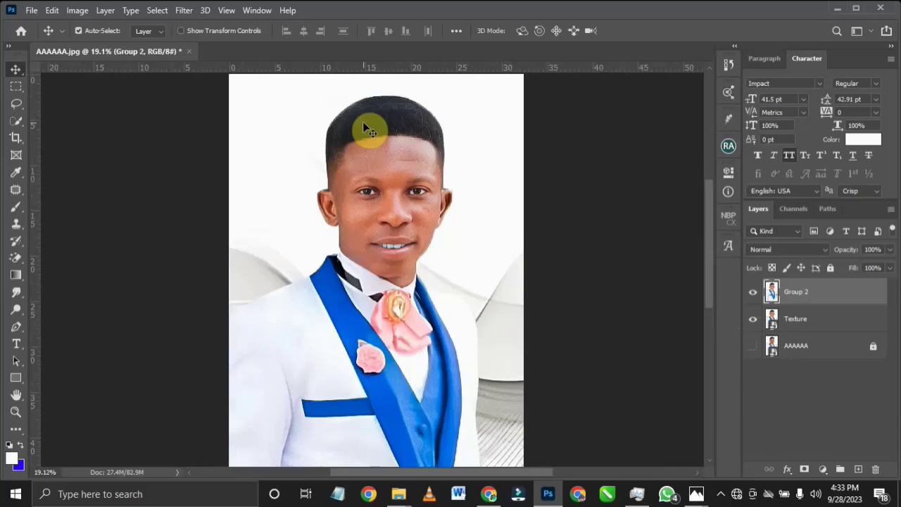
left_click(20, 104)
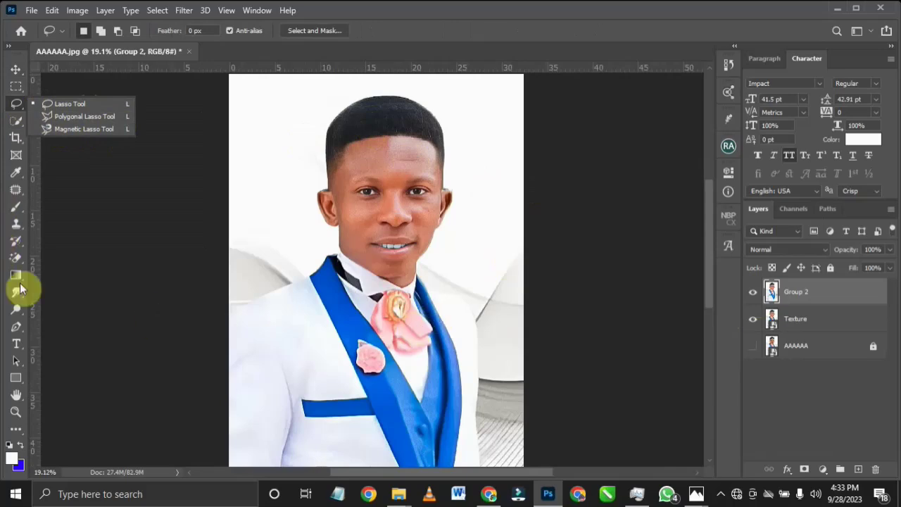
left_click(19, 328)
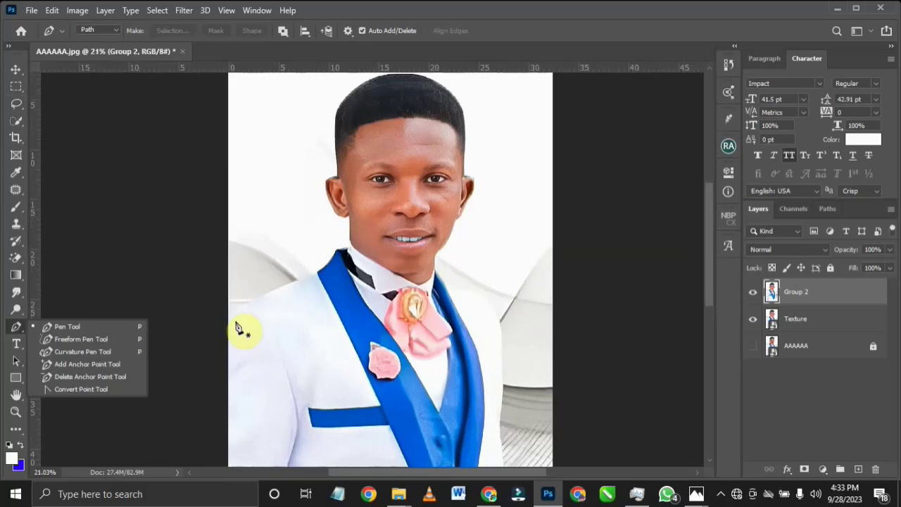
scroll(236, 326, "up", 2)
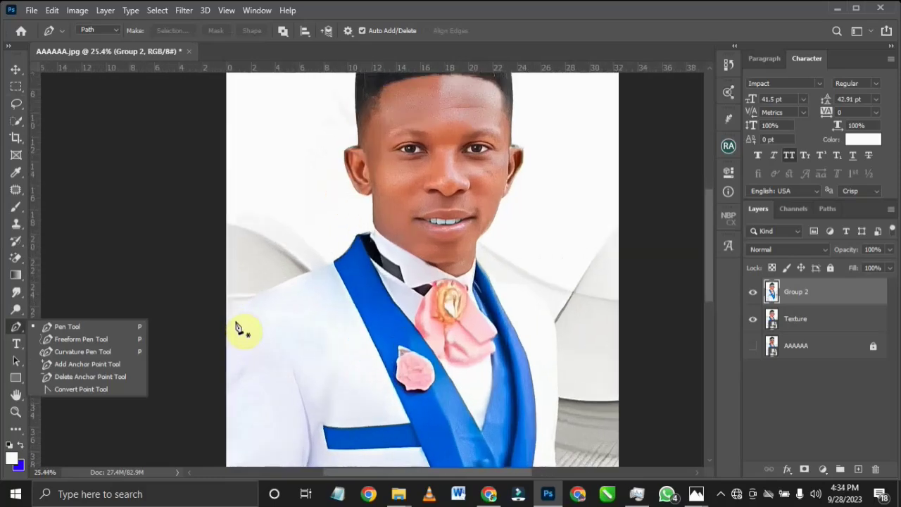
scroll(393, 323, "down", 3)
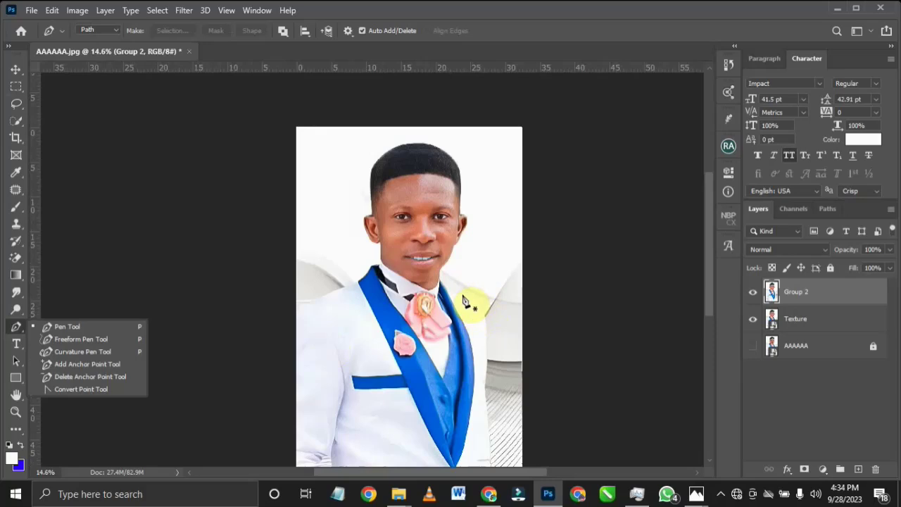
scroll(331, 310, "up", 5)
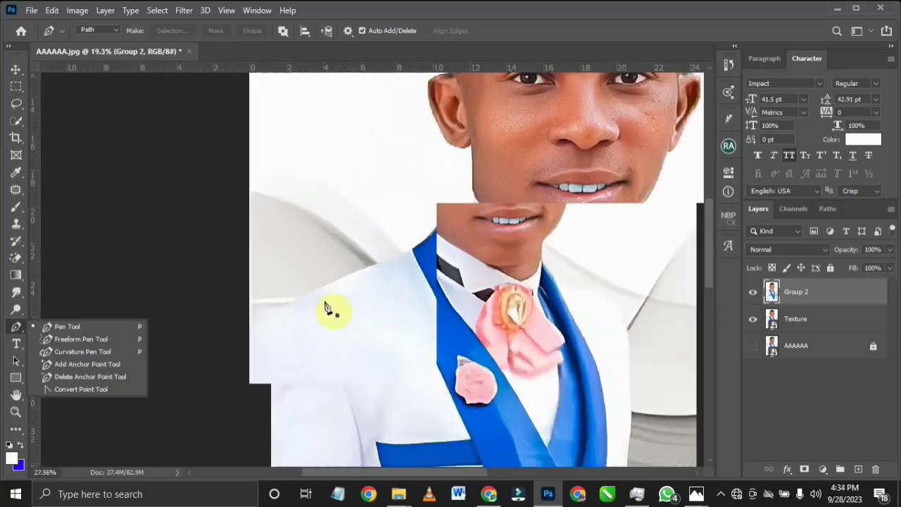
scroll(331, 309, "up", 1)
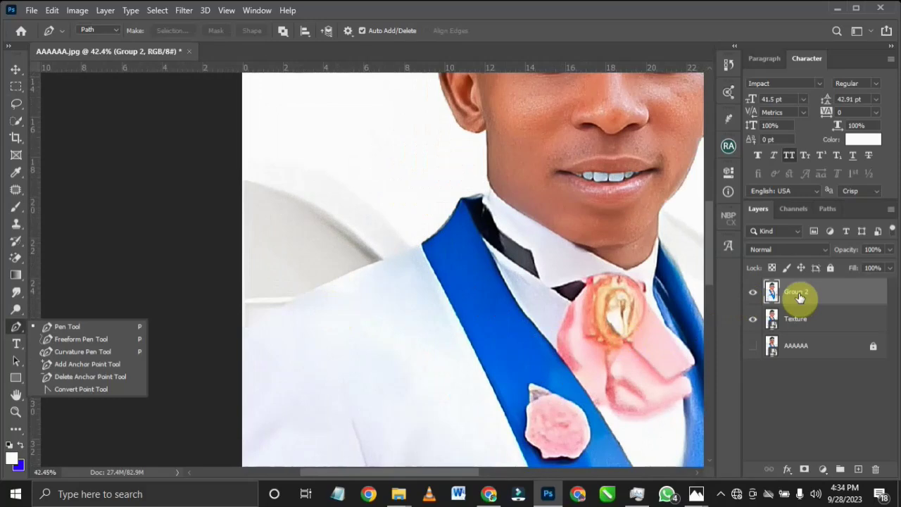
scroll(280, 329, "up", 1)
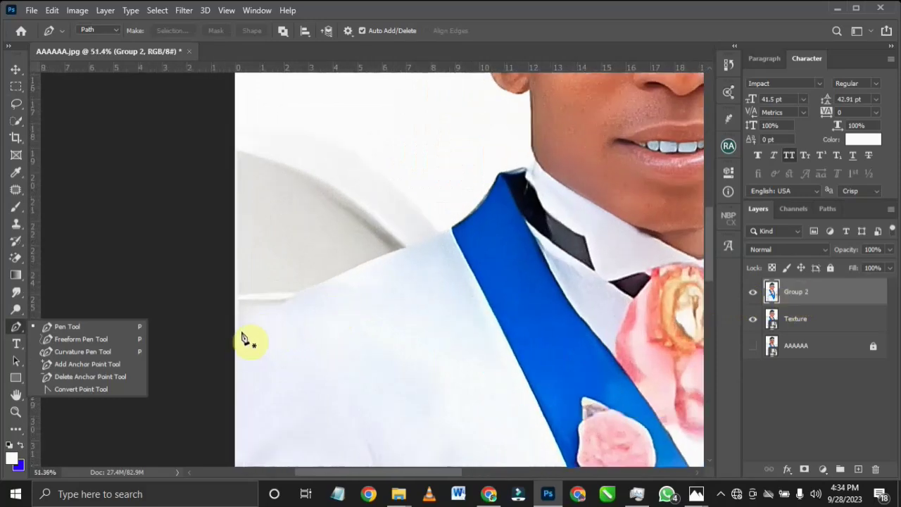
left_click(240, 345)
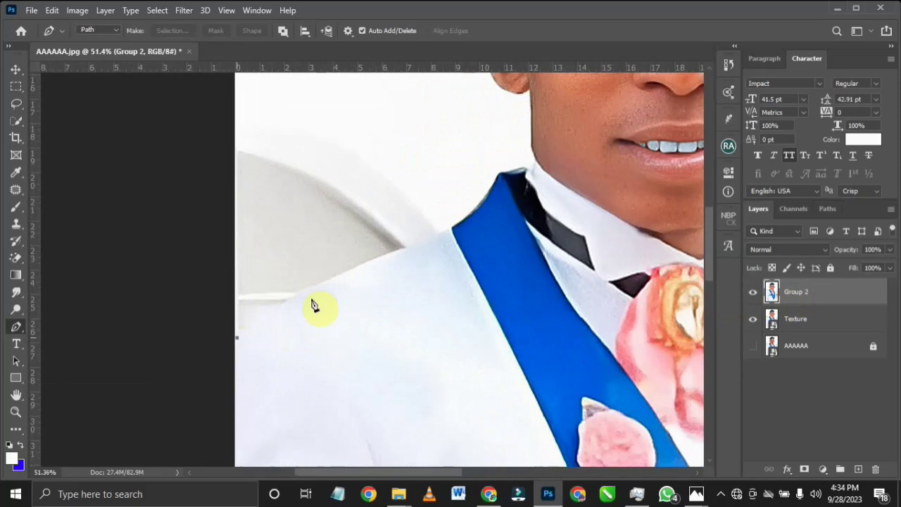
left_click(452, 234)
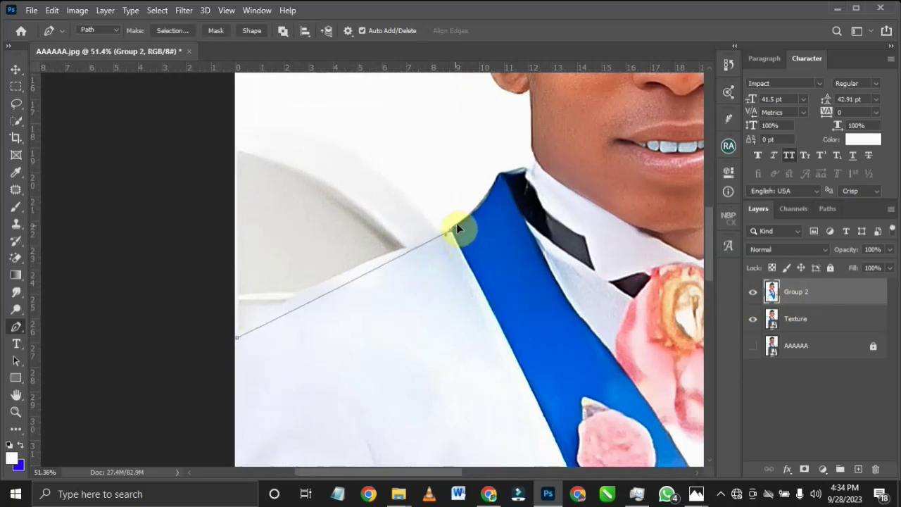
left_click(483, 214)
left_click_drag(419, 251, 297, 288)
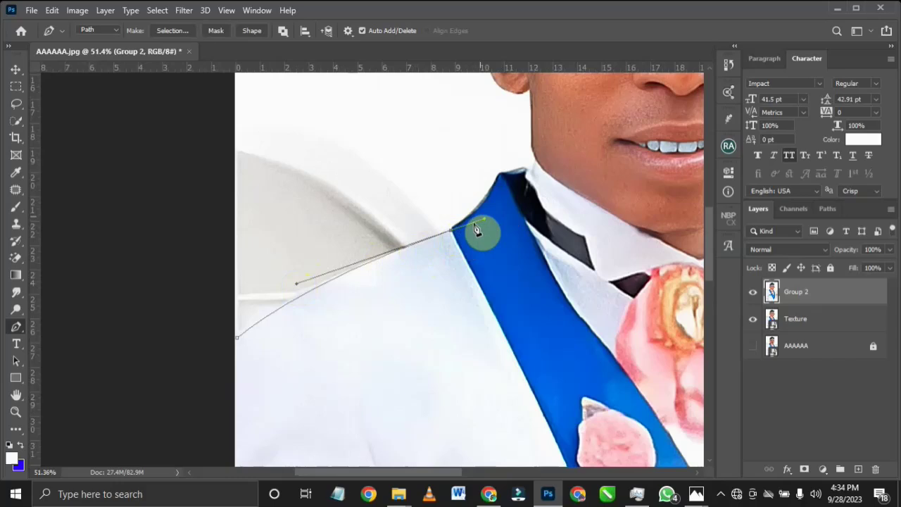
Step: Try placing and curving the next path anchor on the blue lapel's outer edge, and undo it
left_click(454, 234)
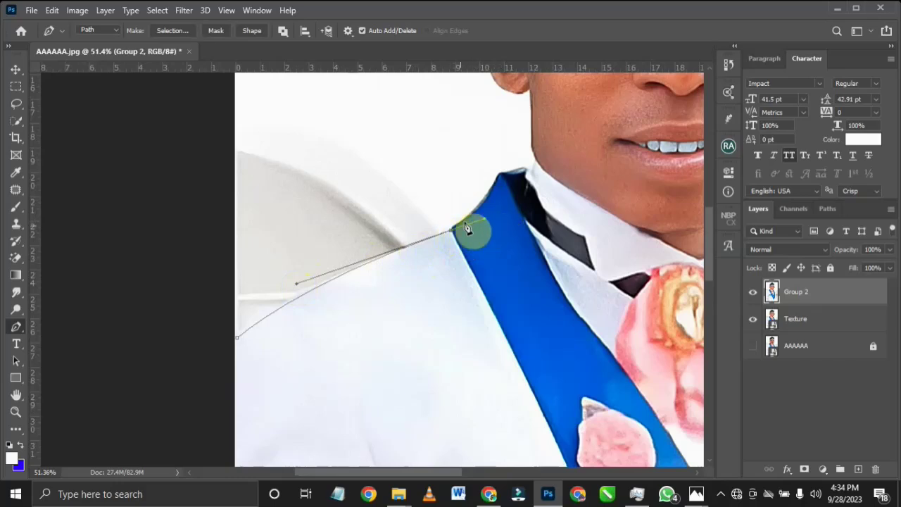
left_click(496, 197)
left_click_drag(496, 197, 488, 226)
key("ctrl+z")
left_click(483, 227)
left_click_drag(453, 236, 495, 197)
Step: Shorten the forward direction handle of the path anchor where the shoulder meets the blue lapel
scroll(495, 198, "up", 1)
scroll(495, 197, "up", 3)
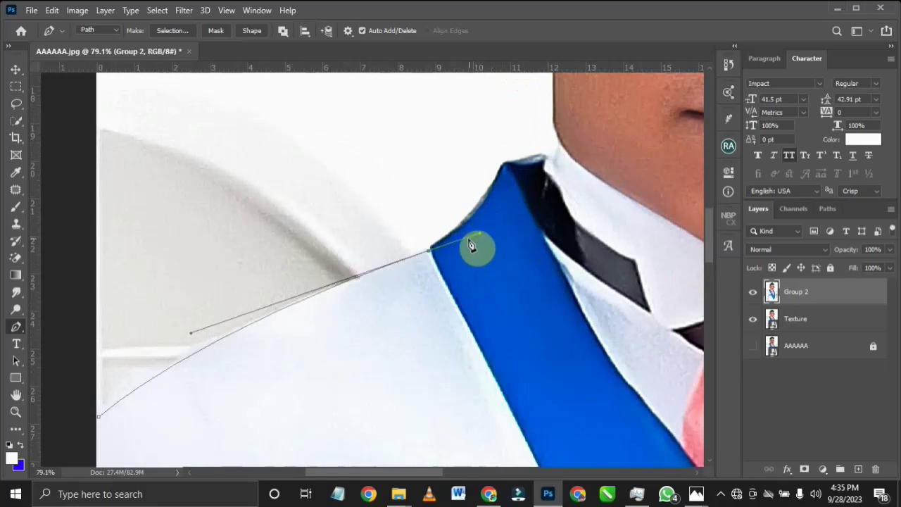
mouse_move(491, 234)
left_mouse_down()
mouse_move(428, 251)
mouse_move(487, 243)
mouse_move(474, 246)
mouse_move(479, 238)
mouse_move(485, 245)
mouse_move(480, 235)
left_mouse_up()
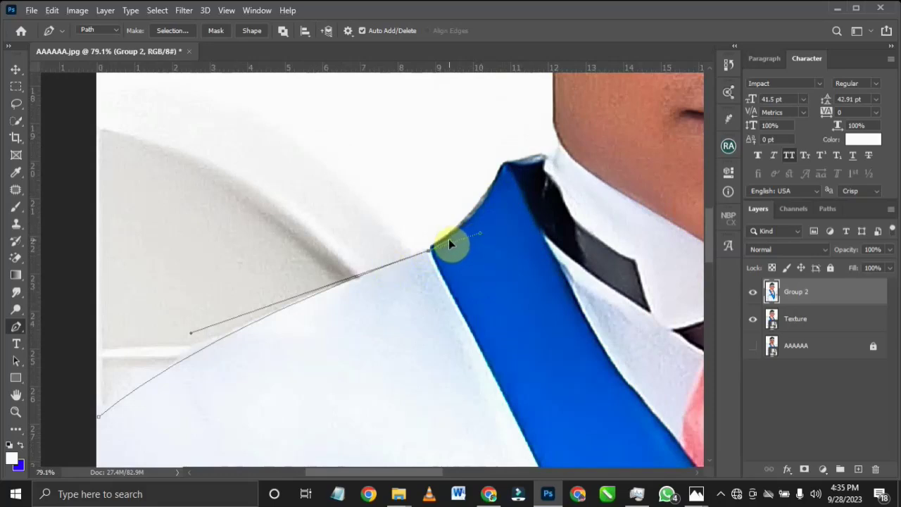
scroll(449, 243, "up", 3)
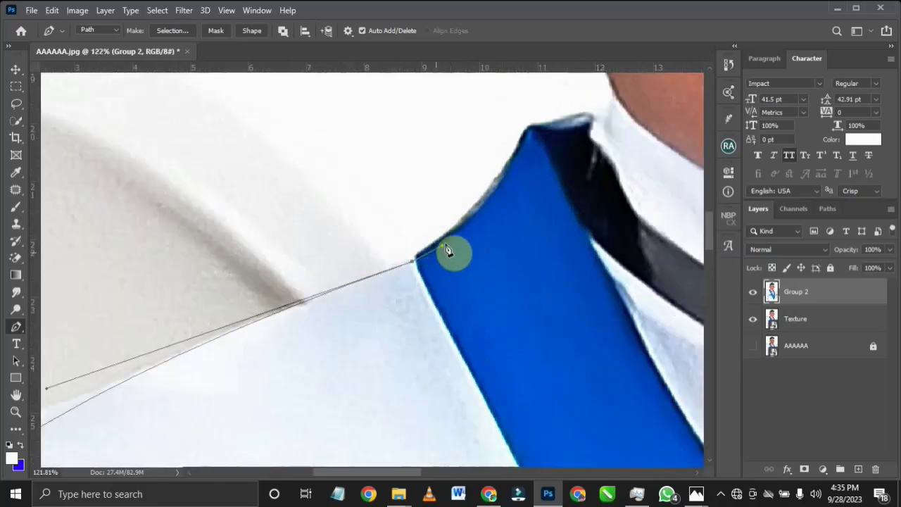
Step: Place a curved path anchor on the blue lapel's upper tip and fit the segment to the lapel's outer edge
left_click_drag(533, 139, 529, 107)
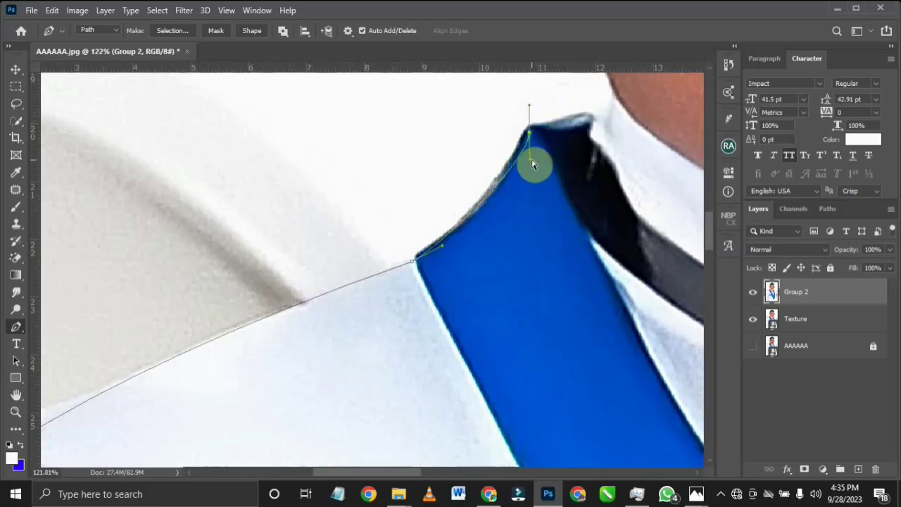
left_click_drag(532, 164, 500, 209)
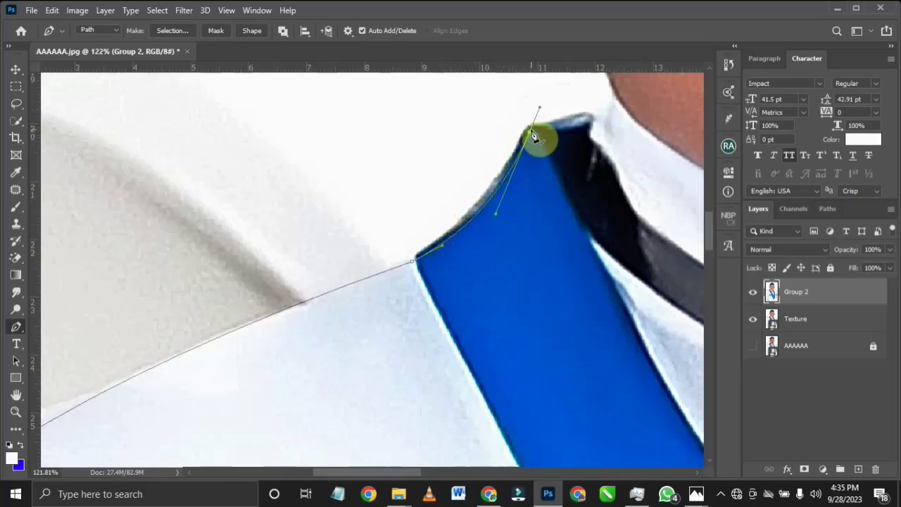
scroll(423, 285, "up", 2)
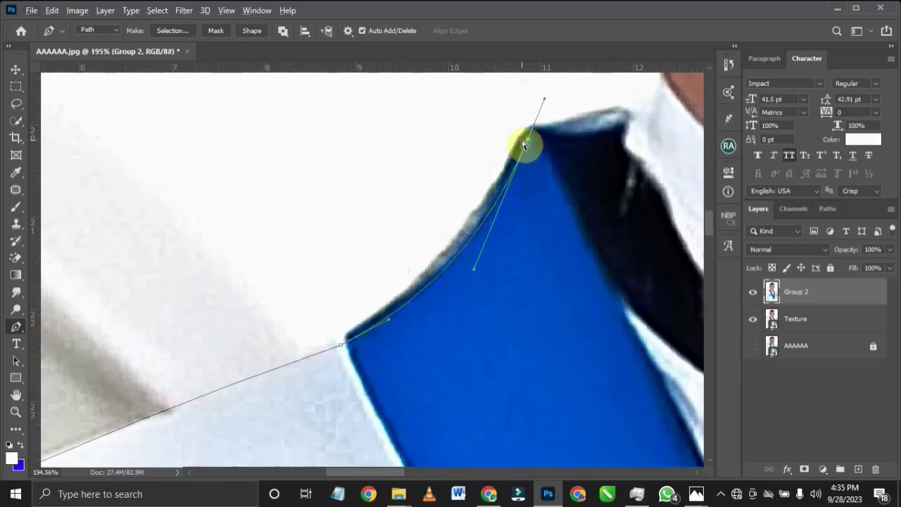
left_click_drag(530, 141, 533, 132)
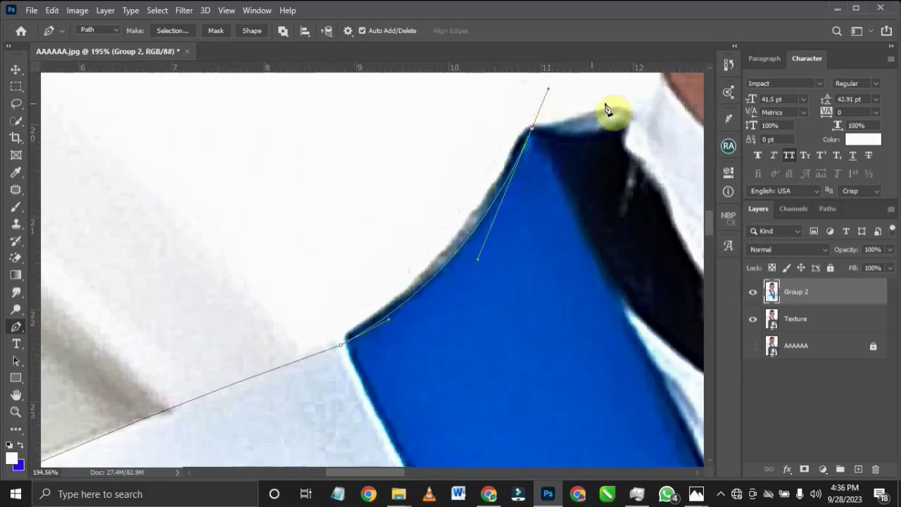
Step: Redirect the lapel tip anchor's forward handle and curve the path across the collar top to the base of the neck
left_click(629, 103)
key("ctrl+z")
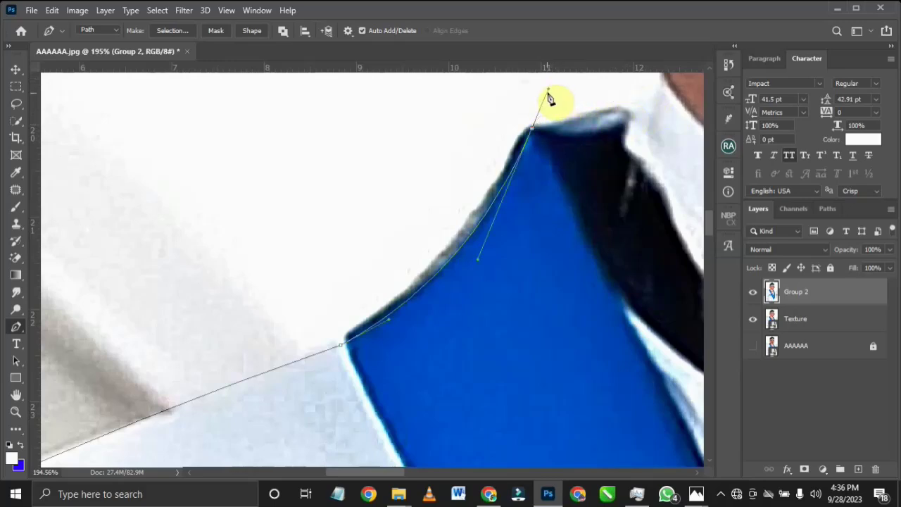
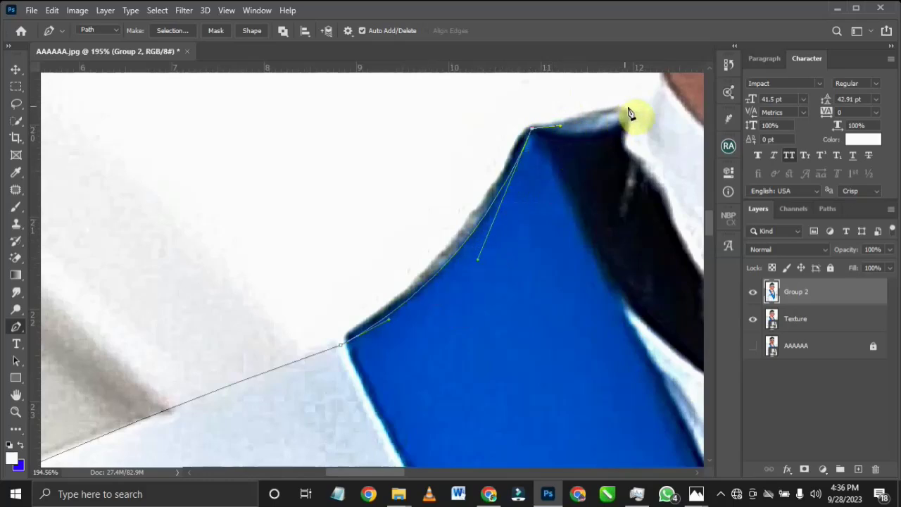
left_click(661, 88)
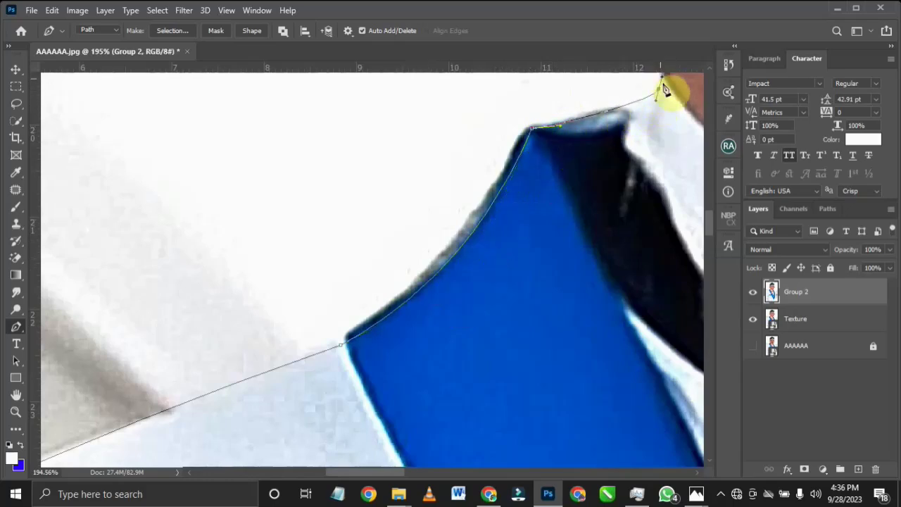
left_click_drag(648, 121, 563, 246)
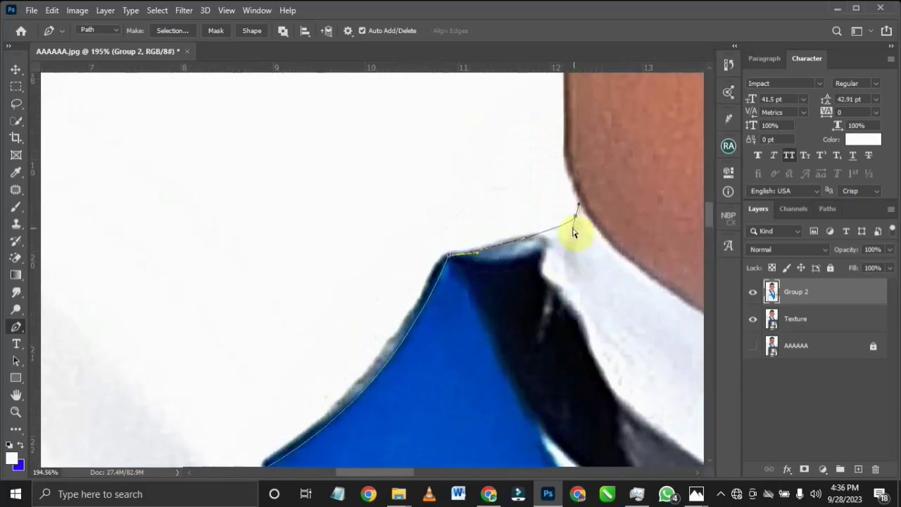
left_click_drag(574, 233, 566, 248)
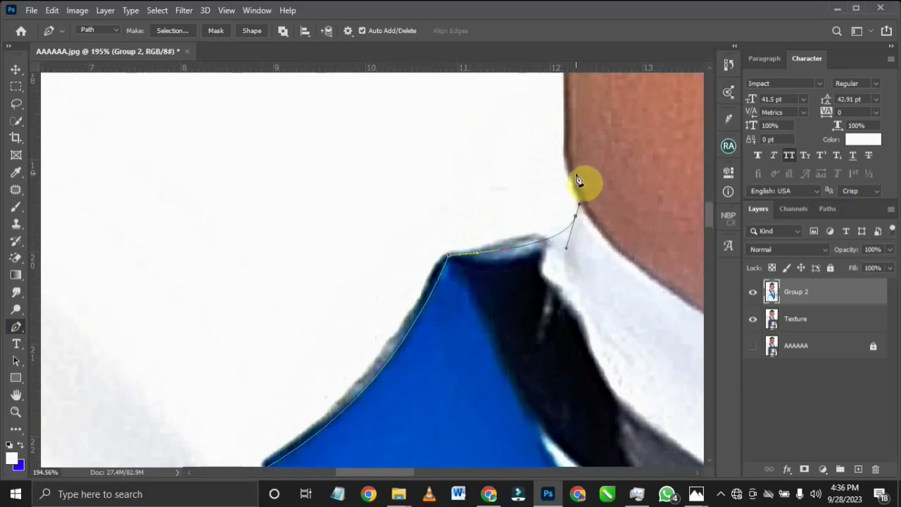
Step: Extend the path up the edge of the neck and jaw to the point beneath the earlobe
left_click(569, 147)
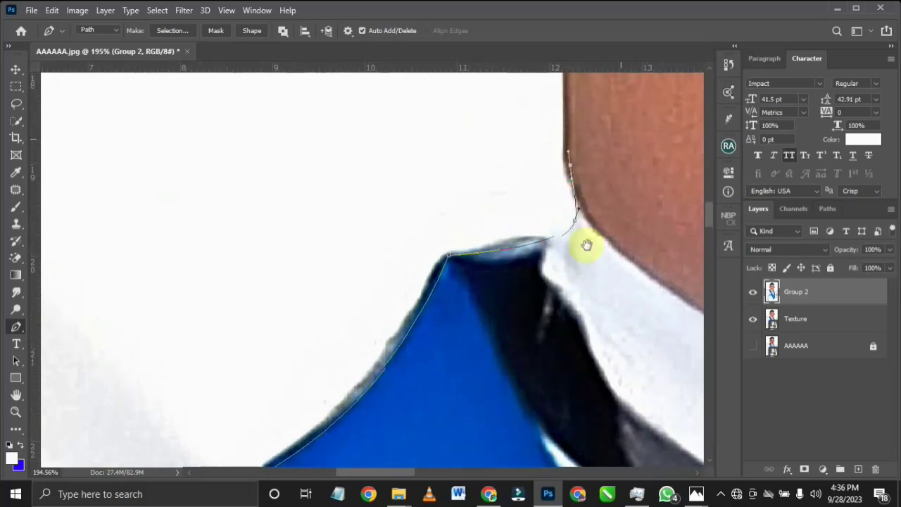
left_click_drag(622, 137, 556, 312)
left_click(499, 109)
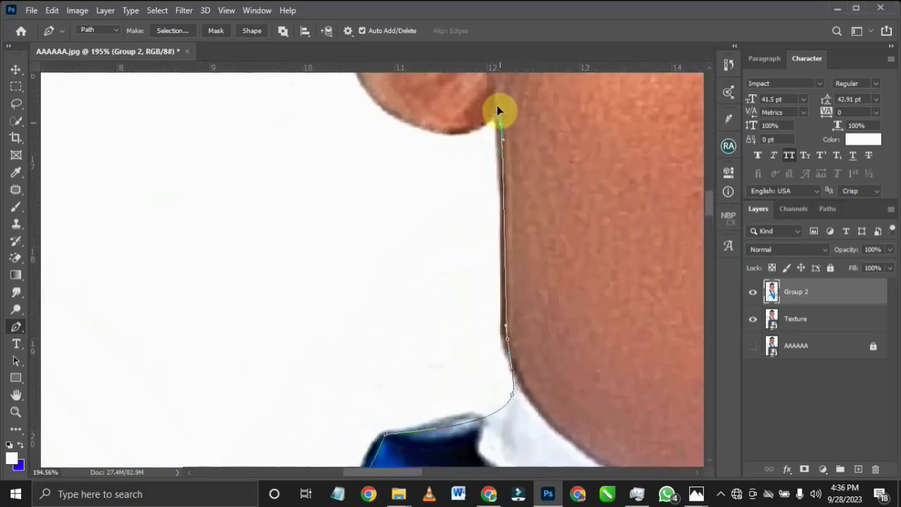
Step: Trace the path around the earlobe and up the outer edge of the ear on the picture's left side
left_click_drag(493, 123, 566, 300)
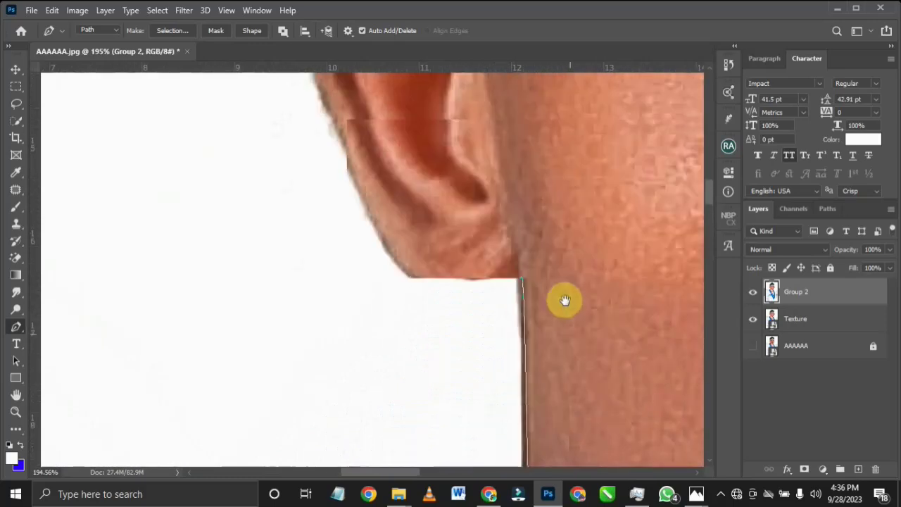
left_click_drag(390, 255, 426, 321)
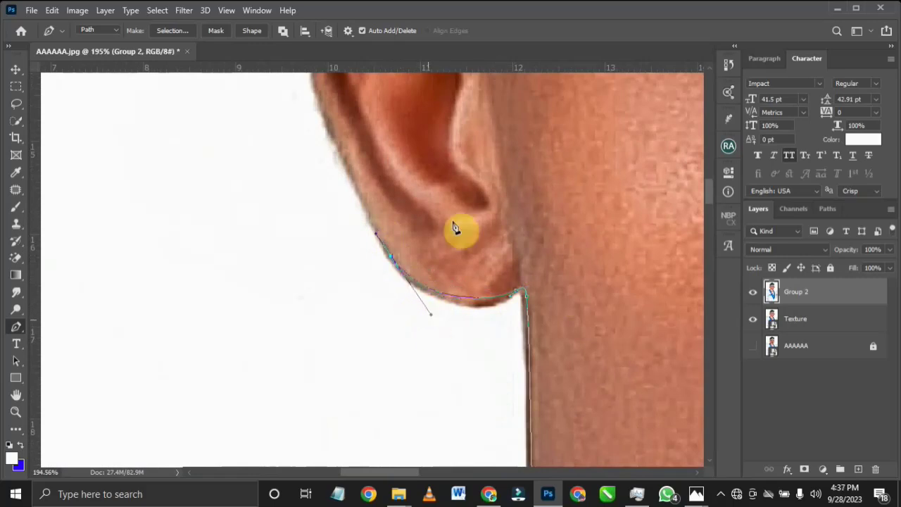
left_click_drag(455, 228, 517, 305)
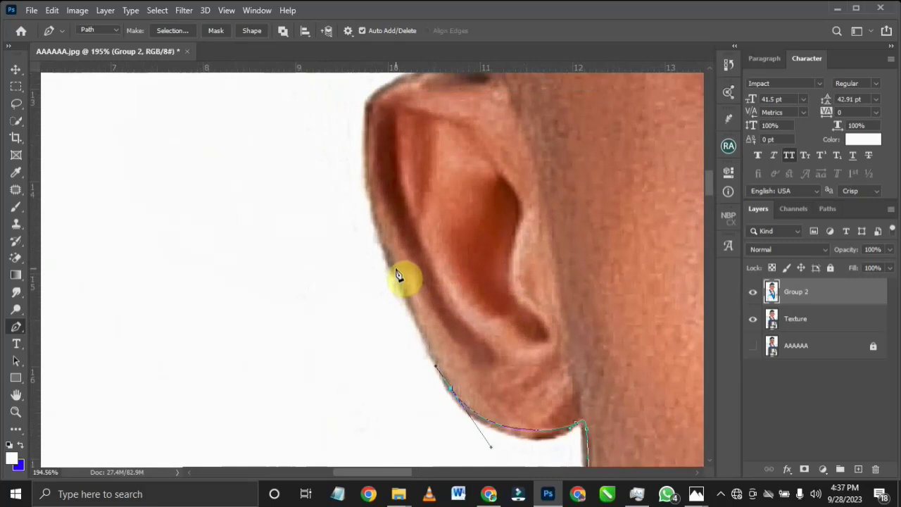
left_click(386, 255)
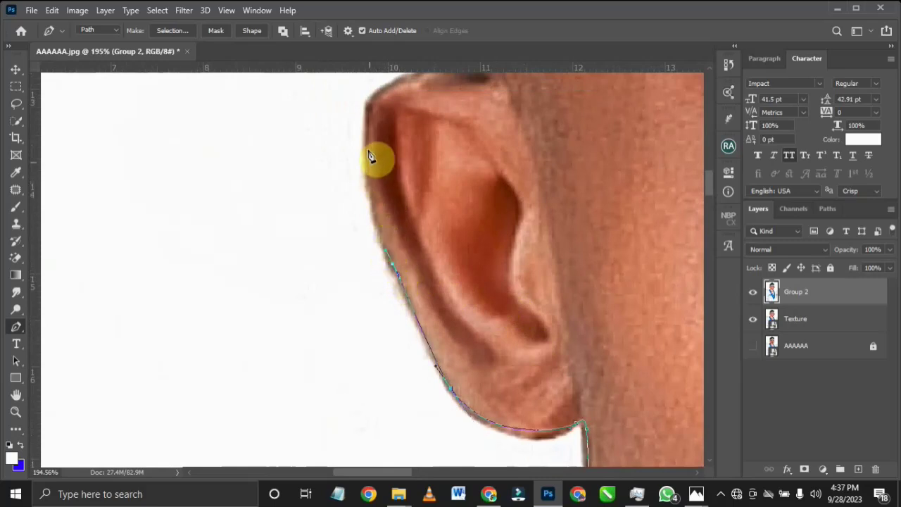
left_click_drag(371, 104, 357, 164)
Step: Curve the path over the top of the ear and place an anchor at the corner where it meets the side of the head
left_click_drag(455, 129, 431, 313)
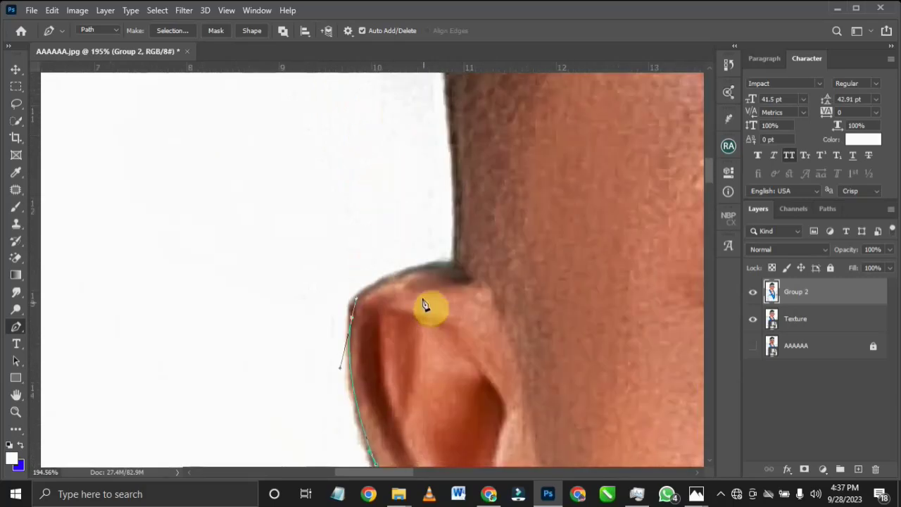
left_click_drag(480, 275, 385, 273)
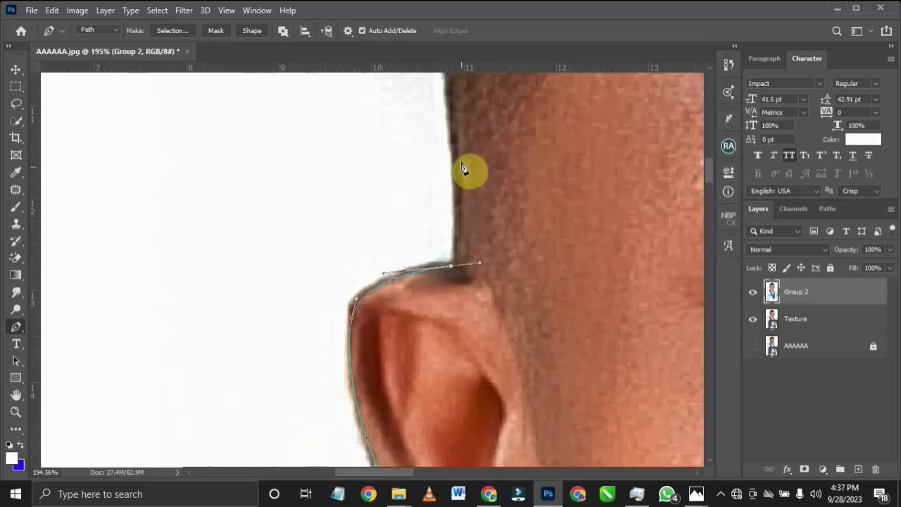
left_click(451, 267, "alt")
key("ctrl+z")
scroll(462, 270, "up", 3)
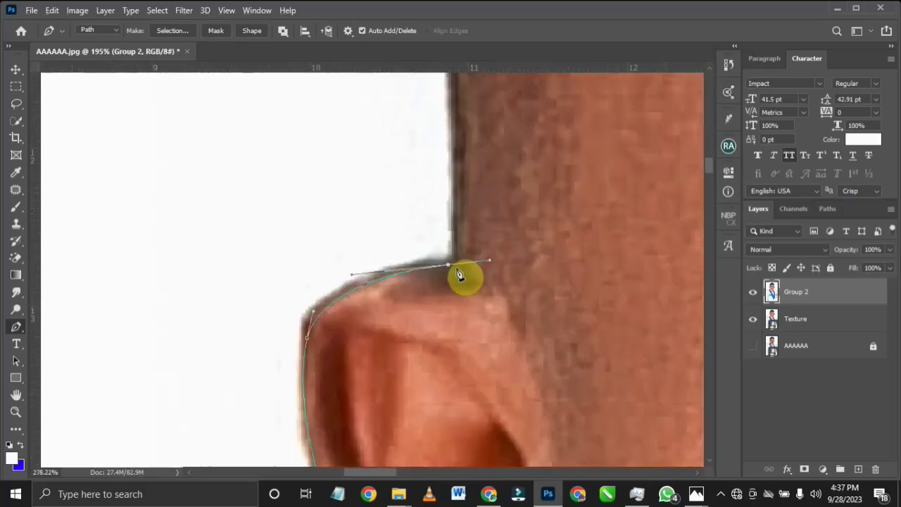
scroll(459, 275, "up", 1)
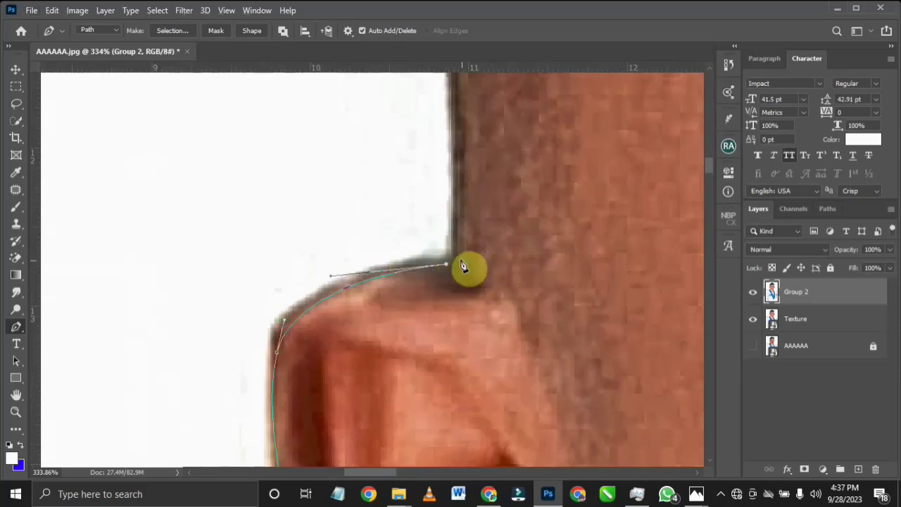
left_click(460, 252)
Step: Extend the path up the side of the head and curve it over the hair to the crown
scroll(455, 312, "up", 4)
scroll(456, 312, "right", 2)
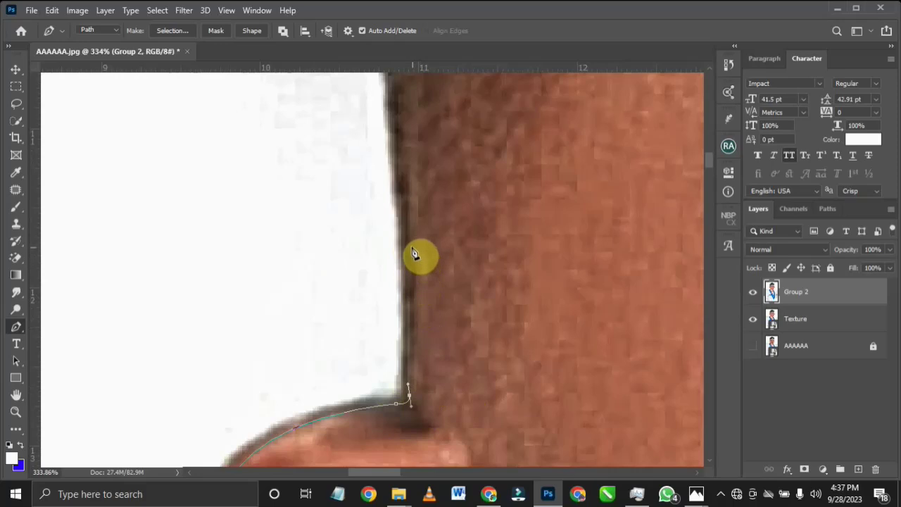
scroll(414, 255, "down", 8)
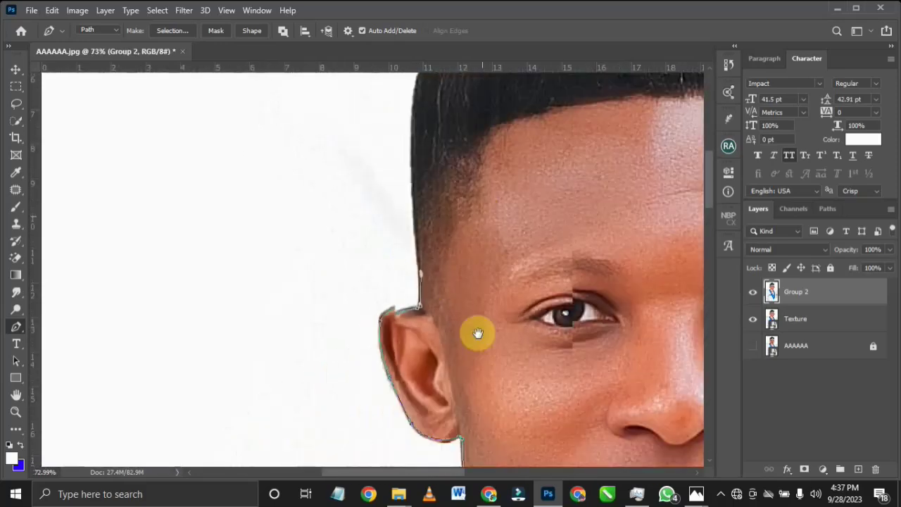
scroll(477, 333, "up", 4)
scroll(446, 346, "down", 3)
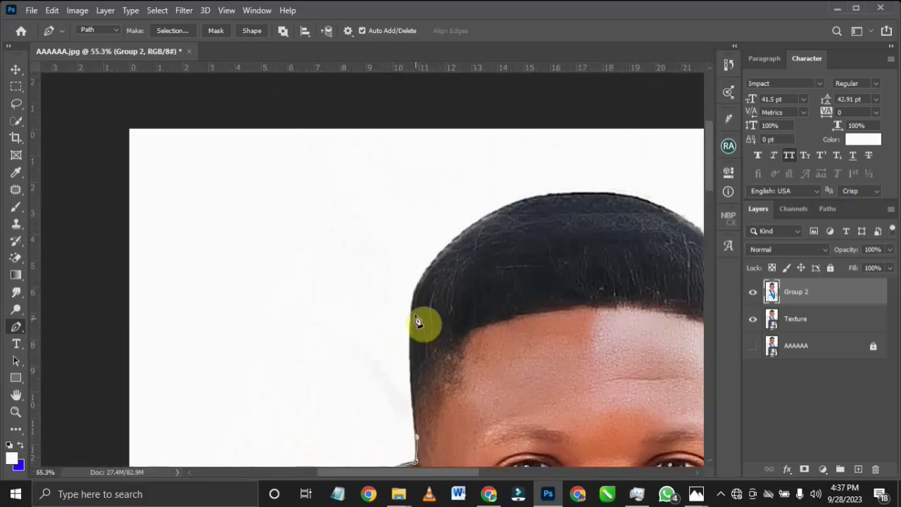
left_click(419, 282)
left_click_drag(583, 192, 466, 196)
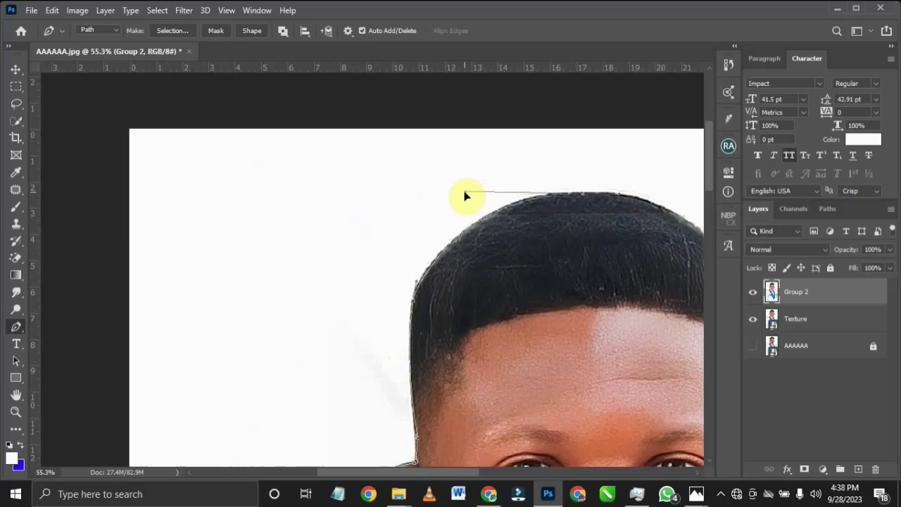
Step: Place a curved anchor on the opposite side of the hair and bend the segment from the crown towards the hair outline
left_click_drag(604, 232, 293, 231)
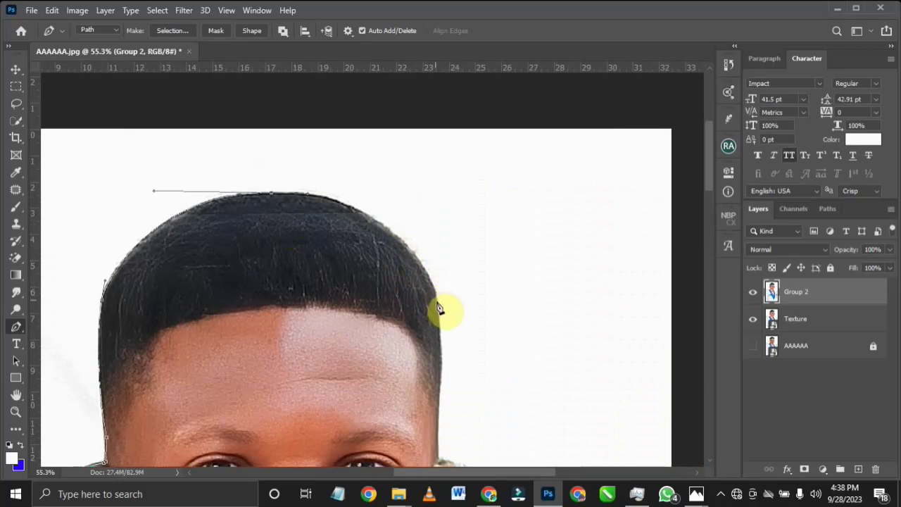
left_click_drag(437, 309, 439, 339)
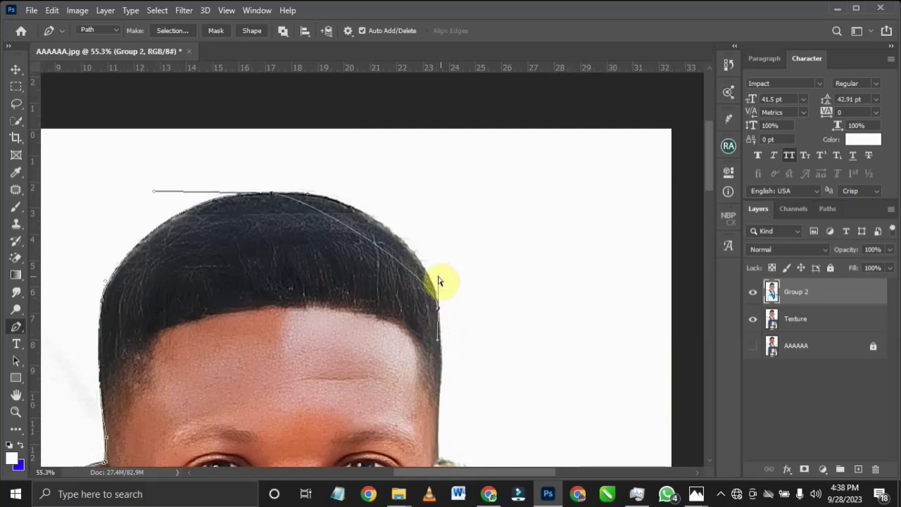
left_click_drag(437, 282, 397, 196)
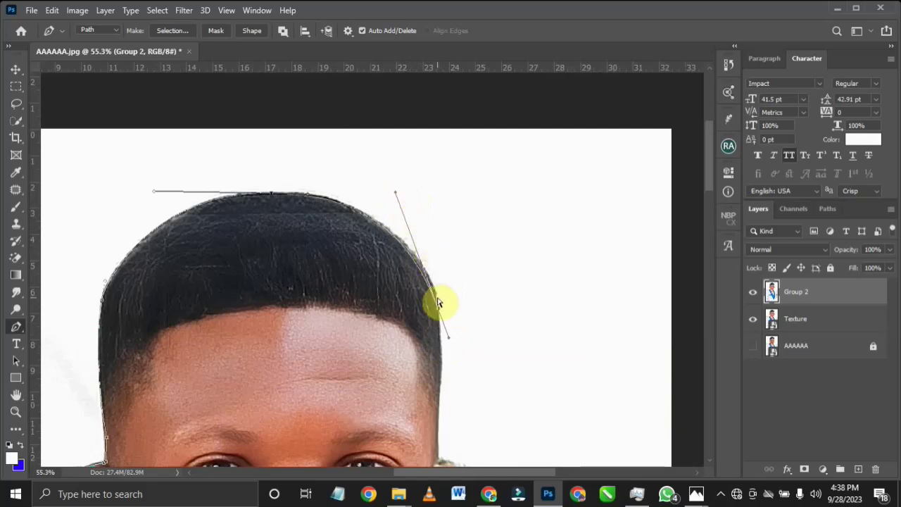
Step: Move the hair-side anchor up along the outline and reshape its handle so the segment from the crown fits the hair
scroll(436, 304, "up", 5)
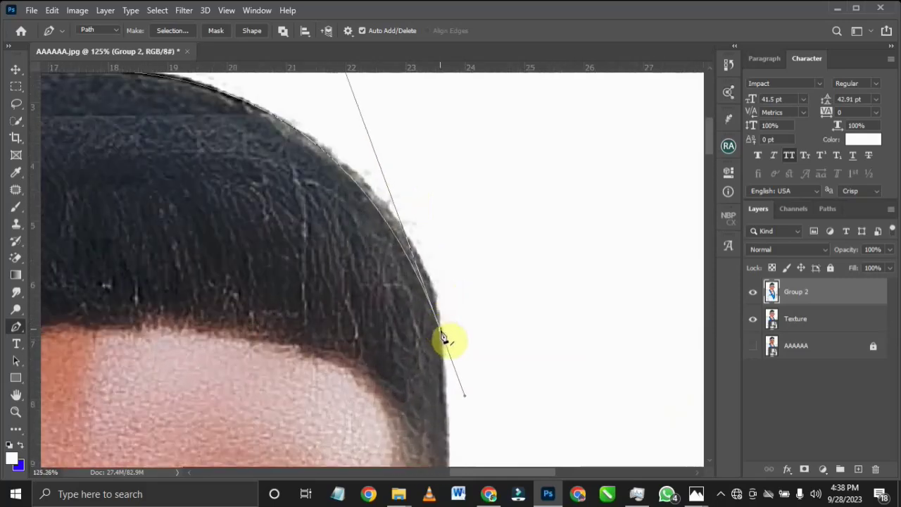
left_click_drag(442, 333, 411, 252)
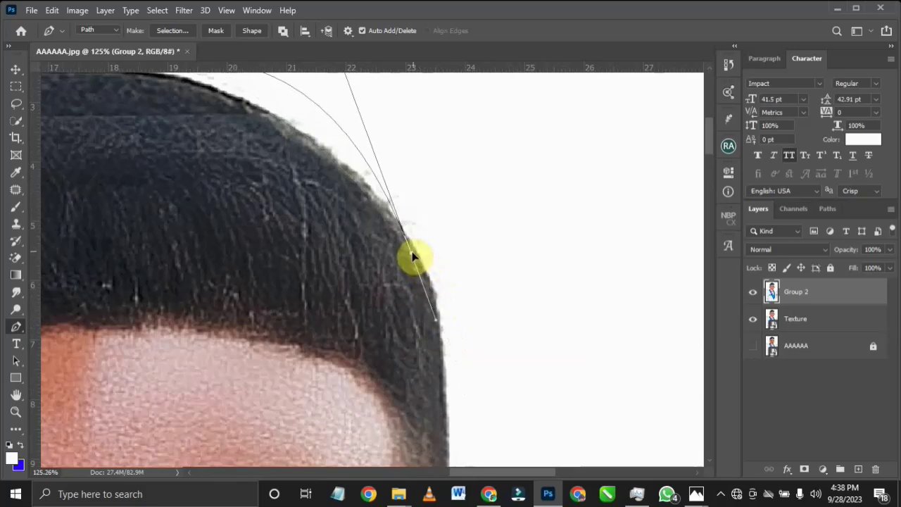
scroll(436, 274, "down", 1, "alt")
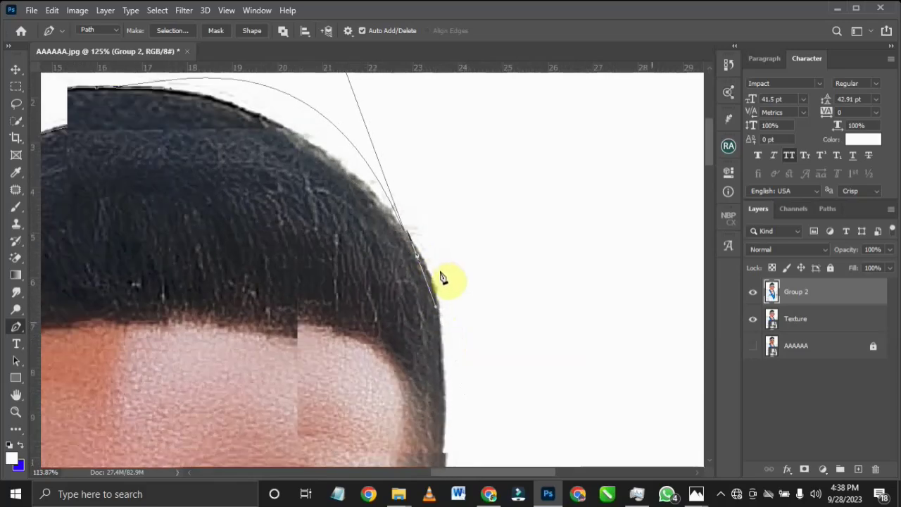
scroll(396, 189, "down", 3, "alt")
scroll(402, 185, "up", 3, "alt")
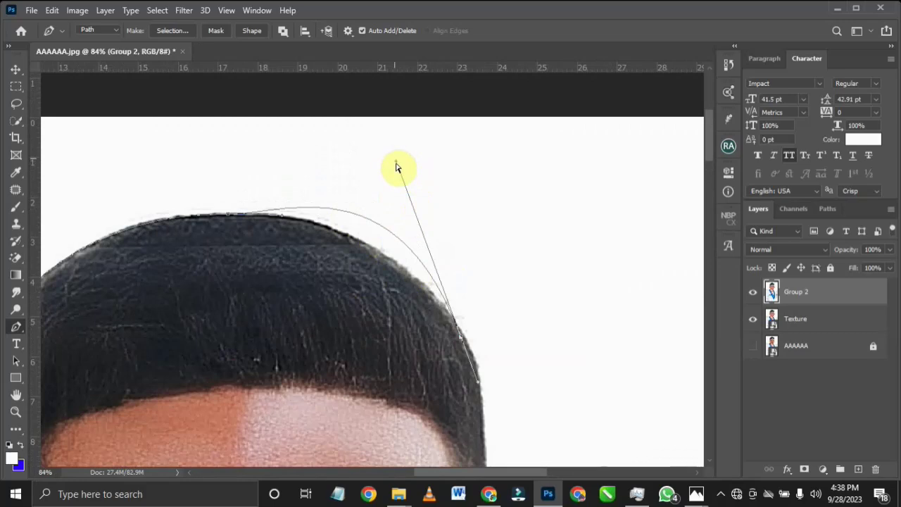
left_click_drag(397, 166, 387, 220)
Step: Extend the path down the side of the head to the top of the ear on the picture's right side
scroll(402, 252, "up", 3)
scroll(408, 256, "down", 3)
scroll(518, 341, "down", 5)
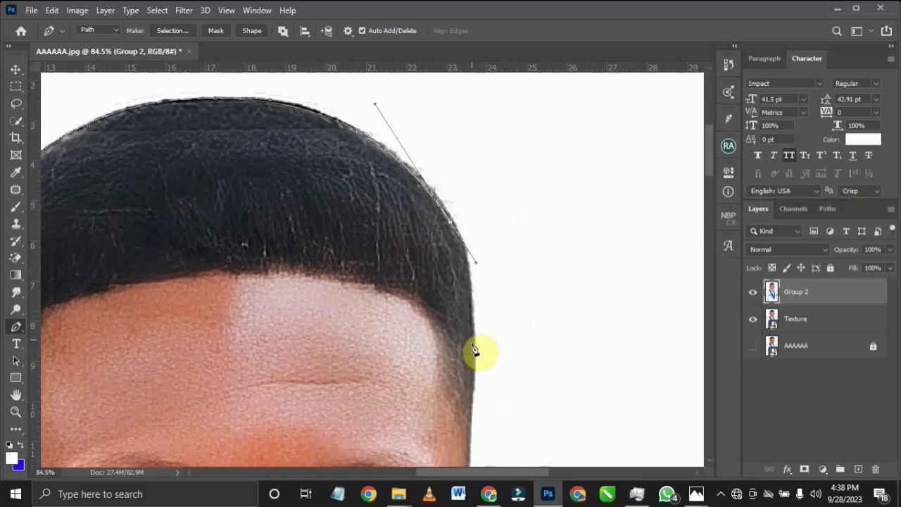
left_click(474, 386)
left_click_drag(474, 386, 472, 407)
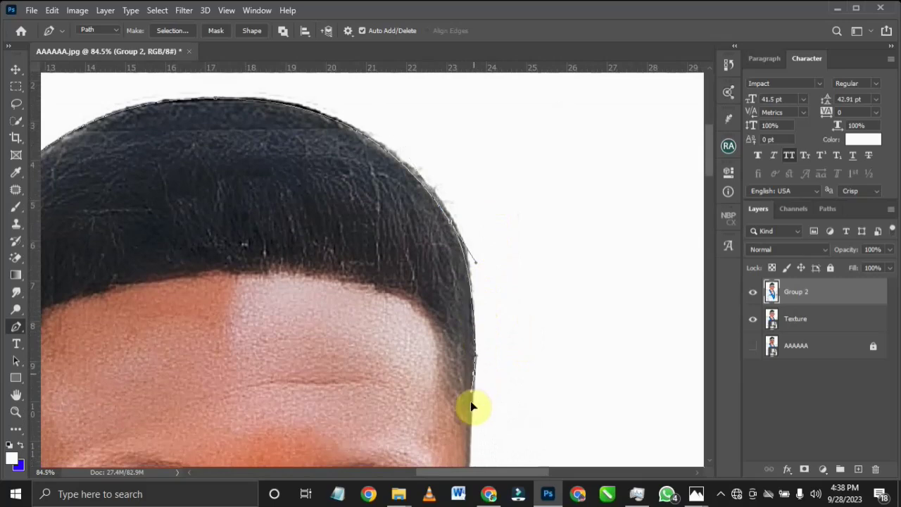
left_click_drag(479, 354, 435, 185)
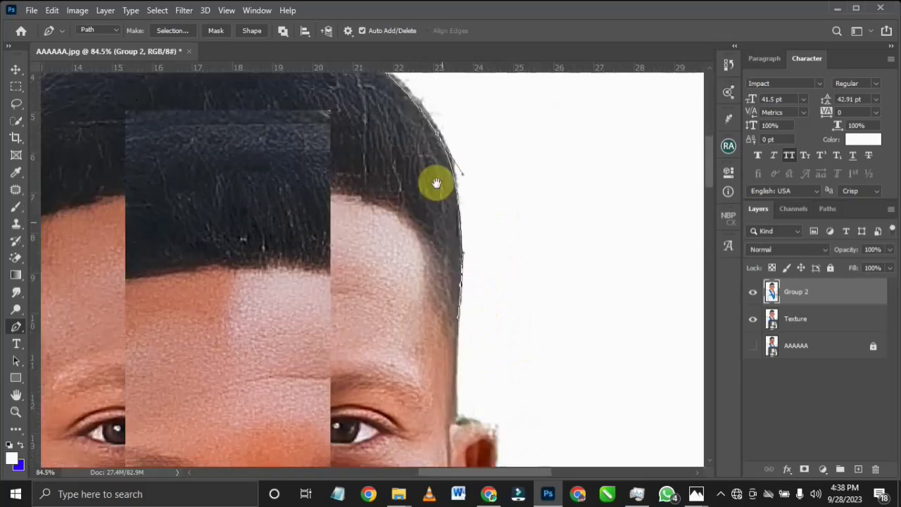
left_click(448, 372)
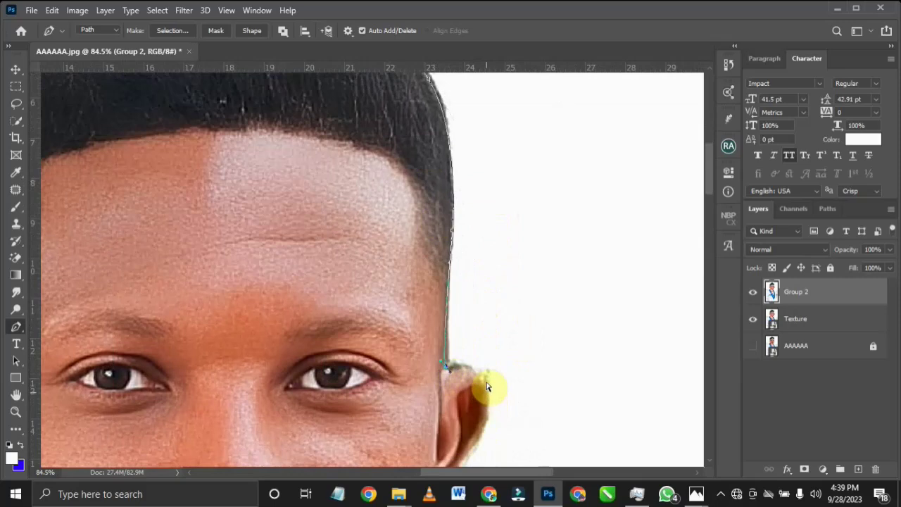
Step: Trace the path over the top of this ear and down its outer edge to the point beneath the earlobe
mouse_move(487, 369)
left_mouse_down()
mouse_move(491, 386)
mouse_move(485, 372)
left_mouse_up()
scroll(491, 386, "up", 2)
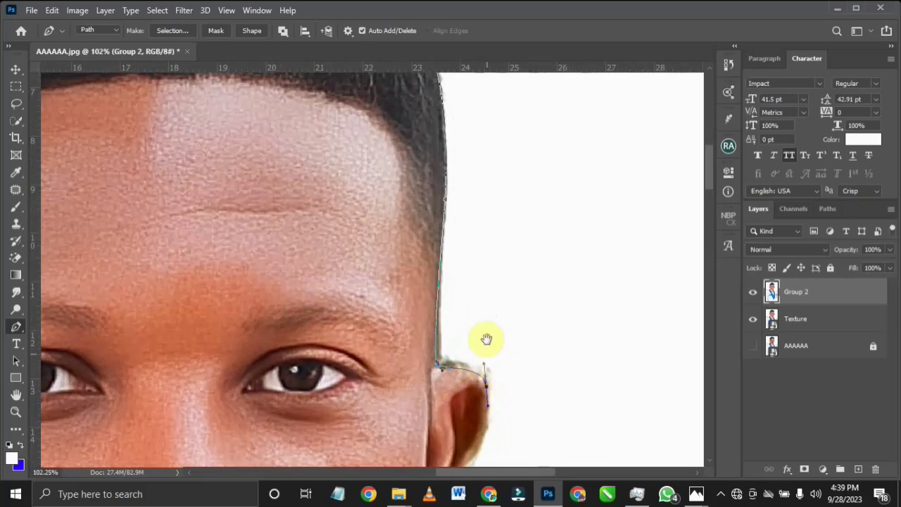
scroll(502, 248, "down", 5)
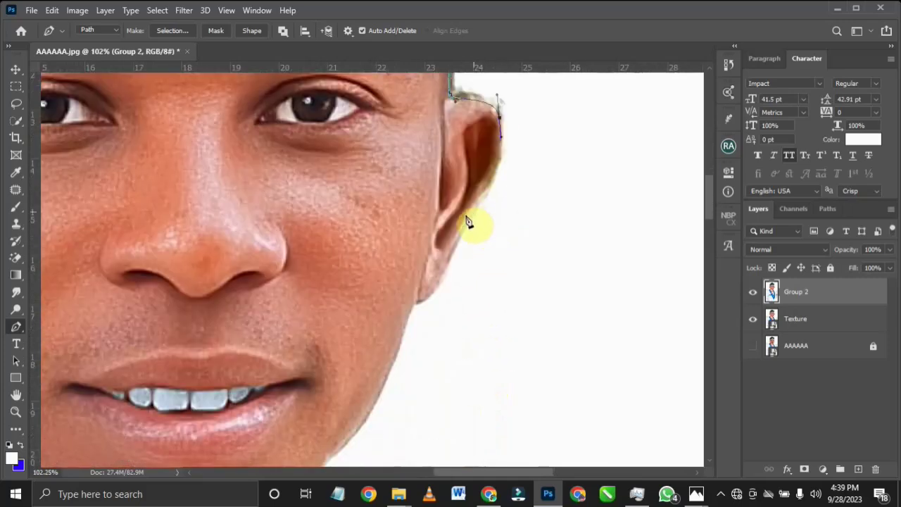
left_click_drag(459, 233, 451, 250)
left_click_drag(469, 220, 504, 176)
left_click(438, 281)
left_click_drag(432, 296, 418, 303)
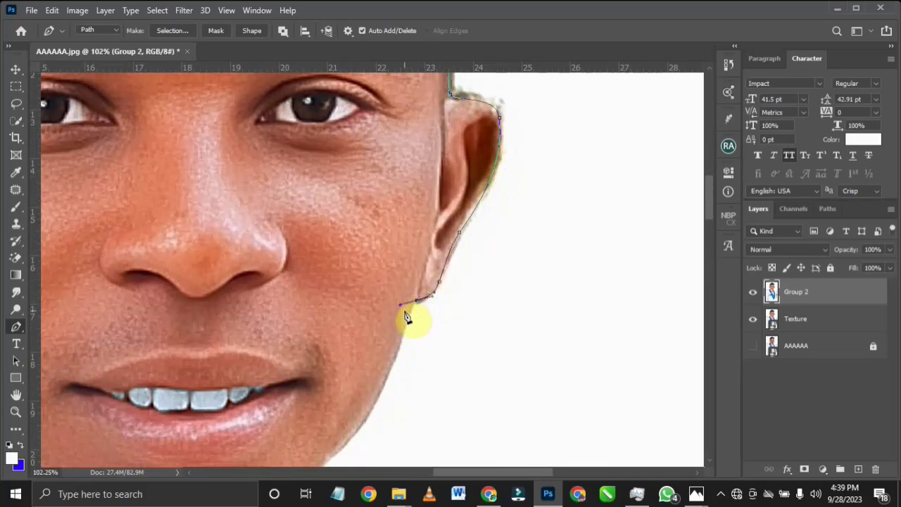
Step: Extend the path from beneath the earlobe down the jaw and bend the segment to fit the jawline
scroll(389, 204, "down", 3)
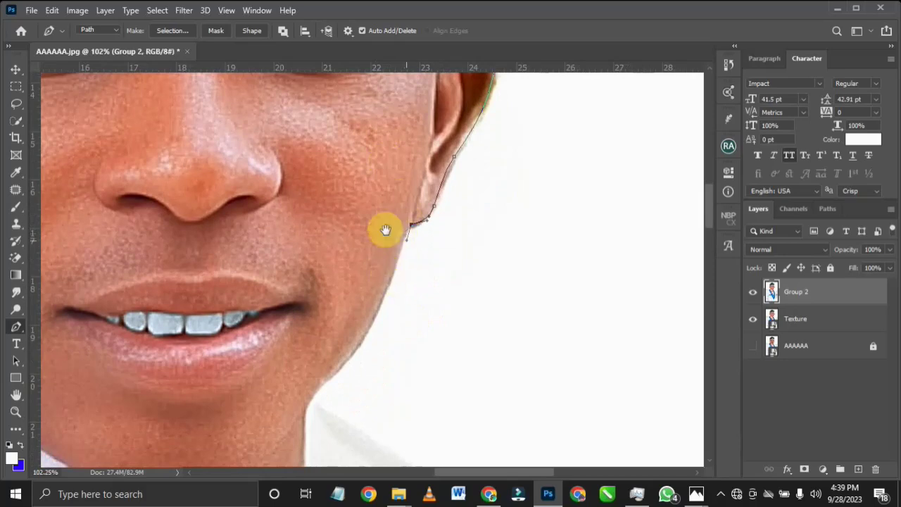
scroll(387, 261, "down", 3)
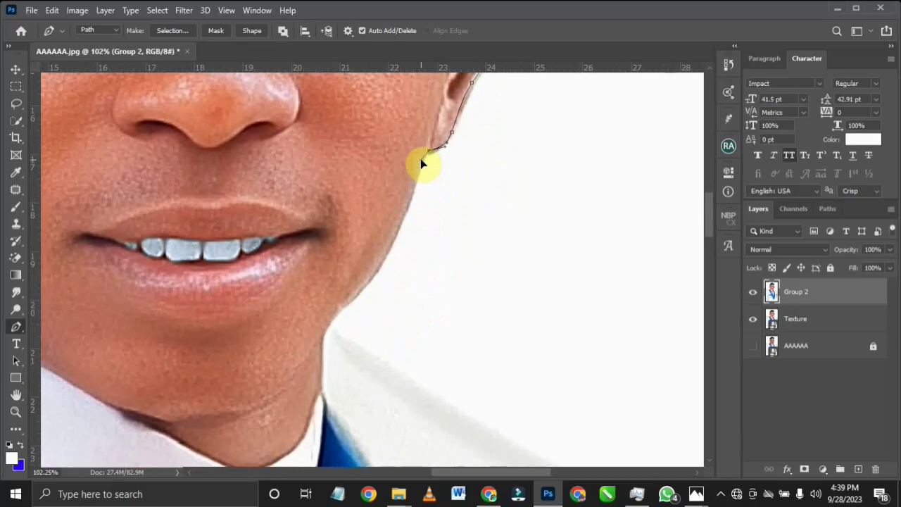
left_click(324, 326)
key("ctrl+z")
scroll(358, 303, "up", 2)
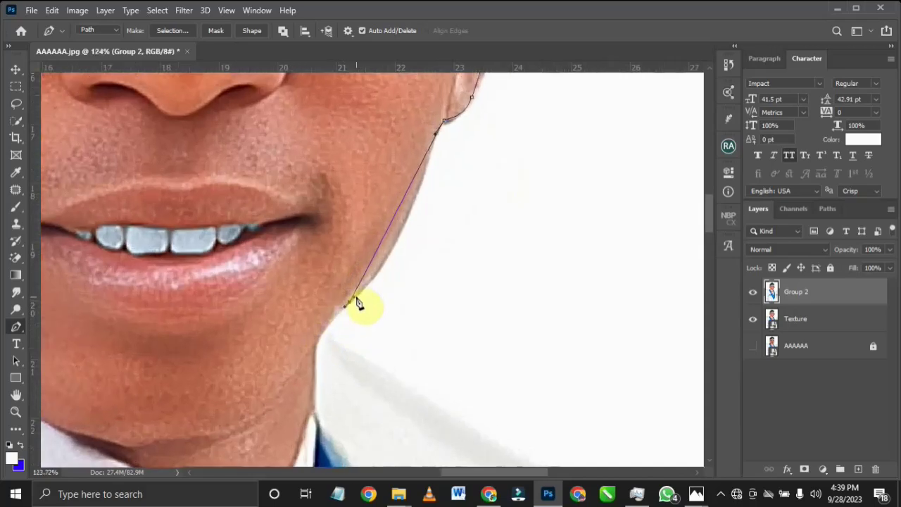
left_click_drag(352, 302, 394, 268)
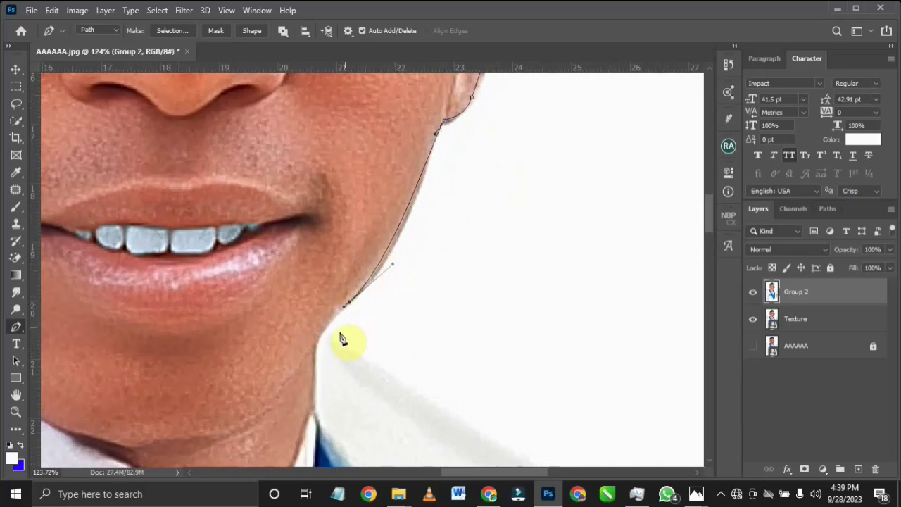
Step: Continue the path from the jaw down the side of the neck to the tip of the collar
scroll(348, 316, "down", 2)
scroll(358, 305, "down", 3)
scroll(386, 356, "up", 2)
scroll(383, 352, "up", 3)
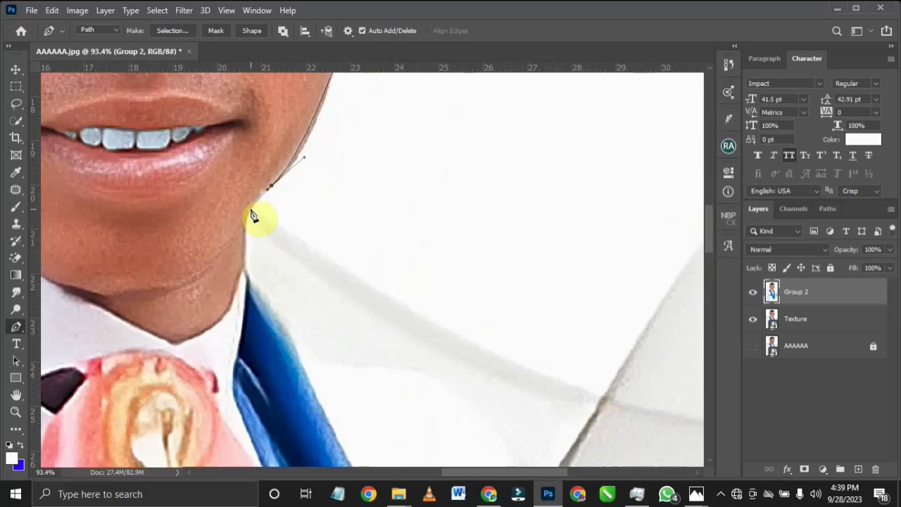
left_click_drag(248, 215, 247, 232)
scroll(272, 288, "down", 5)
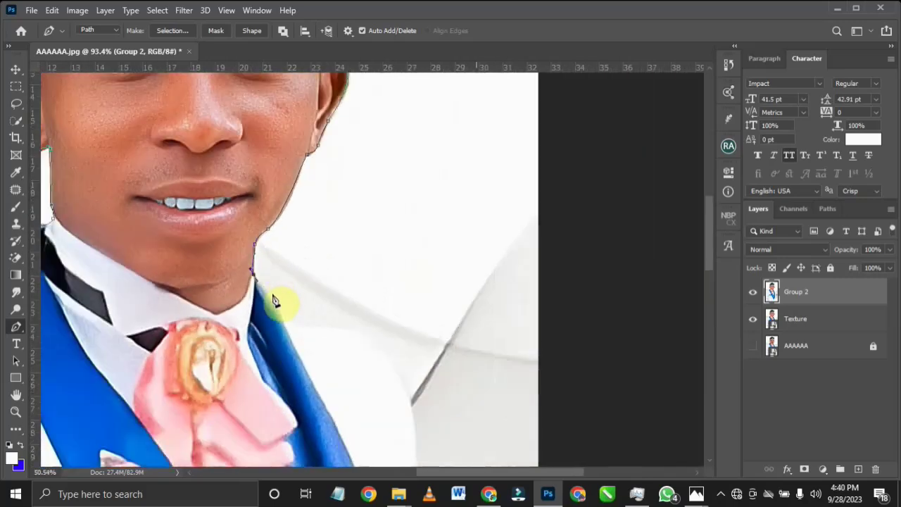
Step: Place a curved path anchor on the outer edge of the blue lapel below the collar tip
scroll(274, 301, "up", 5)
left_click_drag(305, 337, 313, 359)
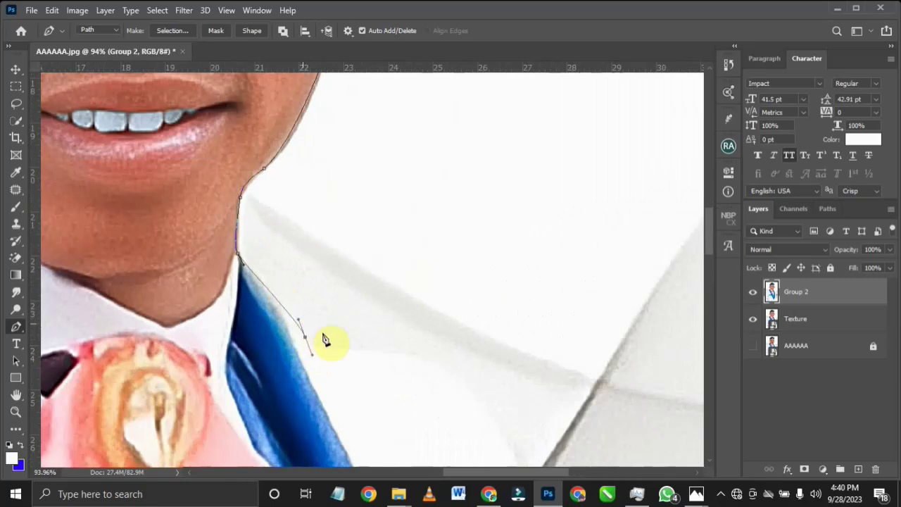
scroll(438, 347, "down", 3)
scroll(446, 348, "down", 4)
scroll(438, 359, "up", 4)
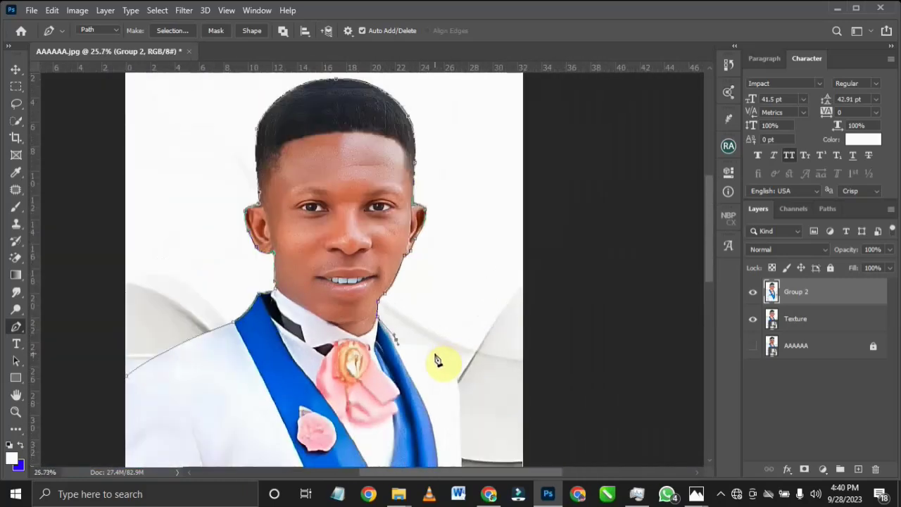
scroll(388, 343, "up", 1)
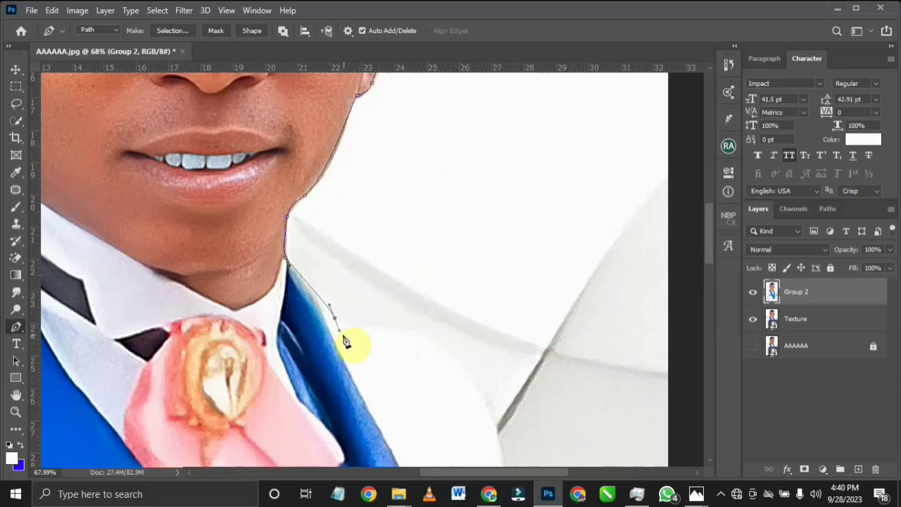
Step: Extend the path from the blue lapel across the top of the white jacket's shoulder with a curved anchor
left_click_drag(413, 331, 420, 341)
key("ctrl+z")
left_click_drag(433, 339, 439, 350)
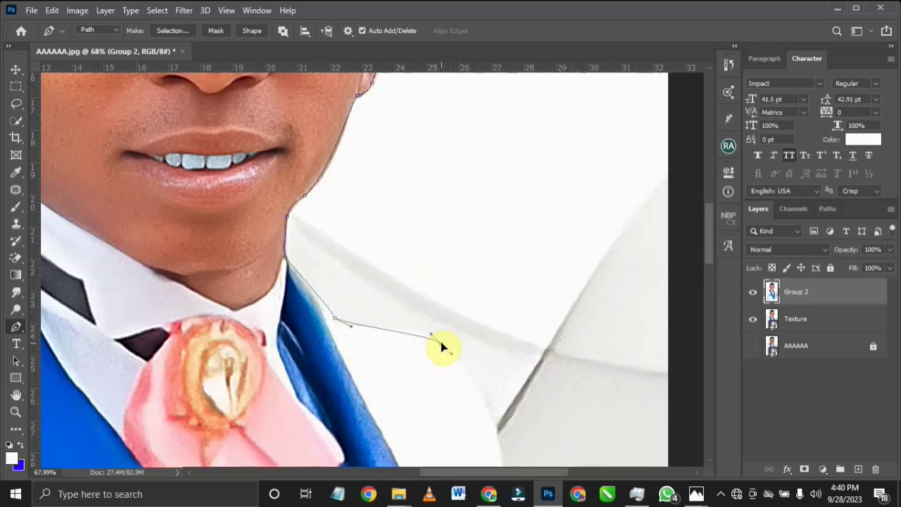
Step: Continue the path around the shoulder and down the upper part of the jacket's outer sleeve edge
left_click_drag(463, 371, 450, 240)
scroll(450, 240, "down", 6)
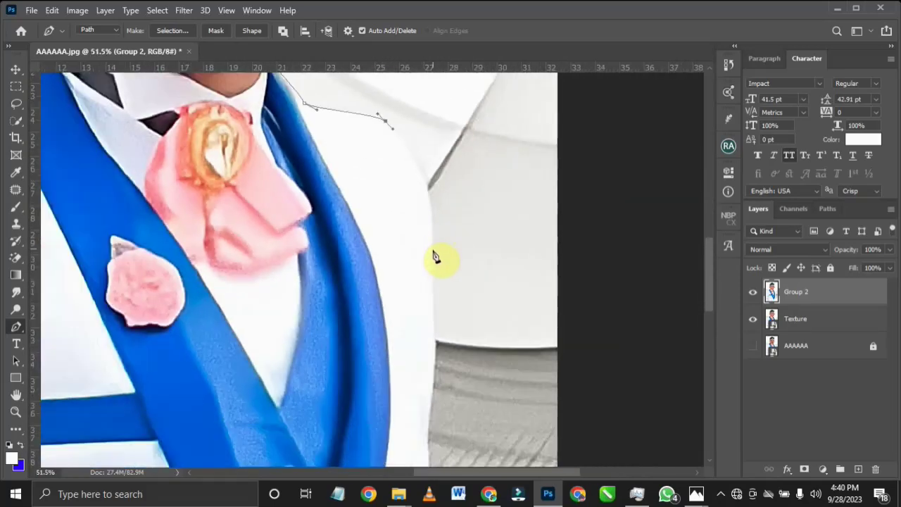
left_click(431, 255)
left_click_drag(435, 239, 435, 159)
scroll(423, 207, "down", 3)
left_click_drag(428, 256, 425, 281)
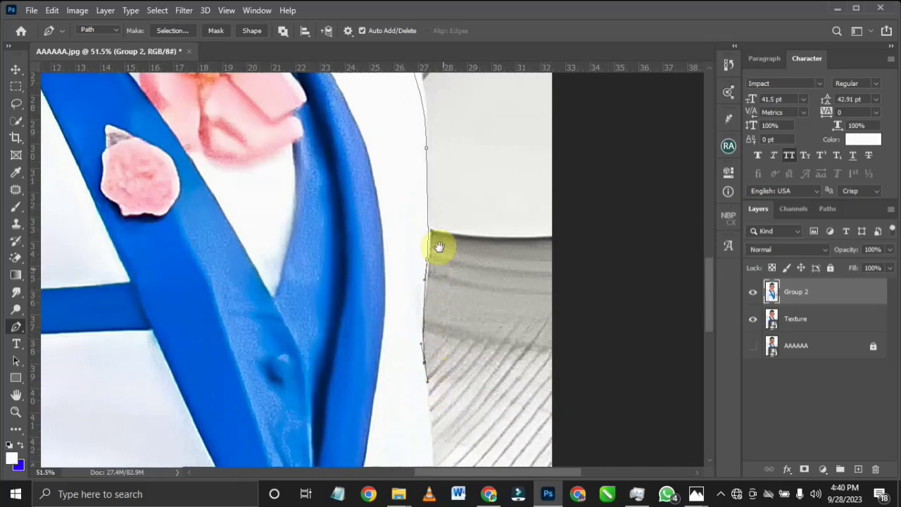
Step: Trace the path down the lower sleeve edge, past the striped background, to the bottom of the image
scroll(430, 387, "down", 4)
left_click_drag(428, 373, 442, 346)
scroll(422, 157, "down", 4)
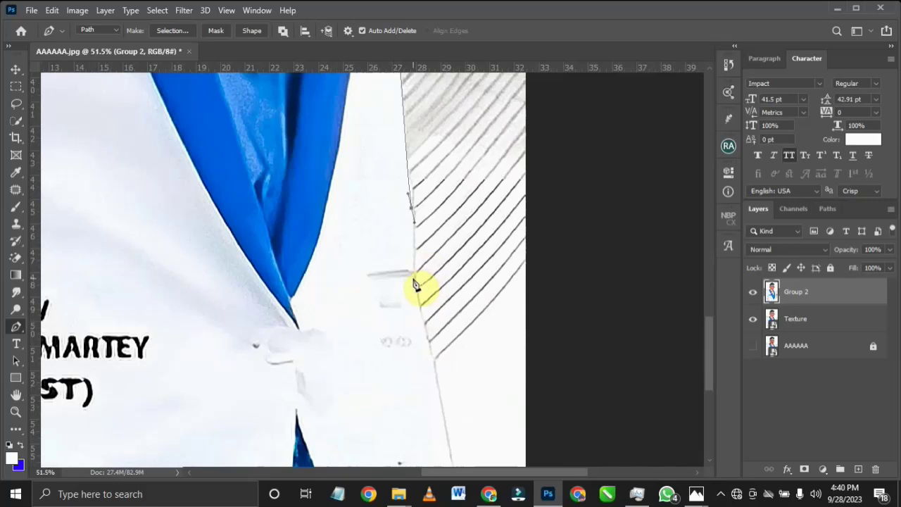
scroll(413, 306, "down", 4)
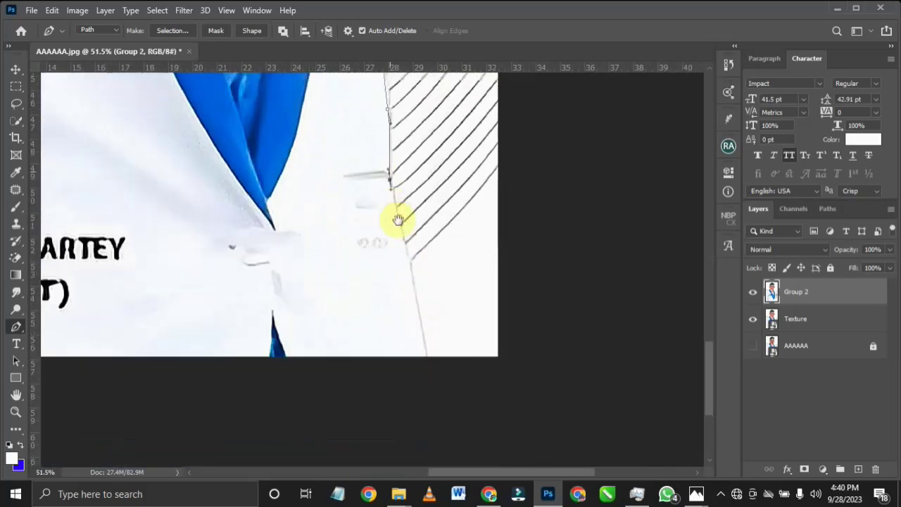
left_click(425, 340)
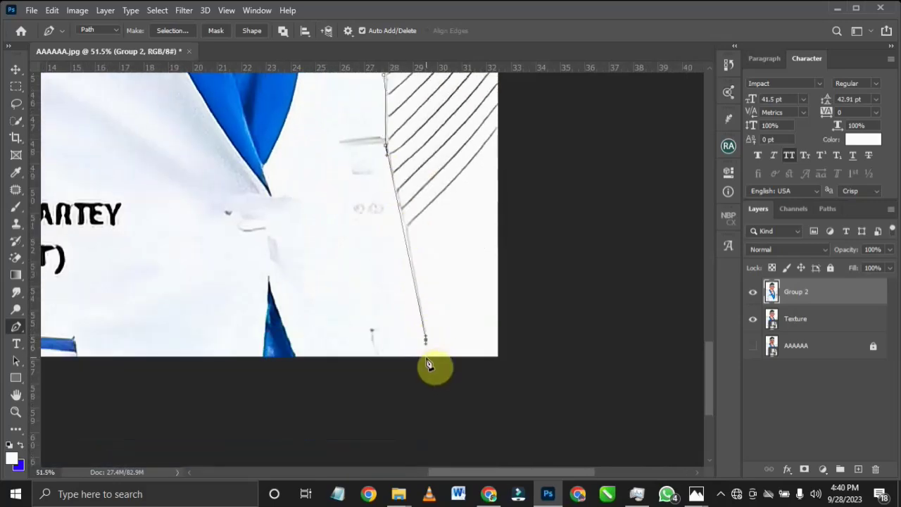
Step: Close the path along the bottom of the image and up its left edge to the starting shoulder anchor
scroll(451, 348, "down", 3)
scroll(467, 329, "down", 3)
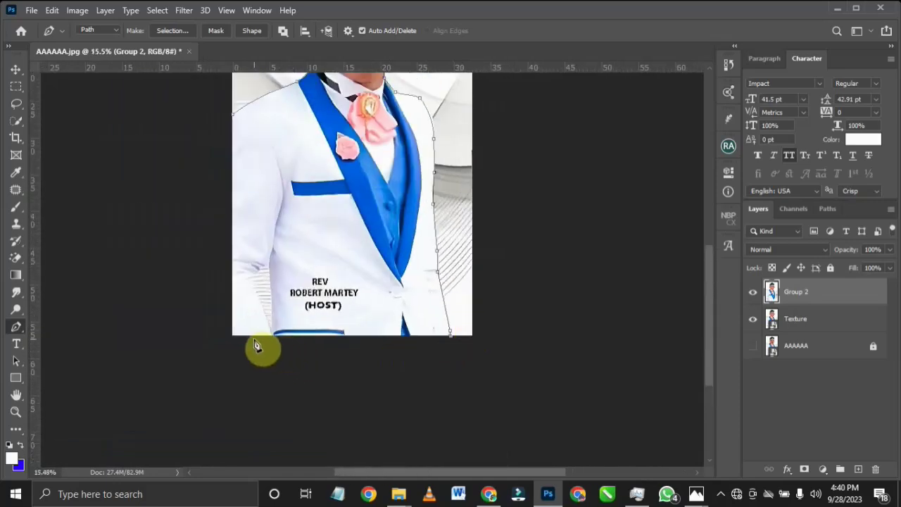
left_click(234, 337)
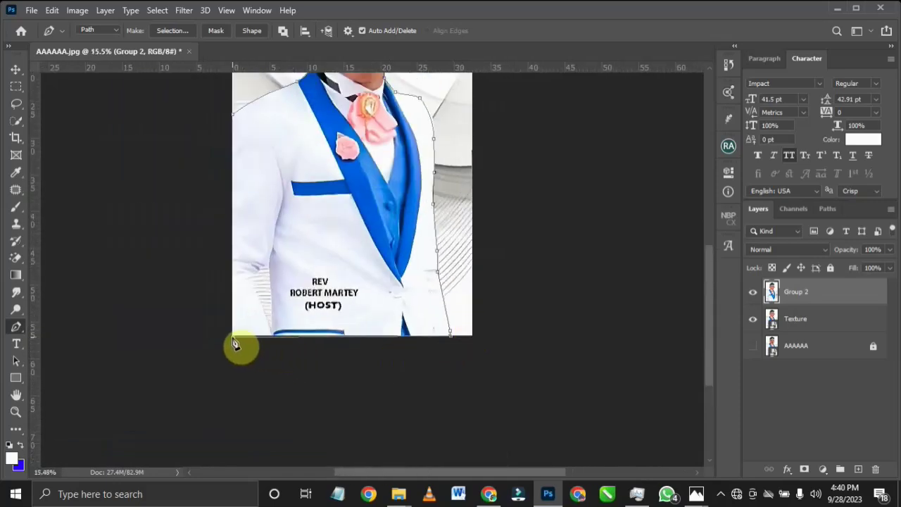
left_click(236, 121)
scroll(362, 162, "down", 3)
scroll(387, 261, "up", 2)
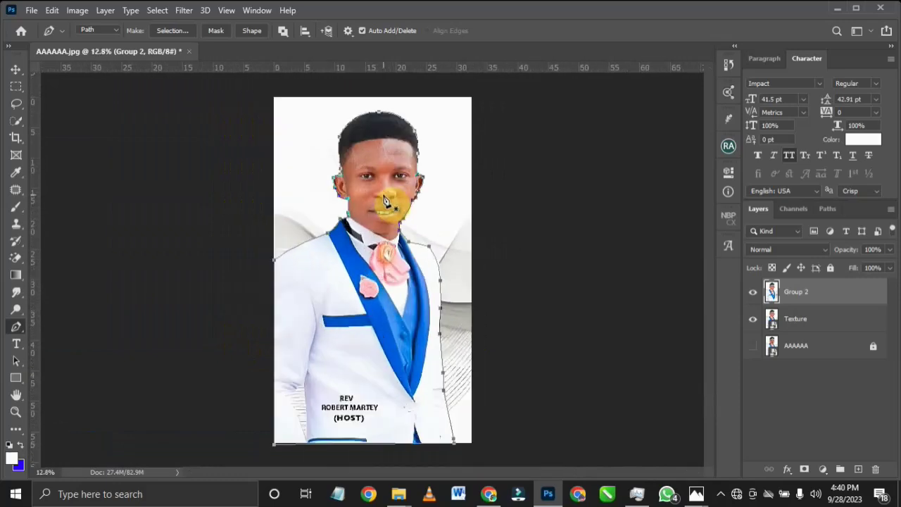
scroll(396, 225, "up", 2)
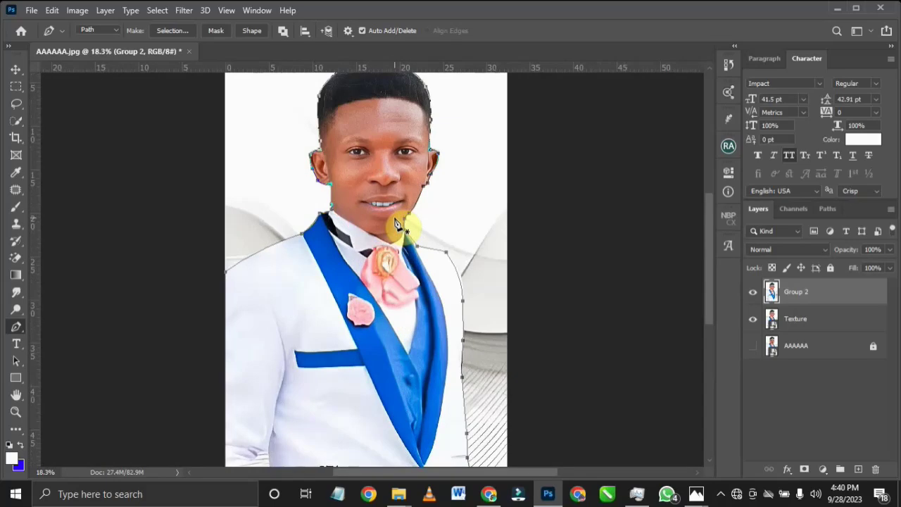
right_click(396, 224)
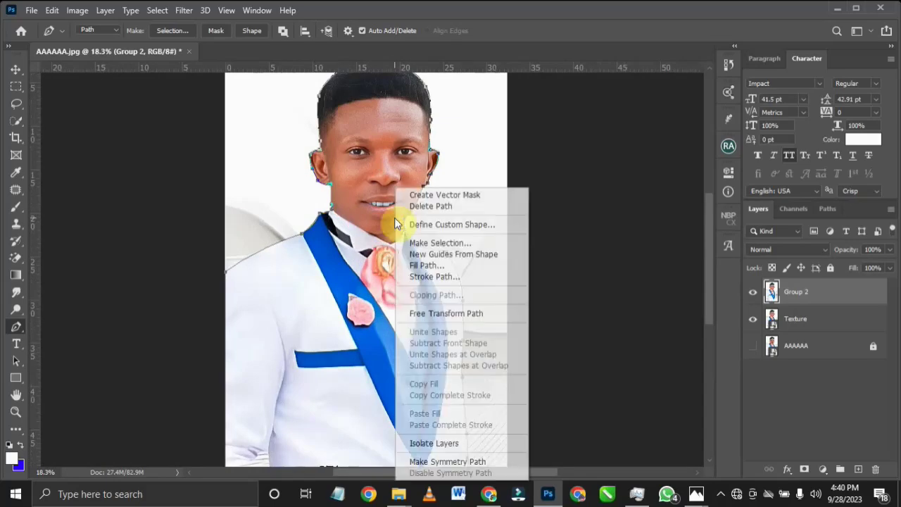
left_click(445, 243)
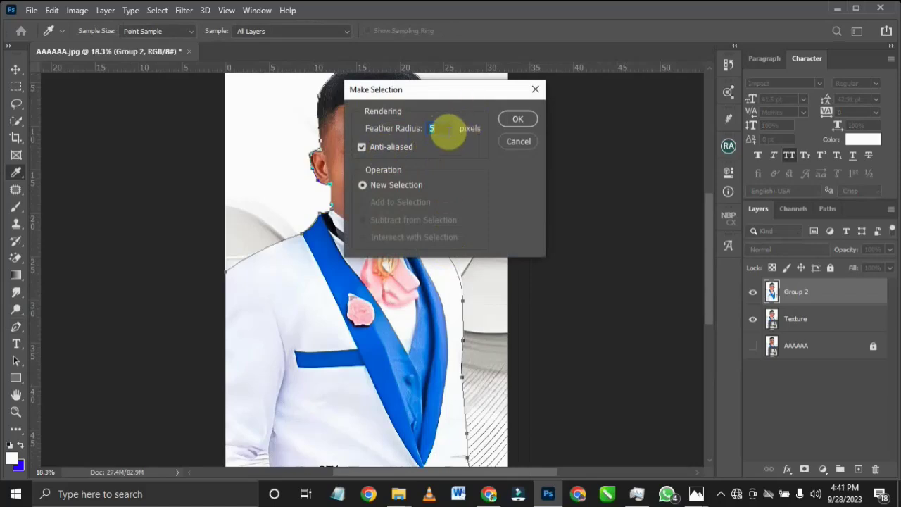
left_click(537, 92)
key("p")
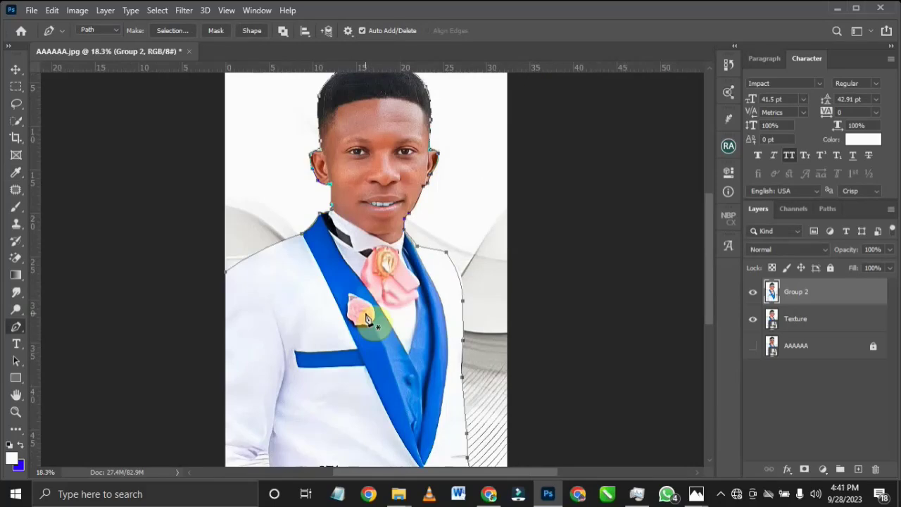
Step: Turn the closed outline path into a selection and copy the selected man to a new layer
key("ctrl+Return")
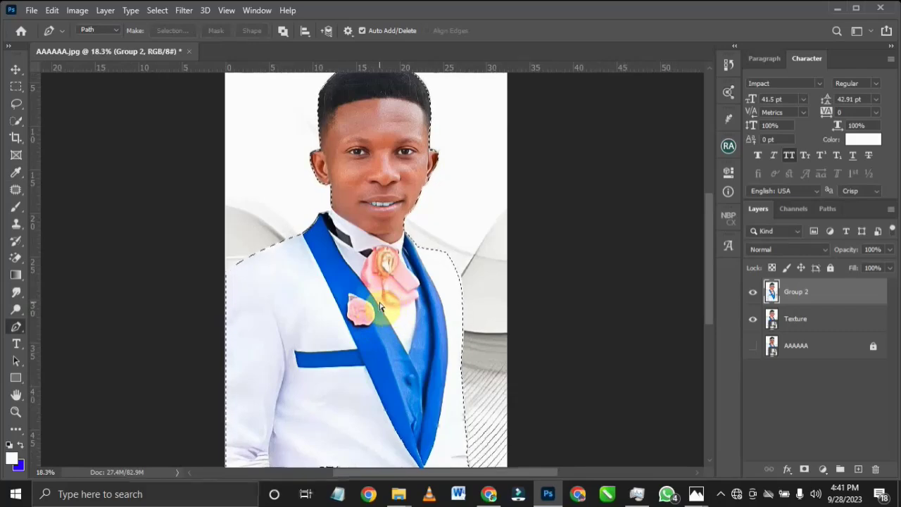
key("ctrl+j")
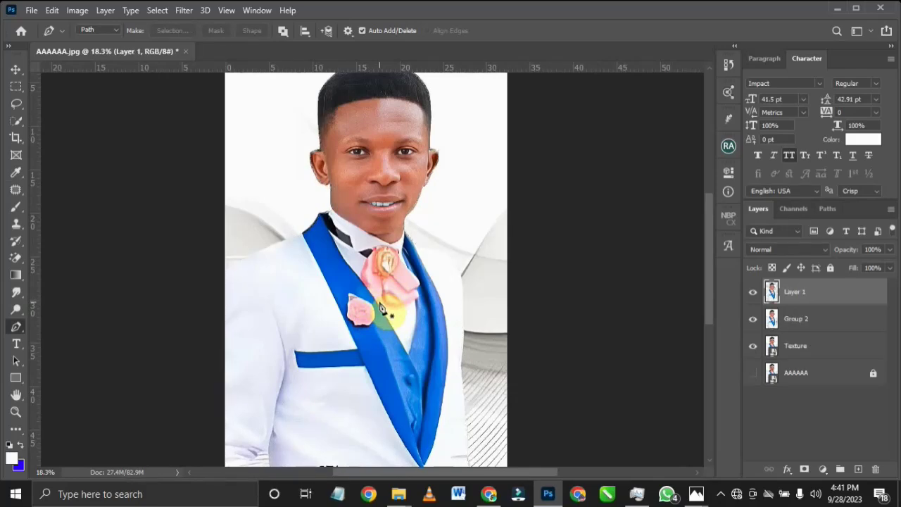
Step: Hide the Group 2 and Texture layers so only the cut-out man shows on transparency
left_click(752, 319)
left_click(751, 346)
scroll(483, 298, "down", 2)
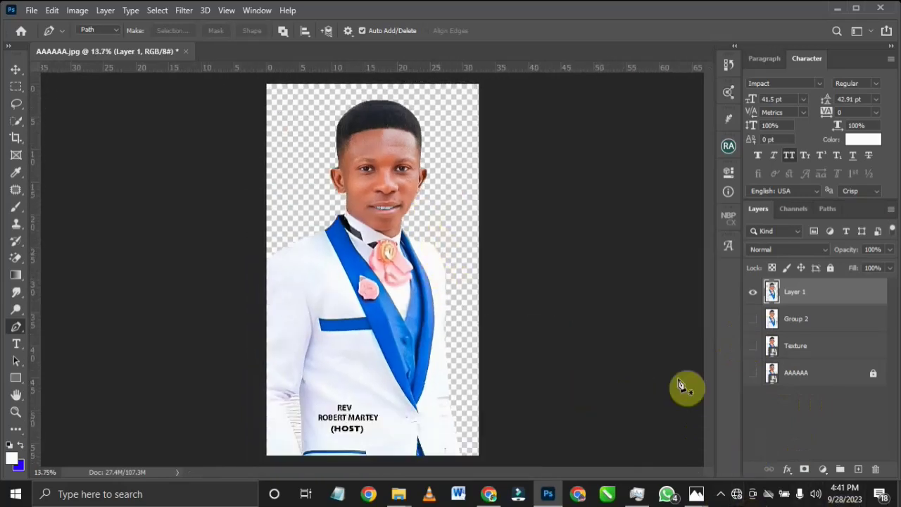
key("ctrl+minus")
scroll(397, 173, "up", 3)
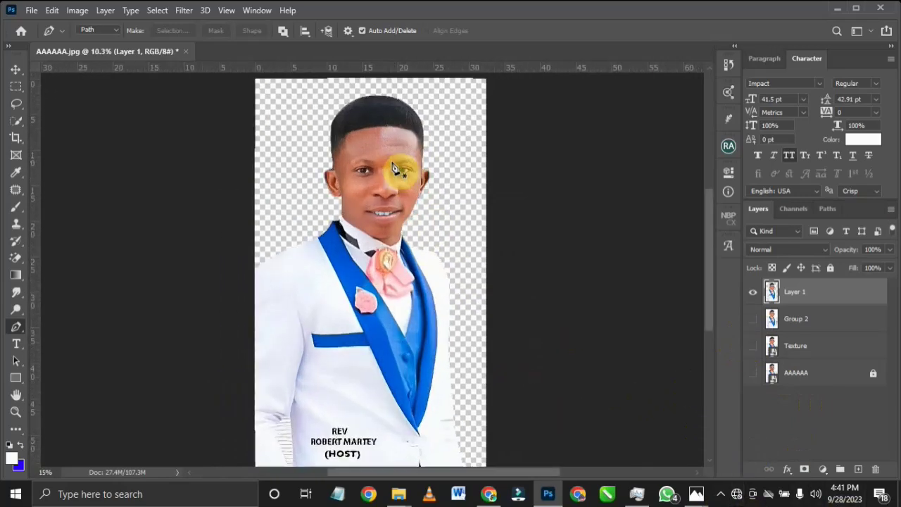
scroll(397, 212, "down", 4)
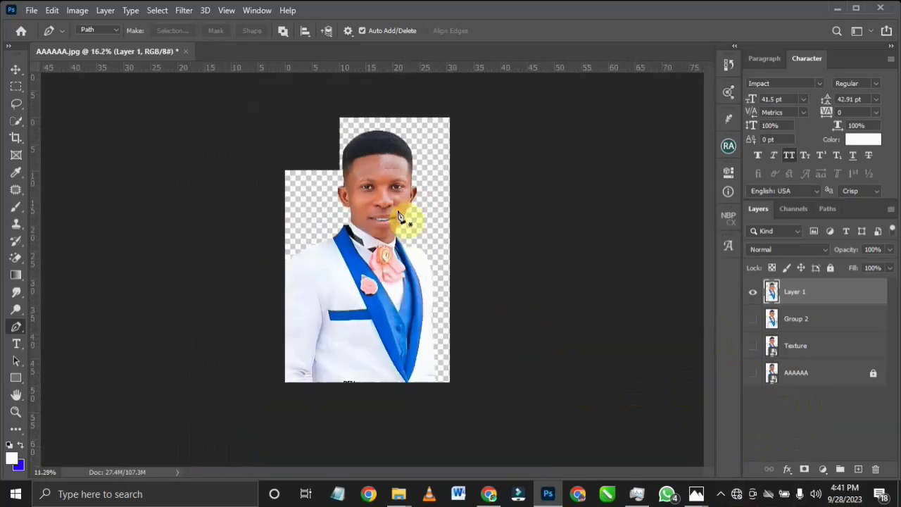
Step: Start a path beside the striped gap under the sleeve and trace the jacket's side down to the gap's lowest point
scroll(315, 425, "up", 4)
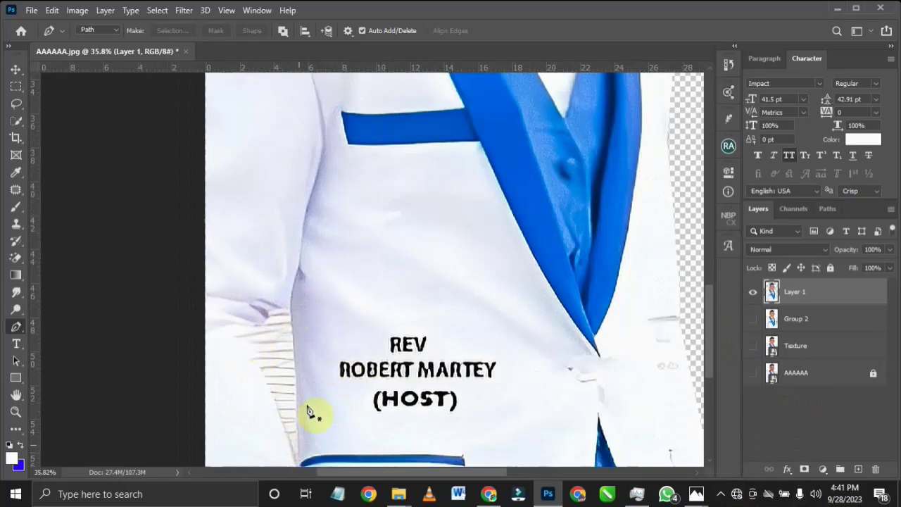
left_click_drag(428, 342, 451, 241)
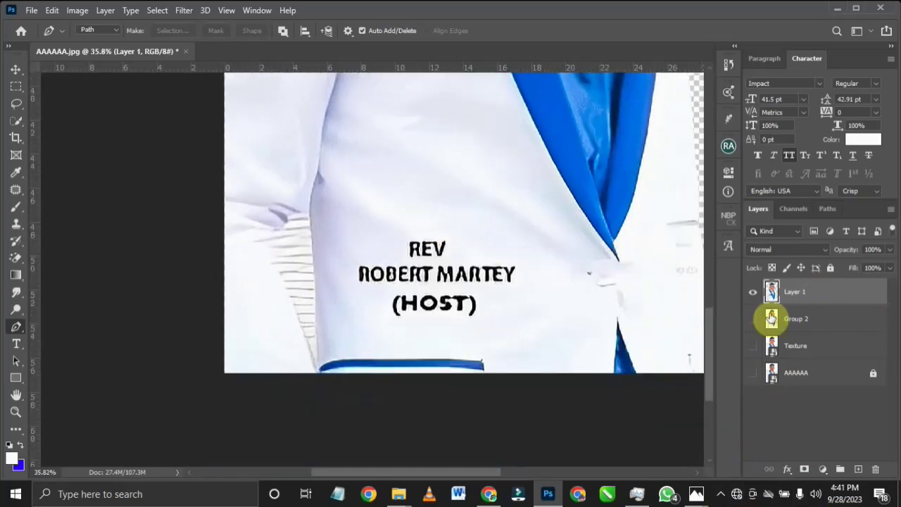
scroll(345, 227, "up", 1)
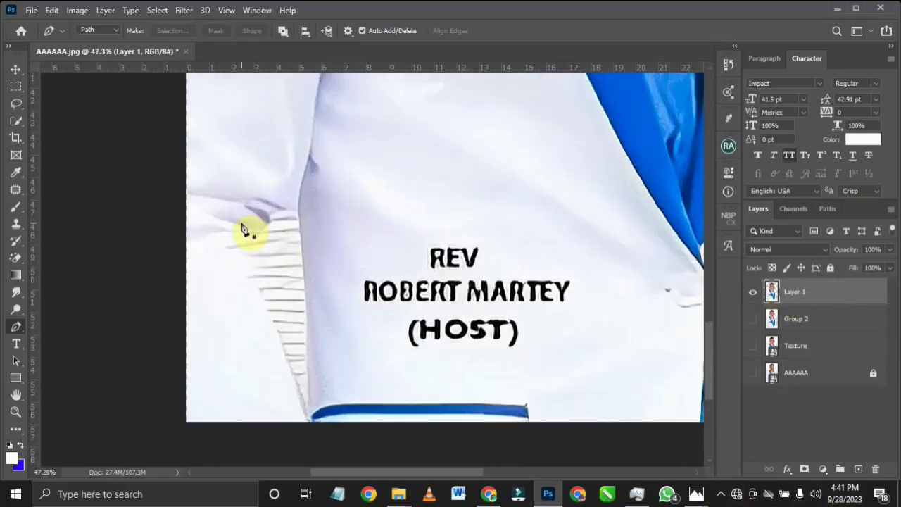
scroll(310, 200, "up", 1)
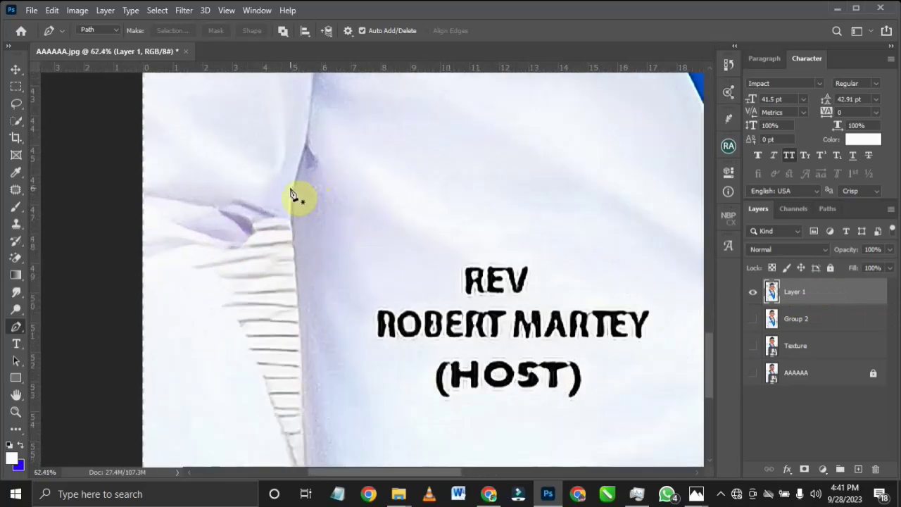
left_click_drag(294, 192, 294, 220)
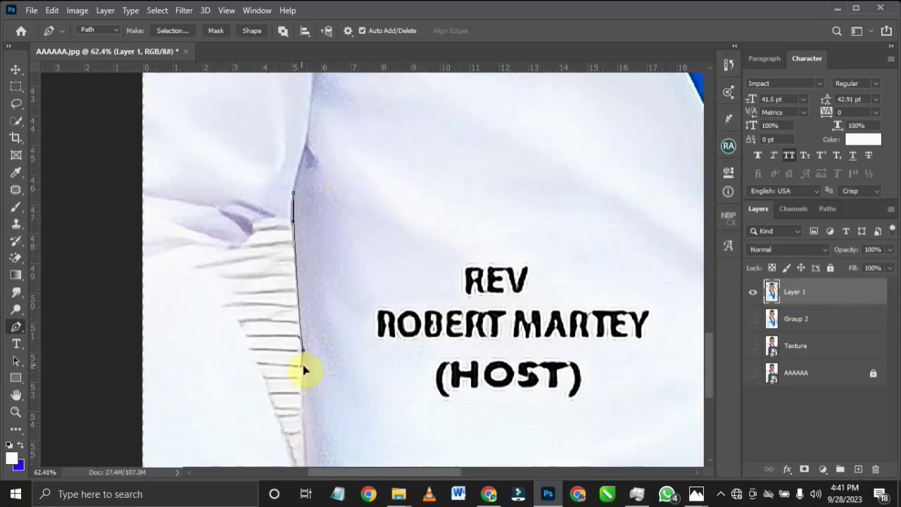
left_click_drag(306, 363, 315, 363)
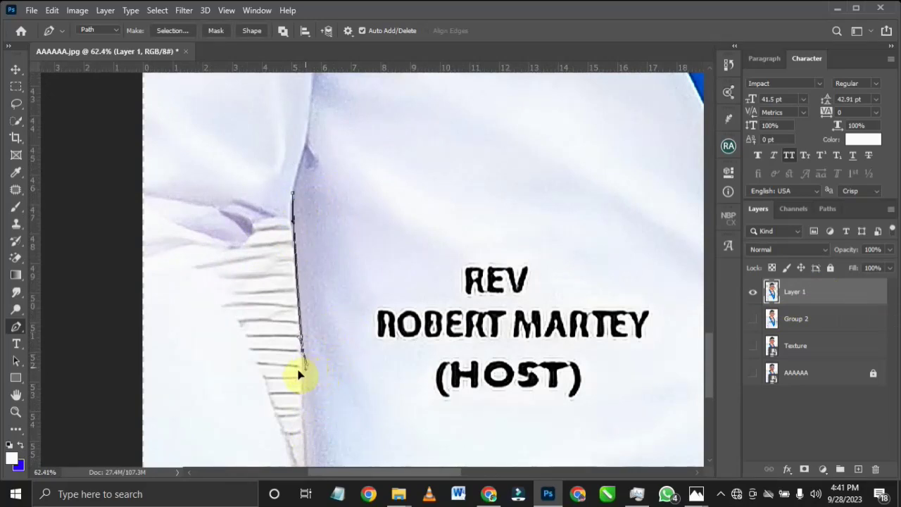
scroll(317, 358, "up", 3)
scroll(350, 268, "down", 3)
left_click(345, 341)
left_click(343, 364)
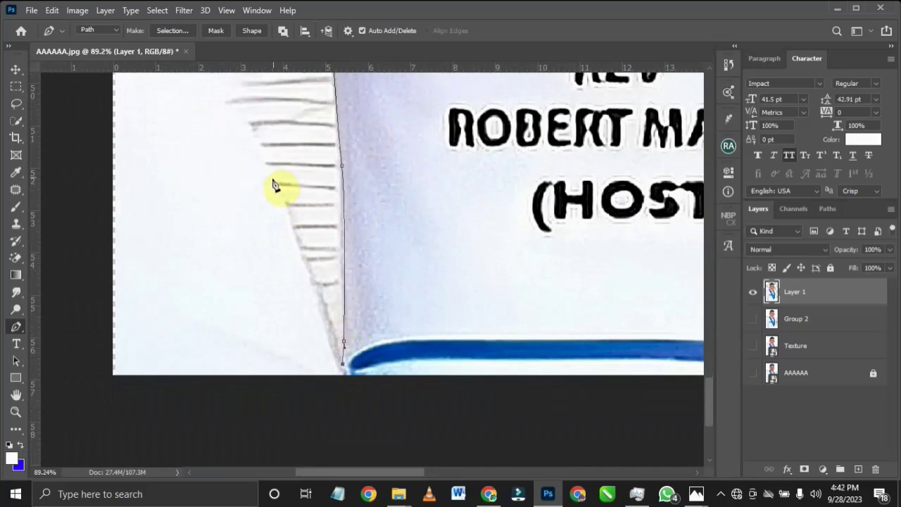
Step: Continue the path up the sleeve side of the striped gap and around its corner toward the purple sleeve folds
left_click(268, 175)
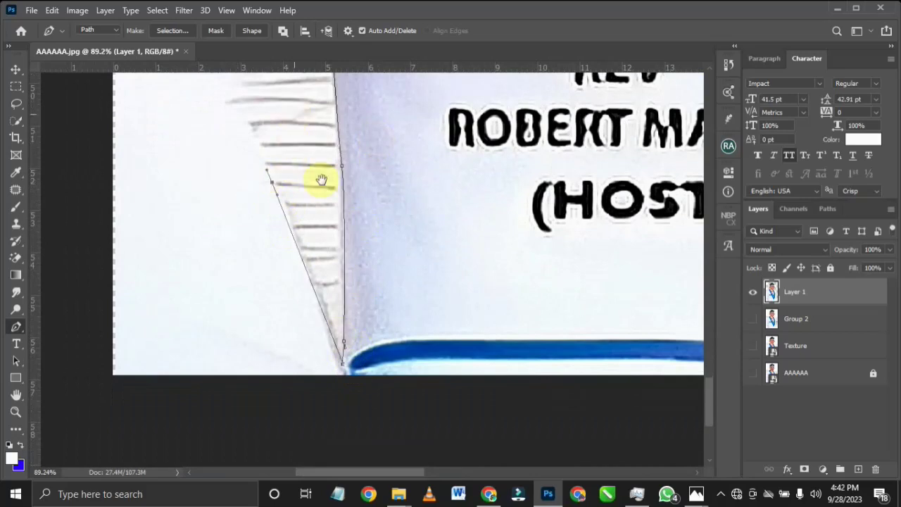
scroll(346, 301, "up", 5)
scroll(346, 301, "left", 2)
left_click(266, 243)
left_click_drag(268, 213, 286, 205)
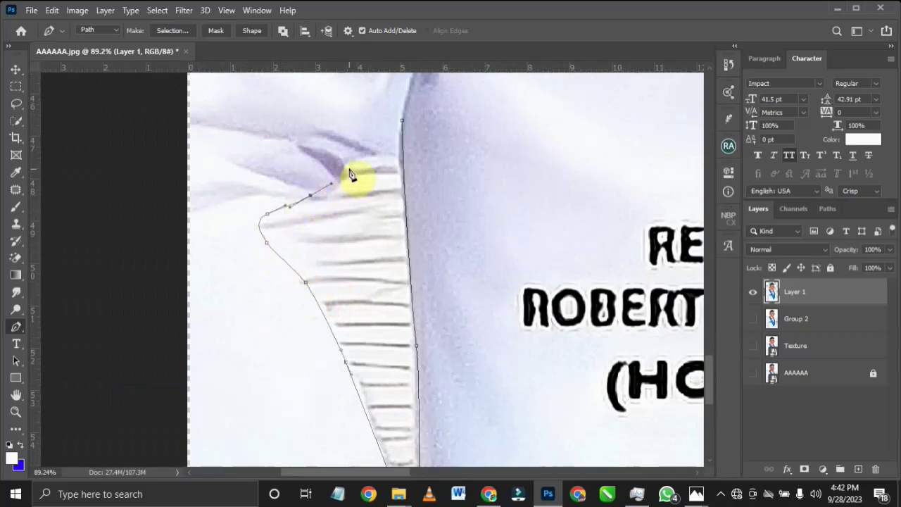
Step: Curve the path along the sleeve folds above the striped gap and close it at its first anchor
scroll(352, 176, "down", 5)
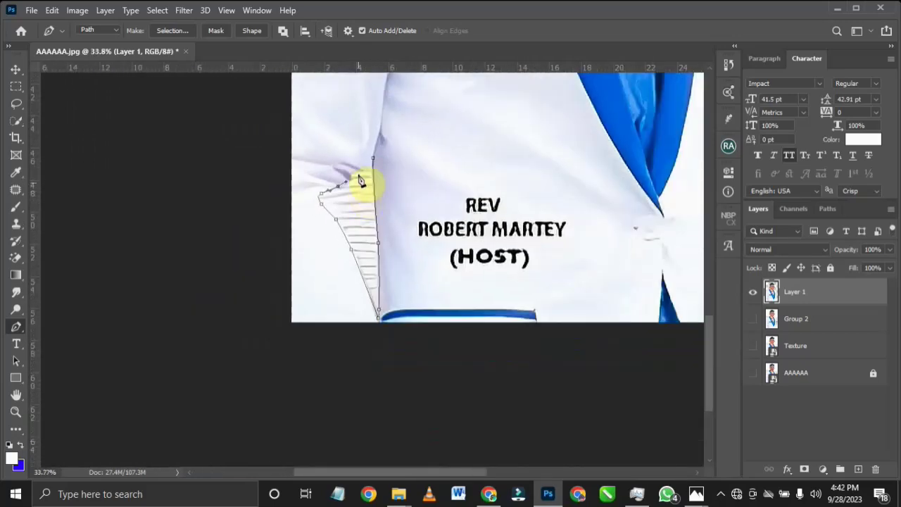
scroll(361, 197, "up", 5)
left_click_drag(340, 186, 372, 168)
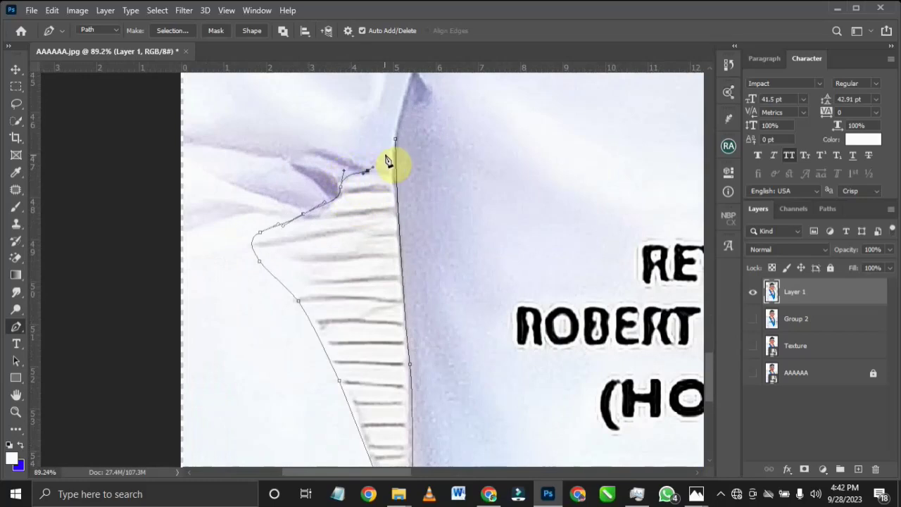
scroll(389, 159, "down", 5)
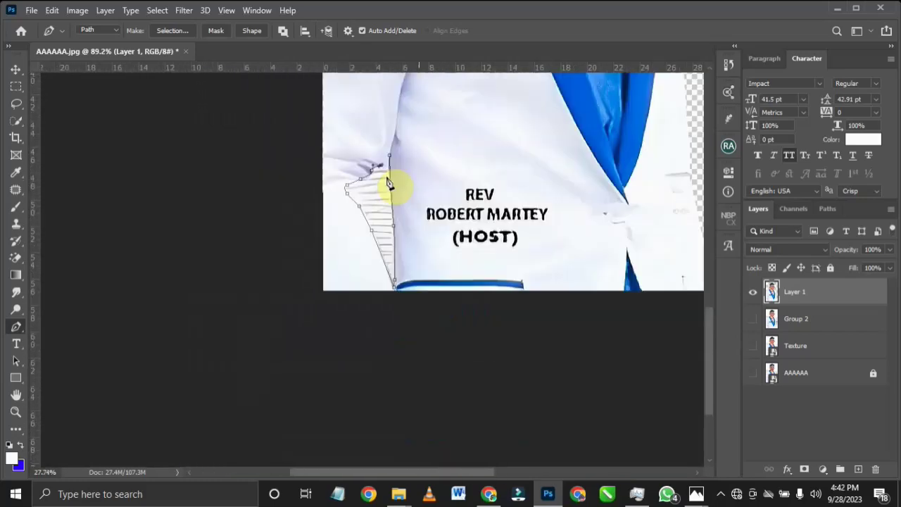
scroll(391, 164, "up", 5)
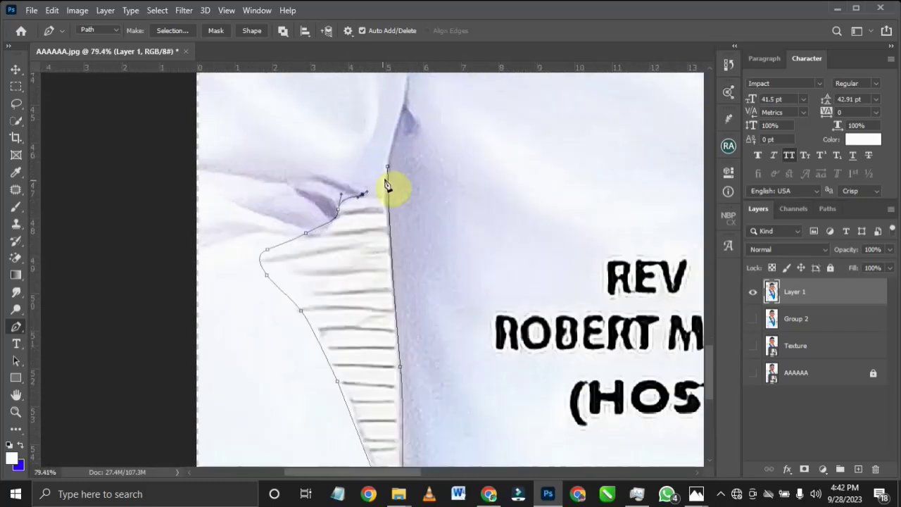
left_click_drag(387, 167, 391, 181)
Step: Turn the gap path into a selection, delete the striped background inside it, and switch to the Move tool
scroll(391, 180, "down", 5)
scroll(399, 237, "up", 2)
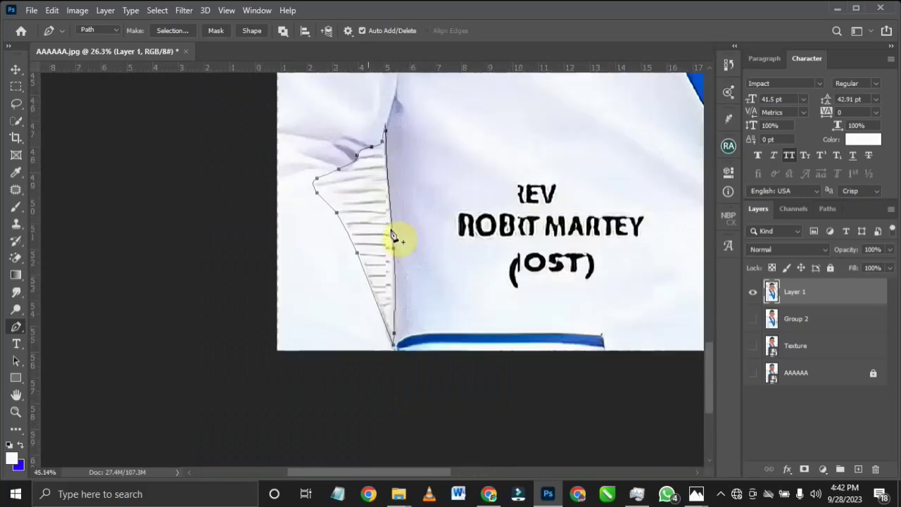
scroll(393, 236, "up", 1)
key("ctrl+Return")
scroll(419, 219, "down", 5)
scroll(419, 219, "down", 3)
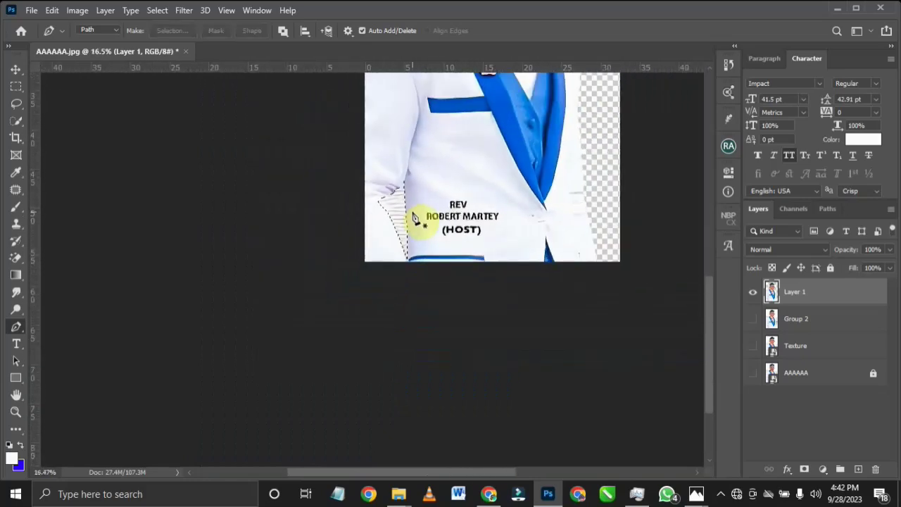
scroll(301, 394, "up", 1)
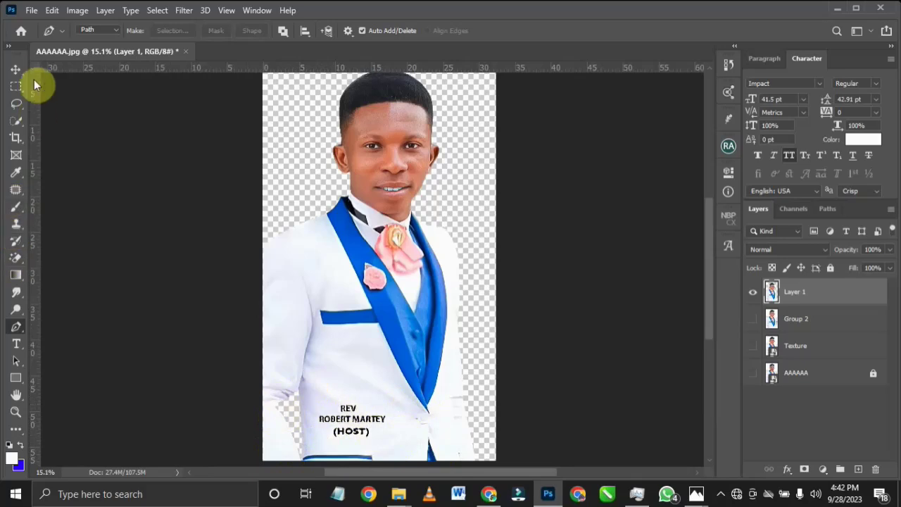
left_click(24, 71)
scroll(428, 196, "down", 1)
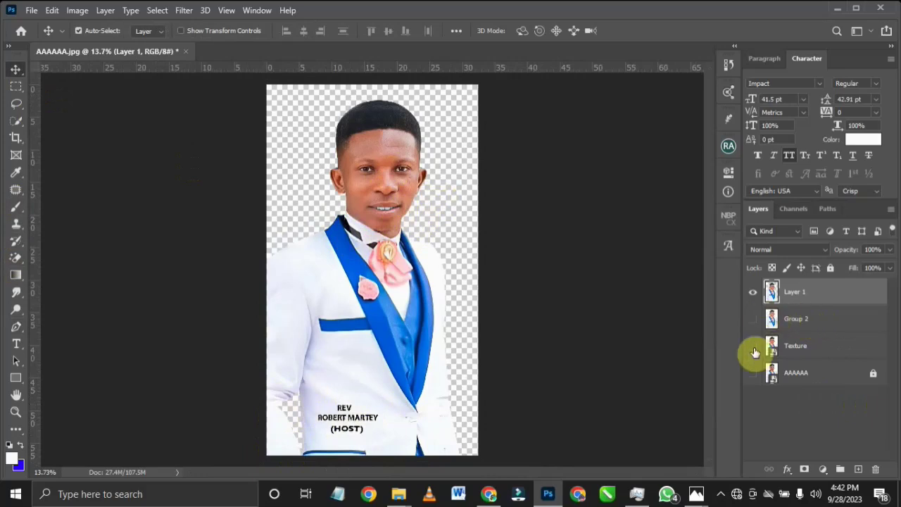
Step: Compare the retouched cutout with the original photo by toggling the Layer 1 and AAAAAA layers, and inspect the face up close
left_click(753, 374)
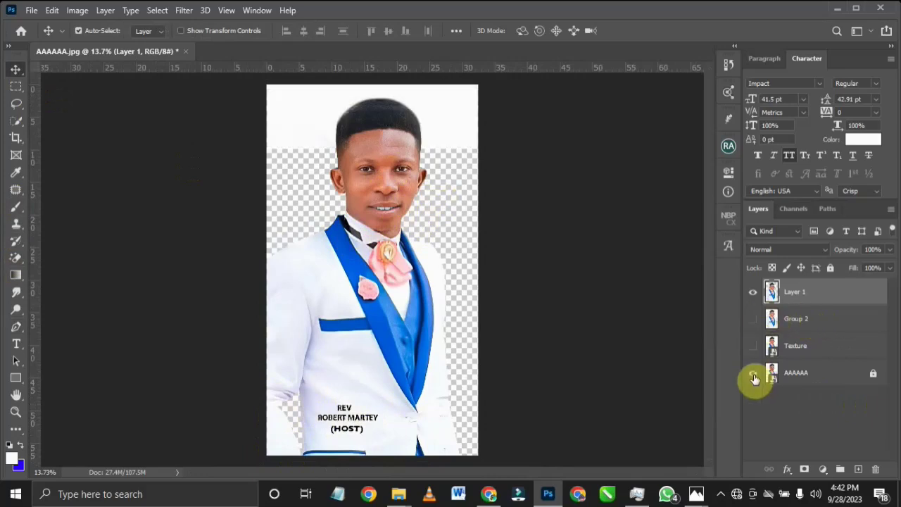
left_click(753, 295)
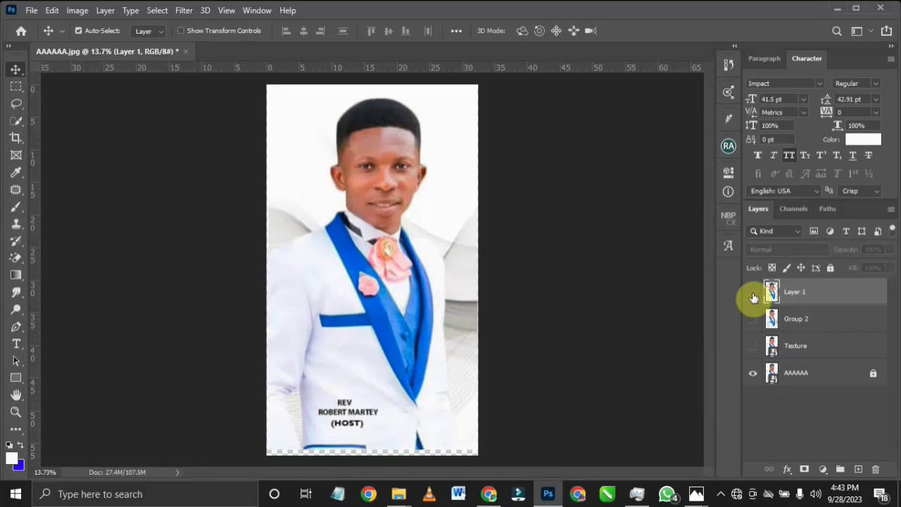
left_click(753, 295)
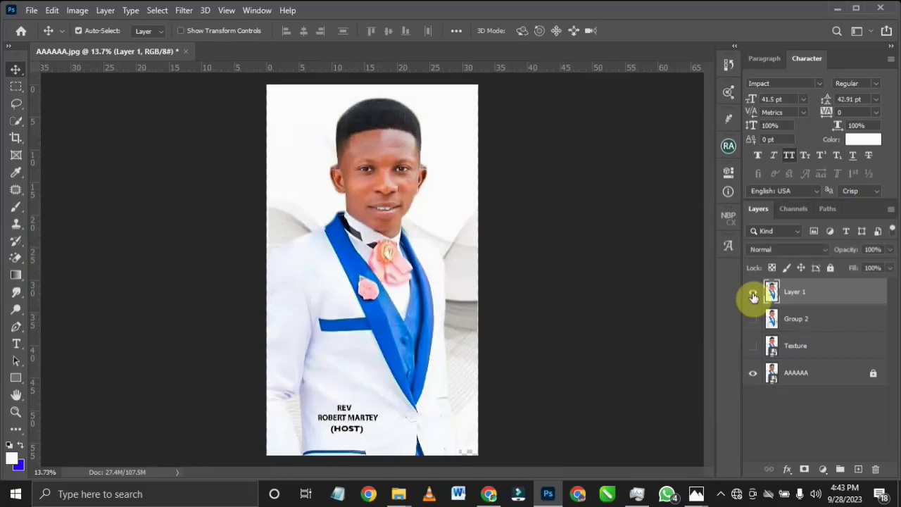
left_click(753, 375)
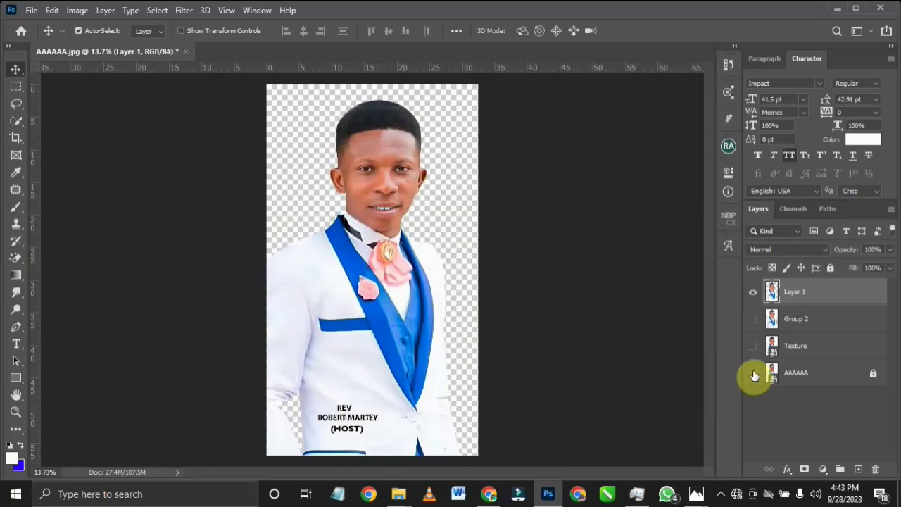
left_click(754, 375)
left_click(753, 294)
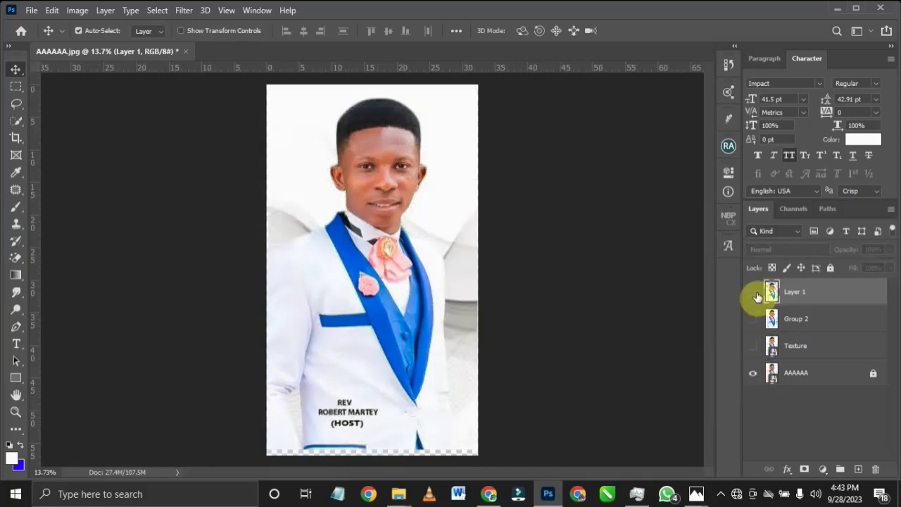
left_click(754, 292)
left_click(751, 374)
scroll(378, 173, "up", 2)
scroll(378, 165, "up", 2)
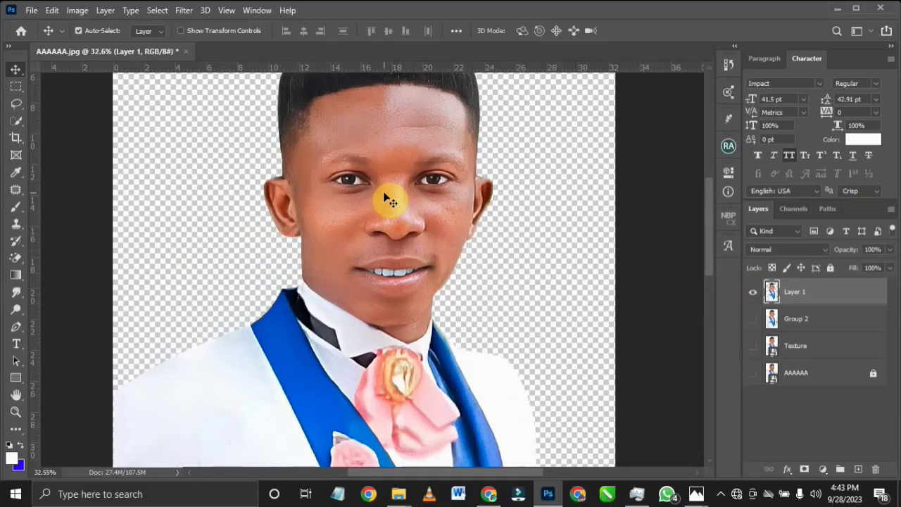
scroll(389, 202, "down", 3)
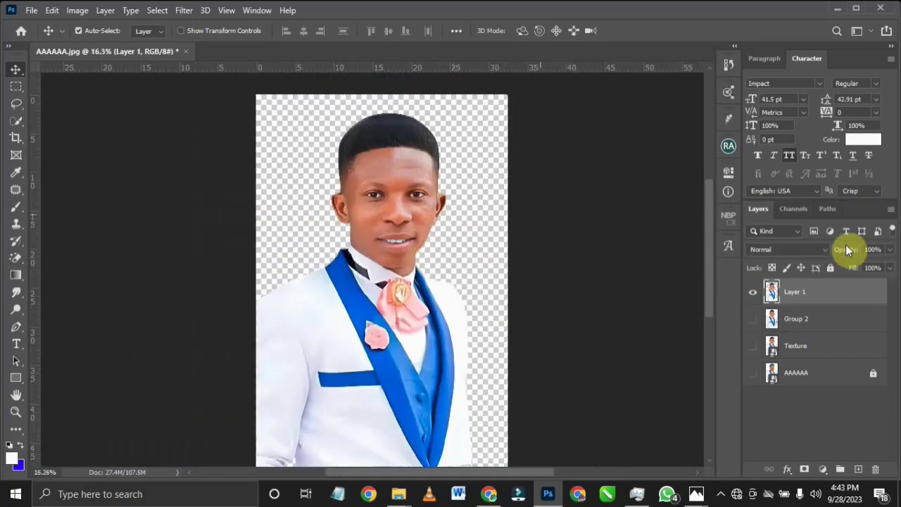
Step: Add a Solid Color fill layer directly above Group 2, behind the cutout, in blue 1a76e8
left_click(810, 319)
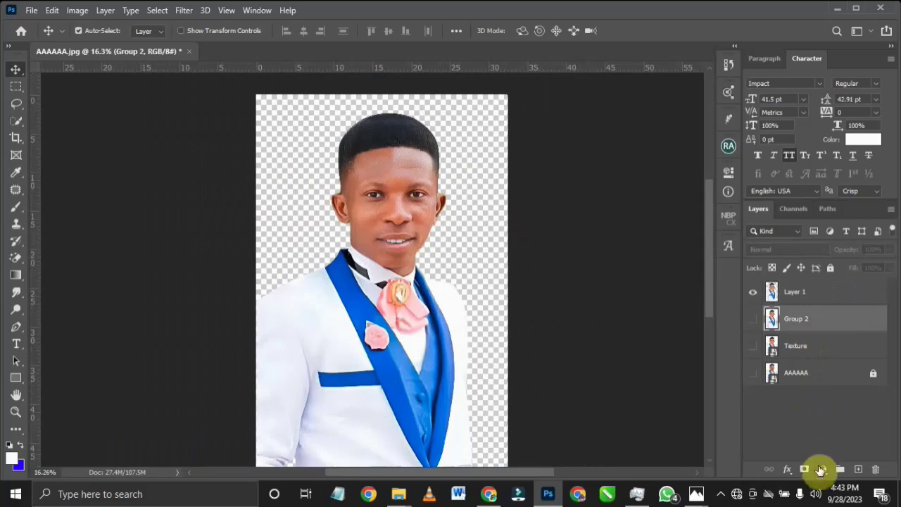
left_click(823, 469)
left_click(824, 240)
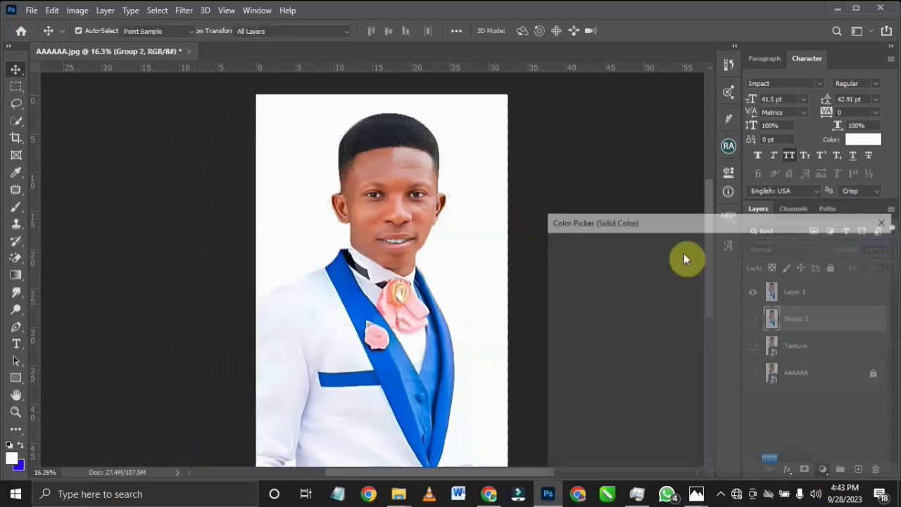
left_click(655, 279)
left_click_drag(762, 233, 700, 356)
left_click(458, 329)
left_click(450, 346)
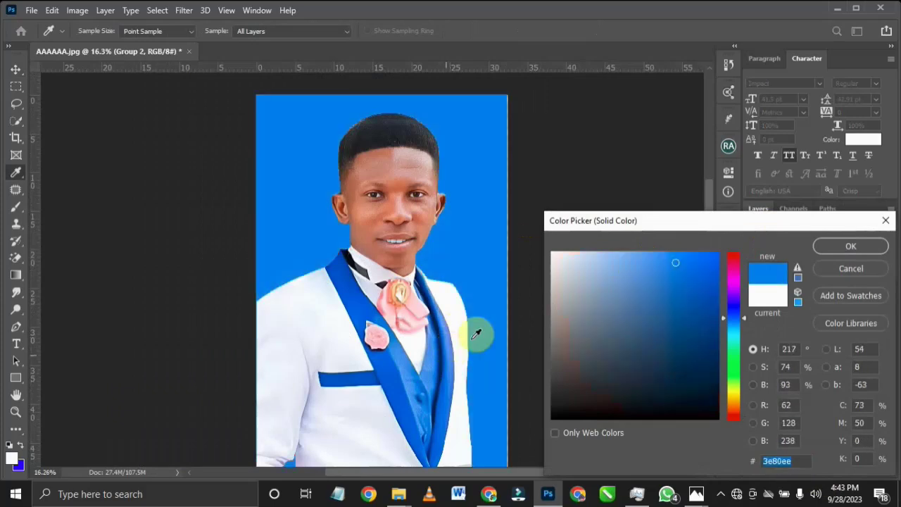
mouse_move(589, 288)
left_mouse_down()
mouse_move(570, 239)
mouse_move(704, 398)
mouse_move(724, 446)
mouse_move(714, 469)
left_mouse_up()
left_click(707, 260)
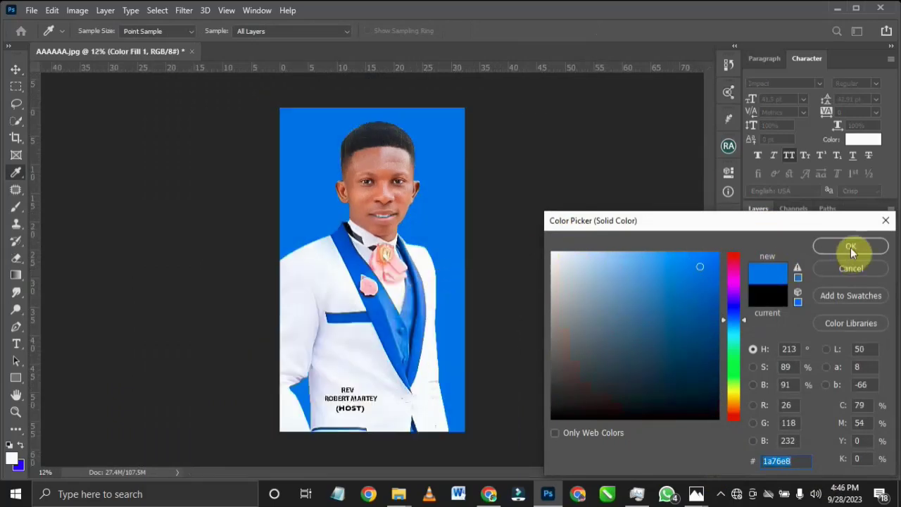
left_click(851, 247)
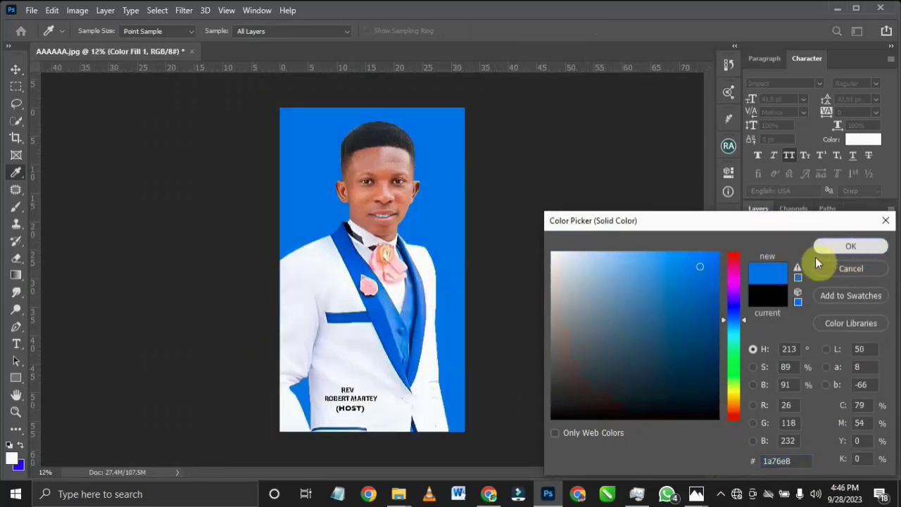